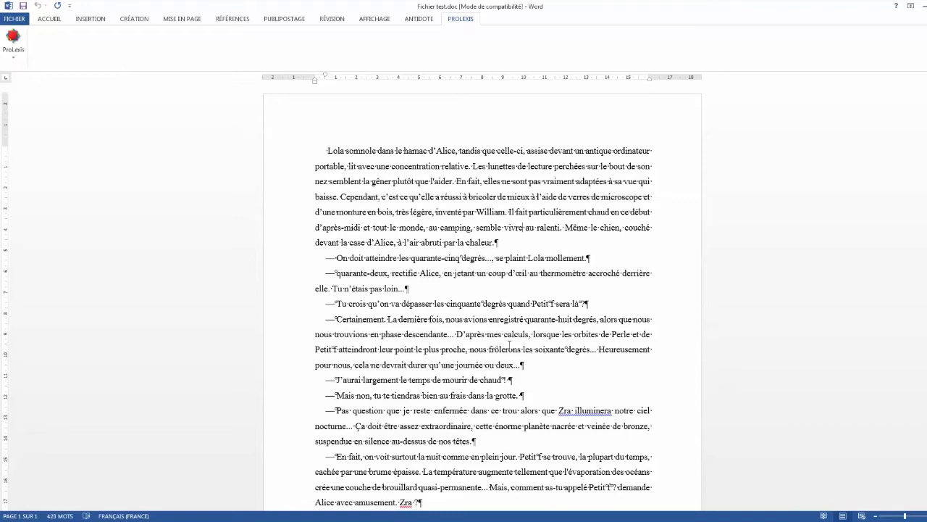
Run Word's spelling and grammar check on the document, then return to the text and look through it
left_click(329, 20)
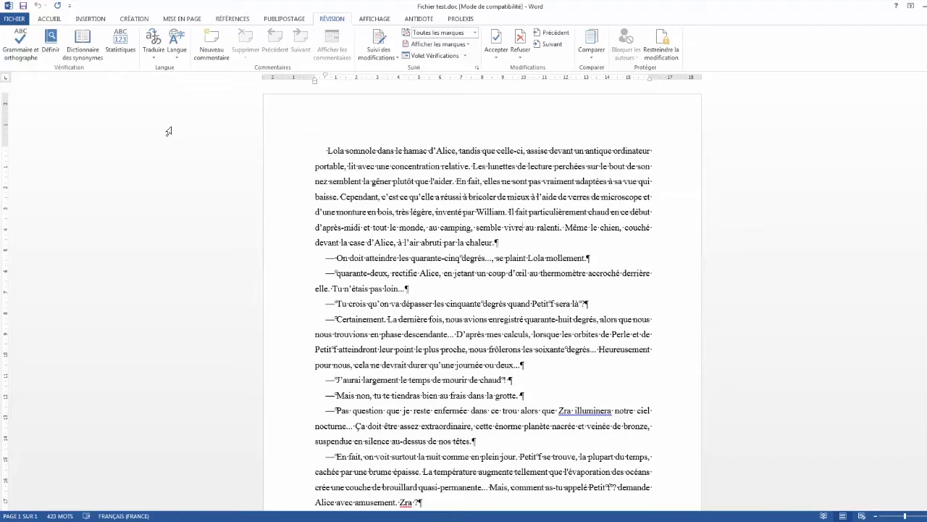
left_click(20, 49)
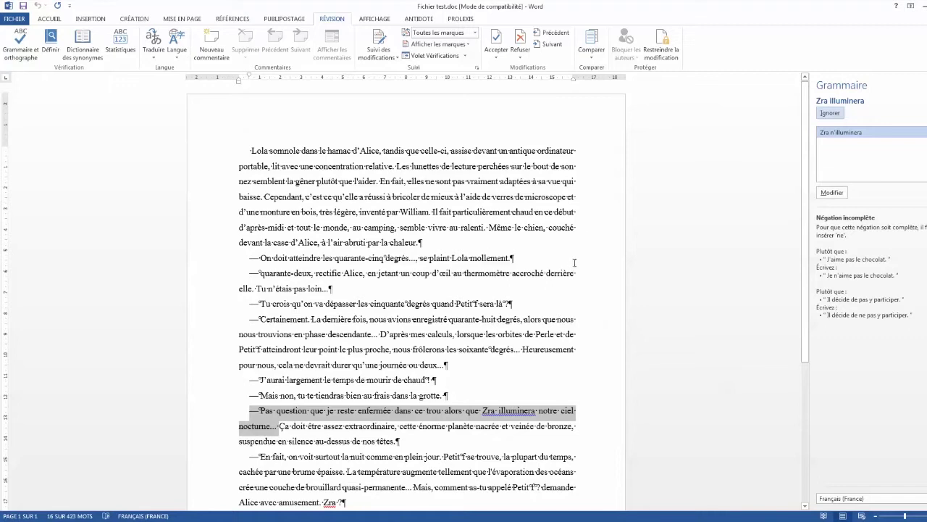
left_click(471, 291)
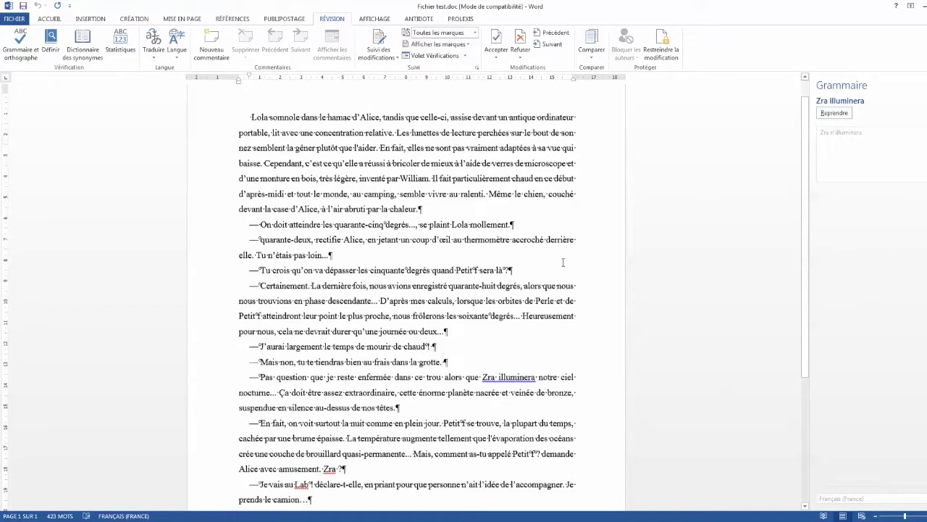
scroll(563, 262, "down", 3)
scroll(562, 262, "up", 3)
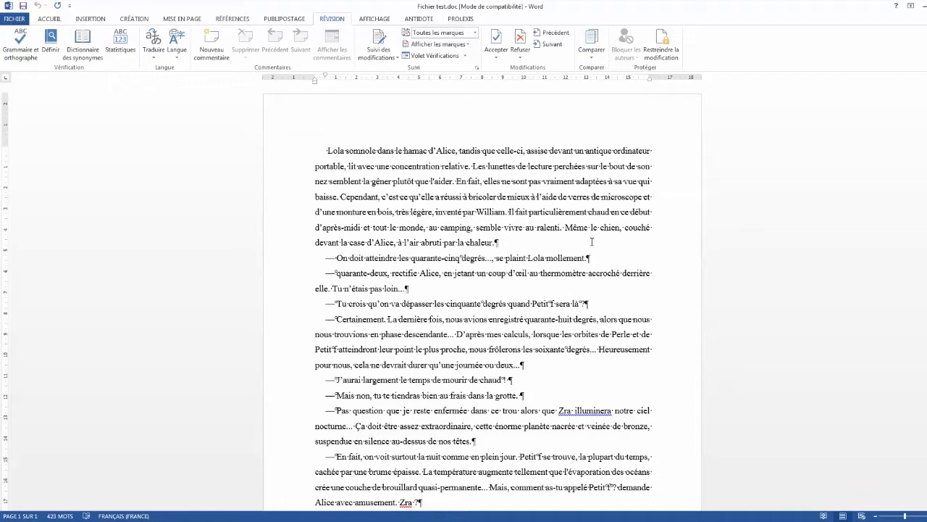
Go through the test extract from beginning to end, selecting its successive passages, and return to the start of the first paragraph
scroll(808, 231, "down", 1)
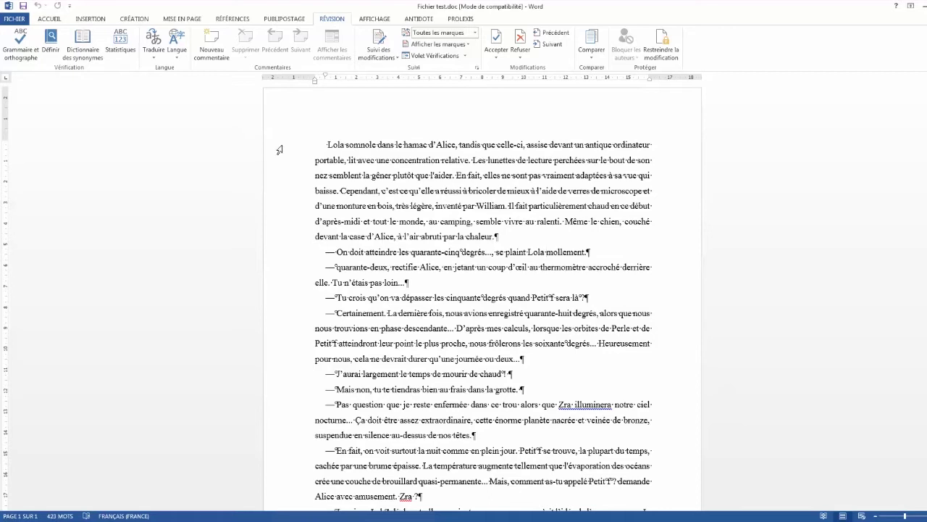
left_click_drag(279, 149, 415, 384)
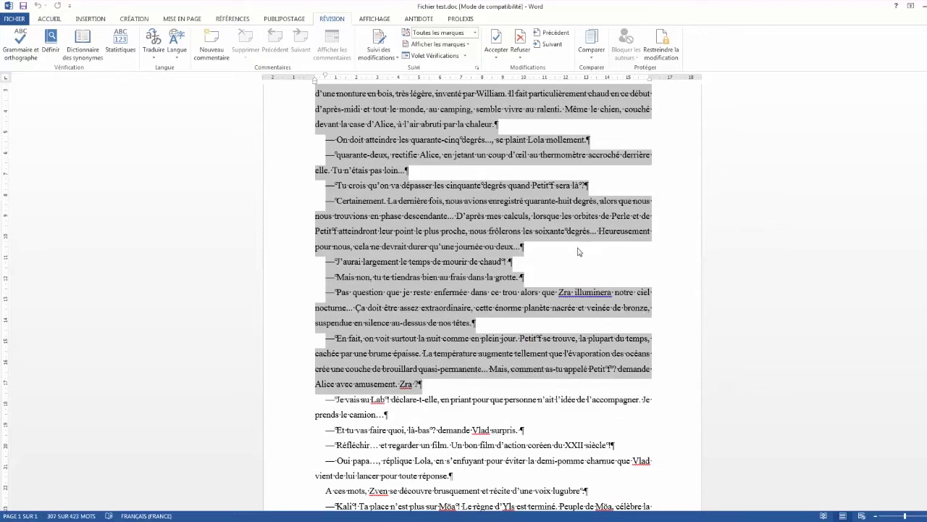
scroll(572, 293, "down", 1)
scroll(572, 294, "down", 2)
left_click_drag(290, 305, 318, 358)
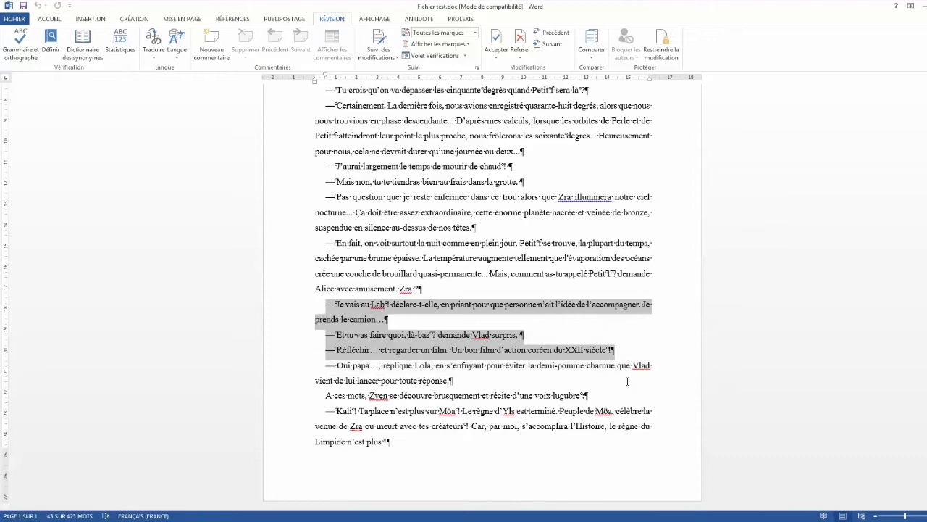
left_click(284, 368)
left_click_drag(292, 381, 598, 451)
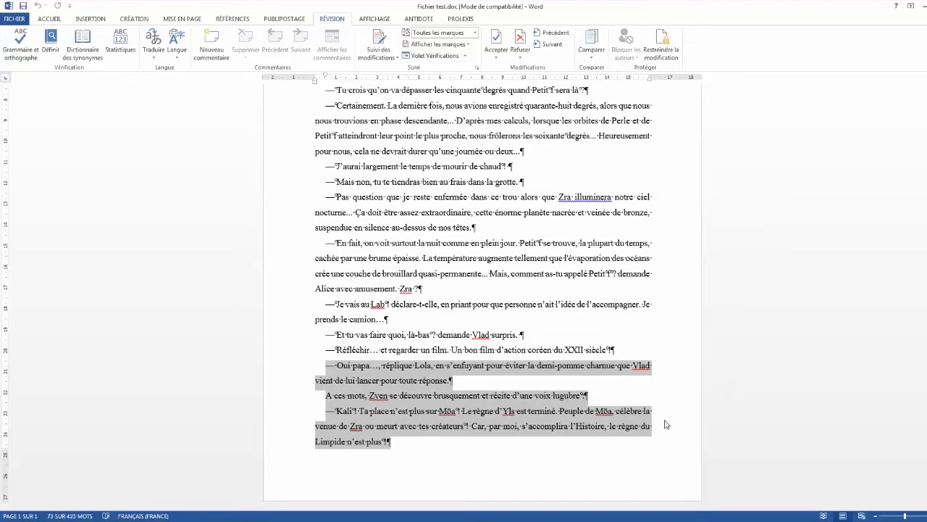
scroll(438, 386, "up", 5)
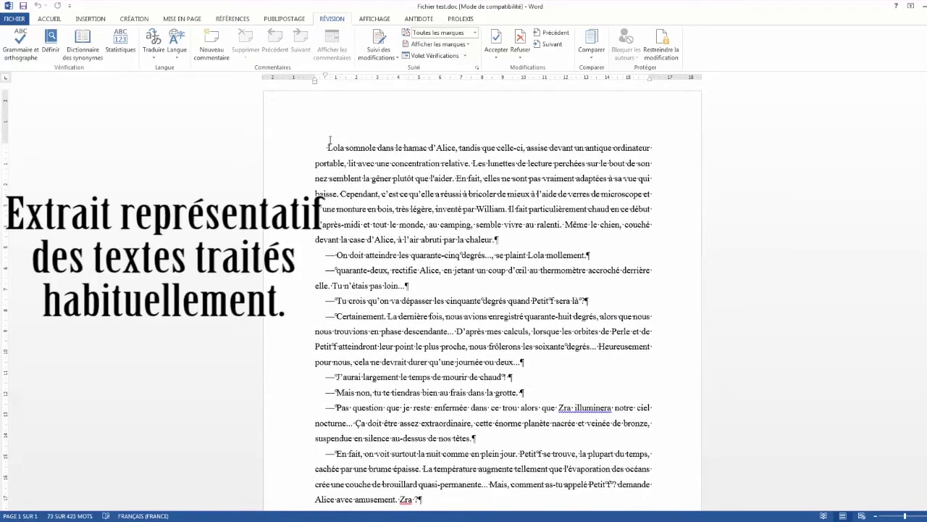
left_click(325, 150)
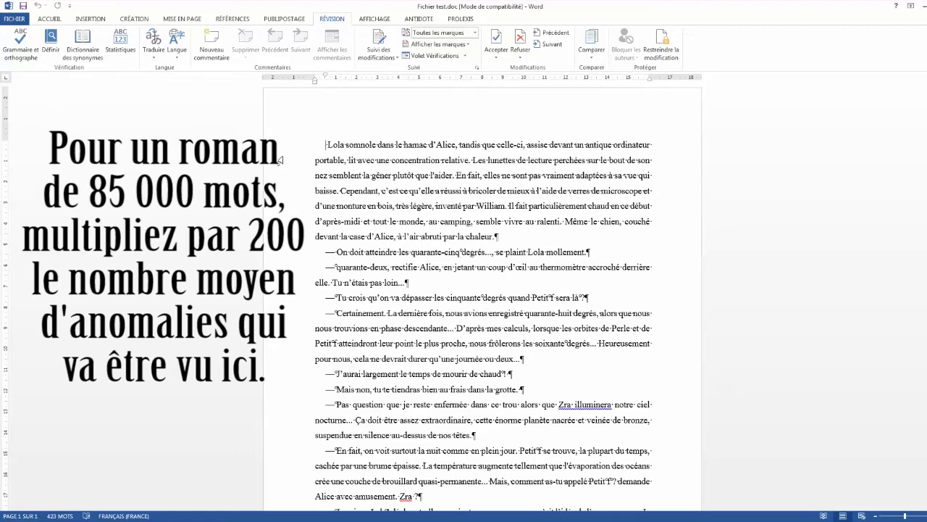
Examine the proofing options for spelling and grammar correction, then cancel the options dialog
left_click(13, 19)
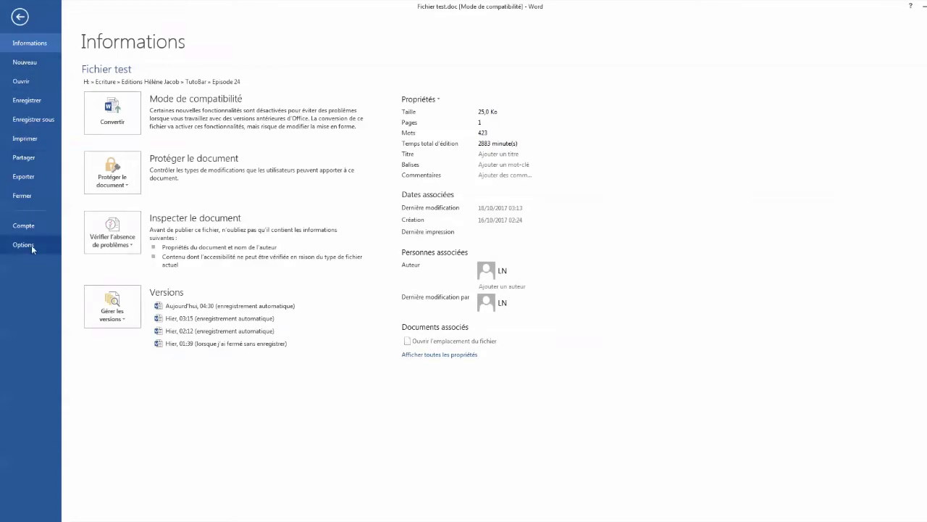
left_click(32, 245)
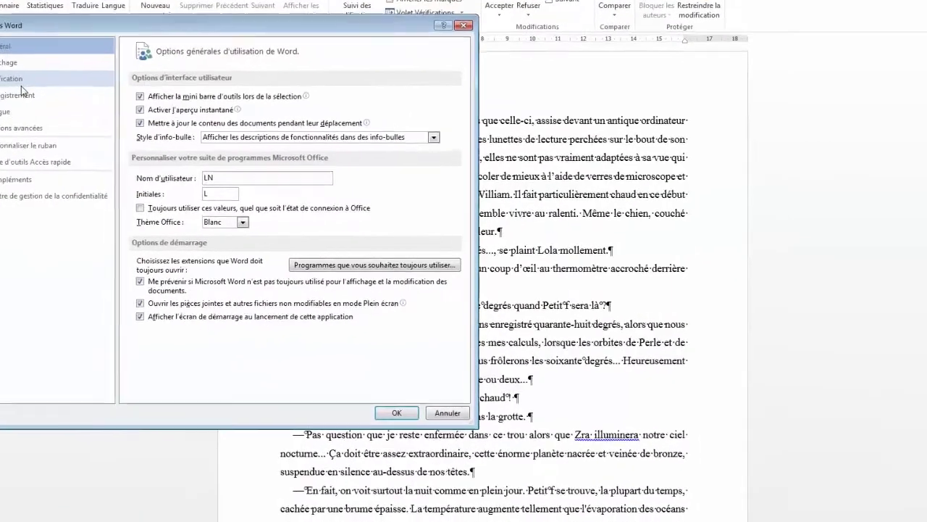
left_click(93, 167)
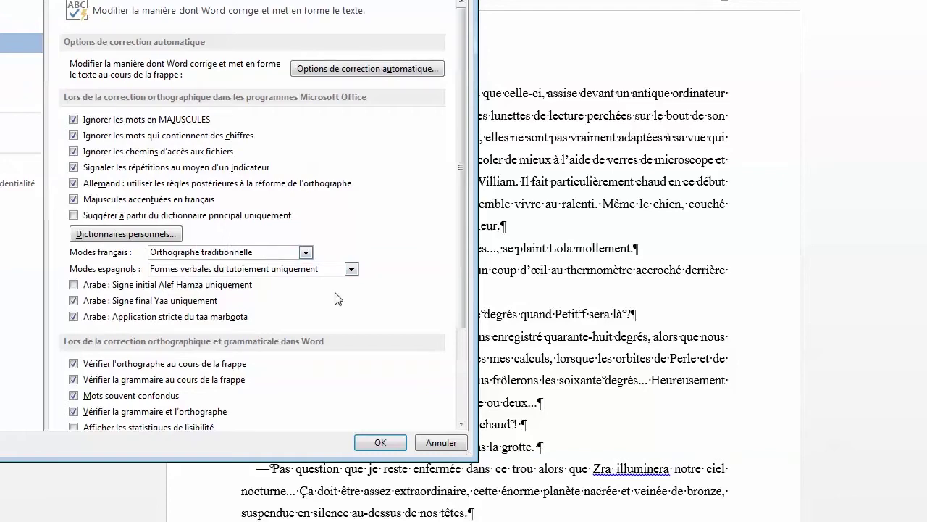
left_click(450, 443)
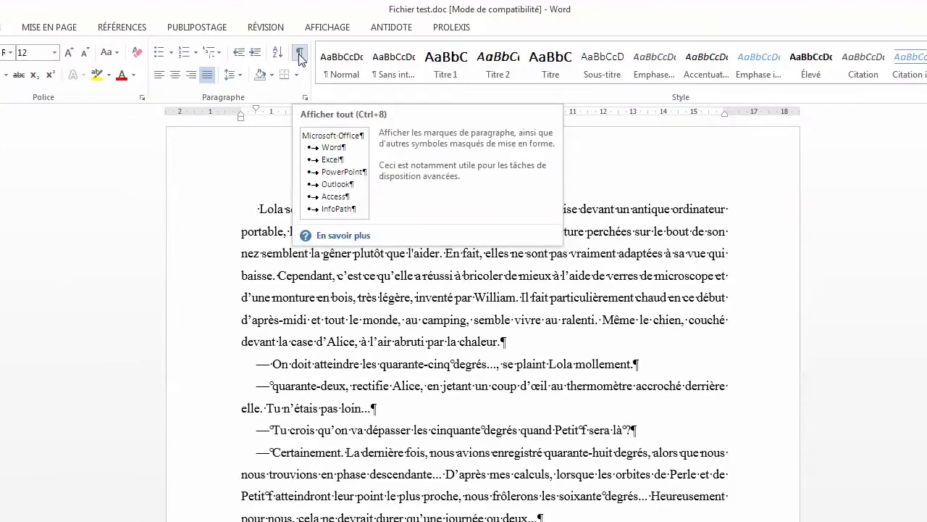
Toggle the hidden formatting marks off and on to compare both displays, leaving them shown
left_click(299, 55)
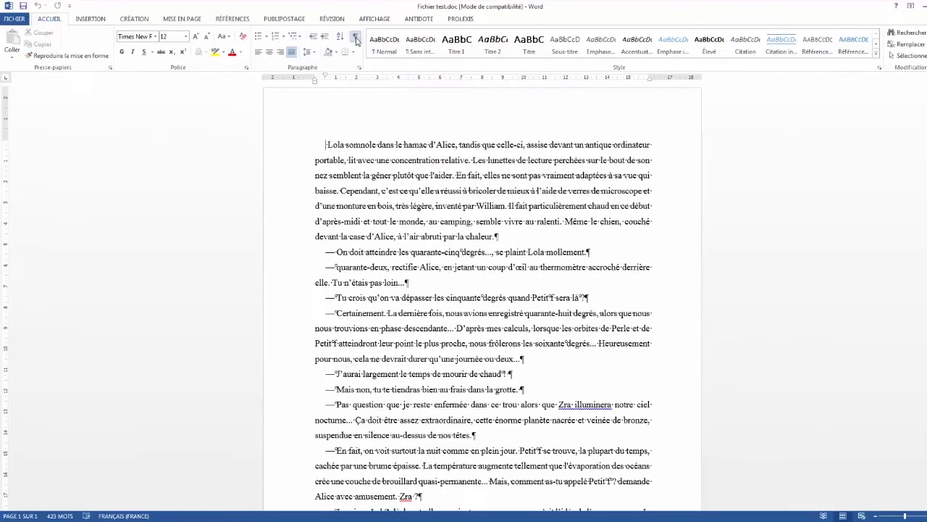
left_click(356, 40)
left_click(355, 38)
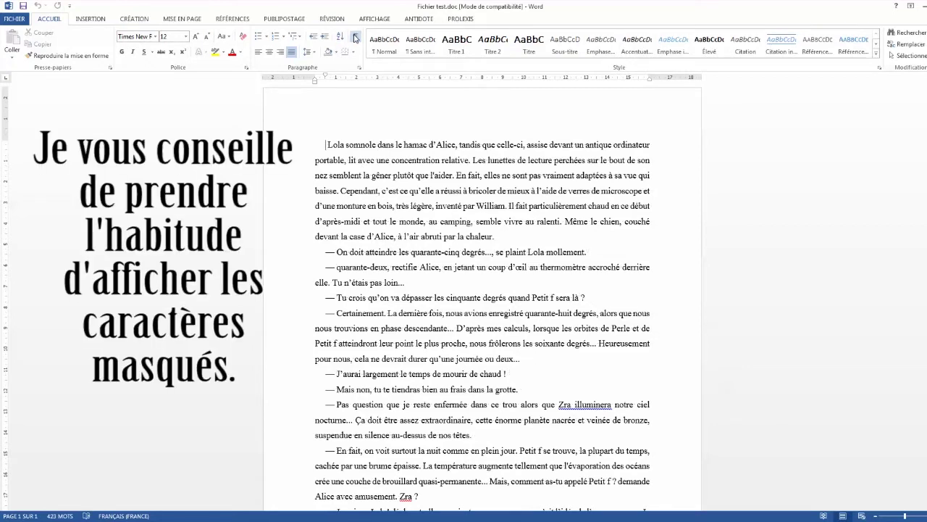
left_click(354, 38)
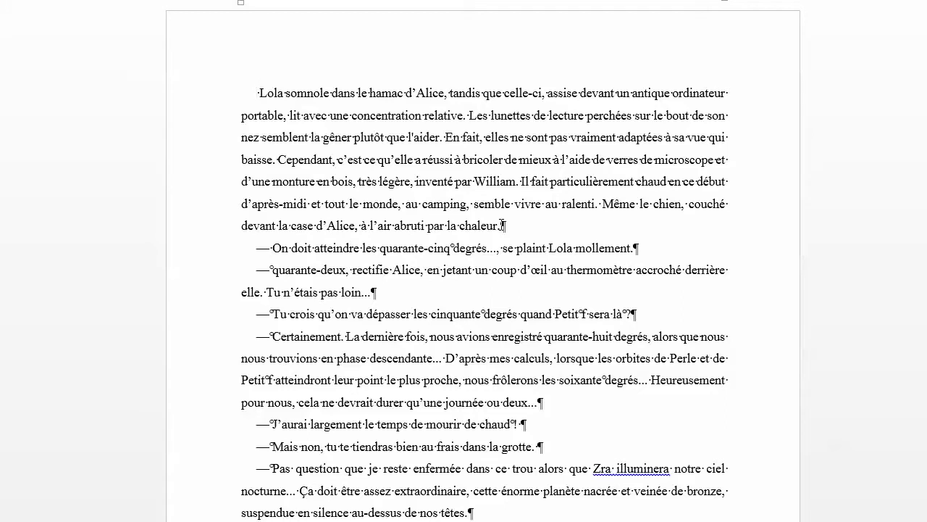
Point out the paragraph mark after "chaleur.", the space before "Lola" and the non-breaking space before "quarante-deux"
left_click_drag(502, 226, 510, 225)
left_click_drag(258, 92, 262, 93)
left_click_drag(270, 270, 274, 271)
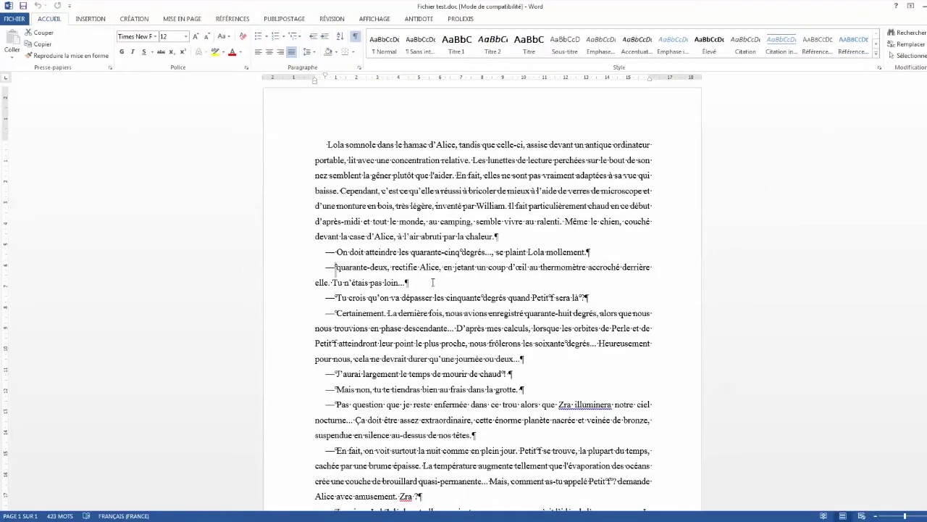
left_click(432, 282)
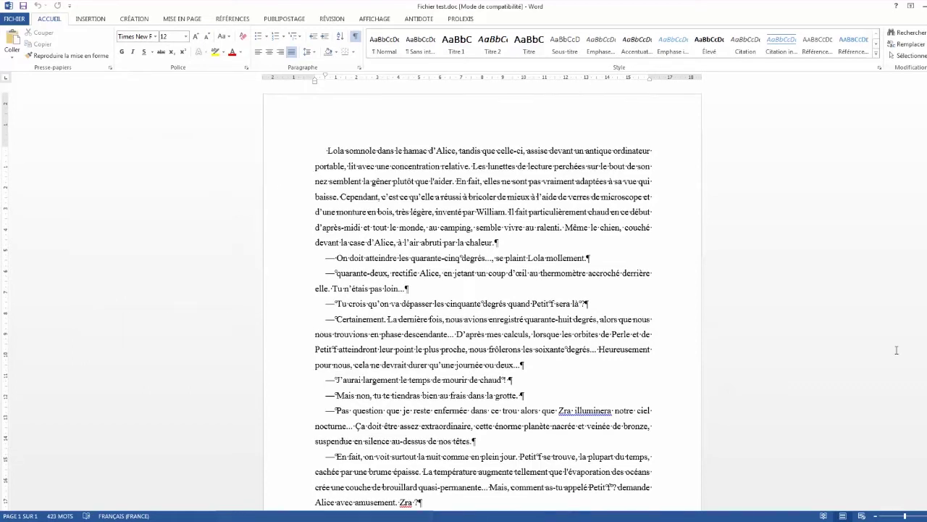
Look through the whole text for the words Word underlines, and select the flagged phrase "Zra illuminera"
scroll(470, 305, "up", 3)
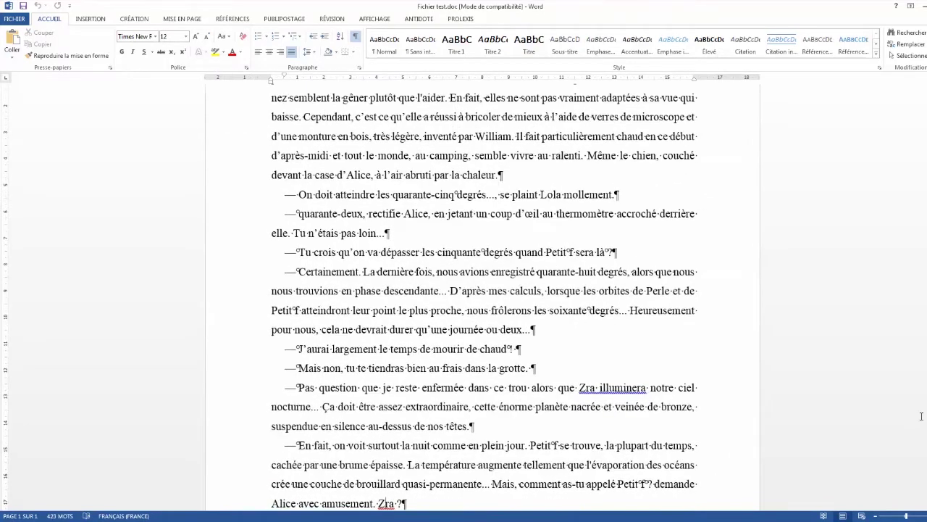
scroll(922, 415, "up", 3)
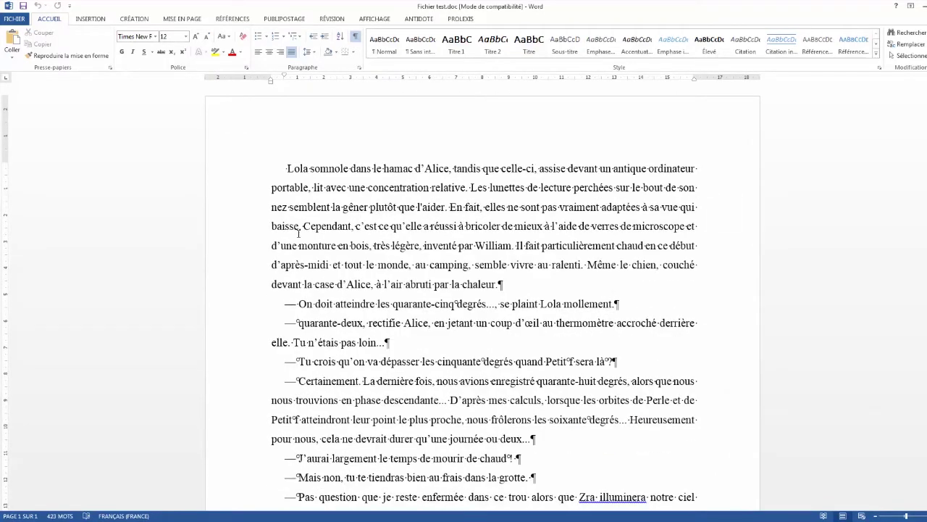
scroll(672, 259, "down", 3)
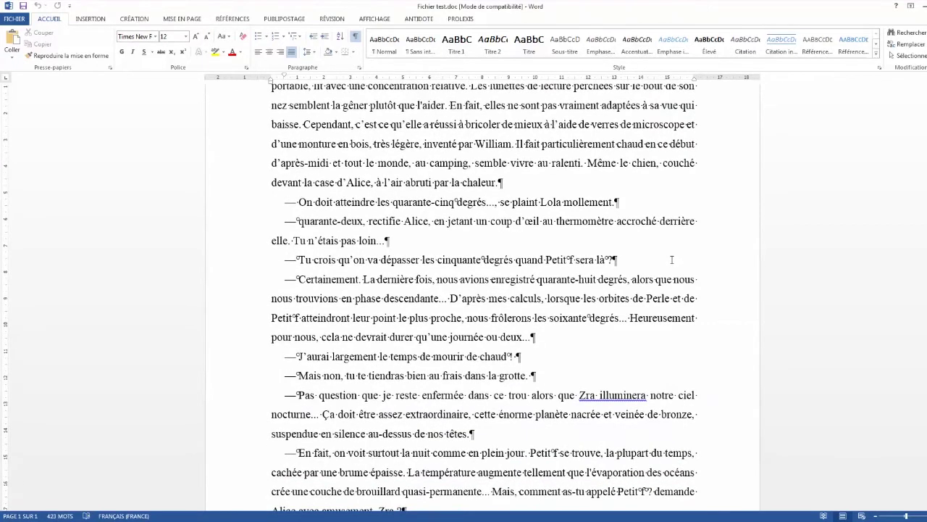
scroll(671, 260, "down", 6)
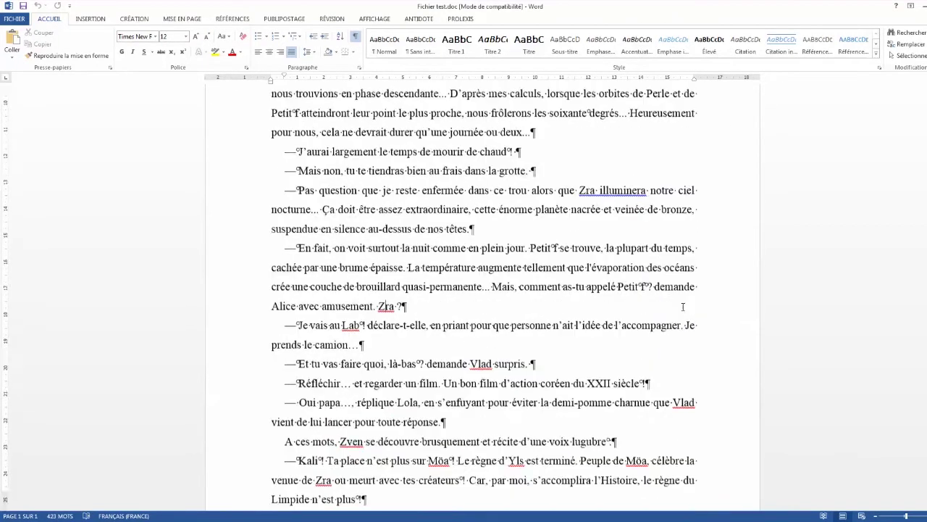
scroll(682, 306, "down", 2)
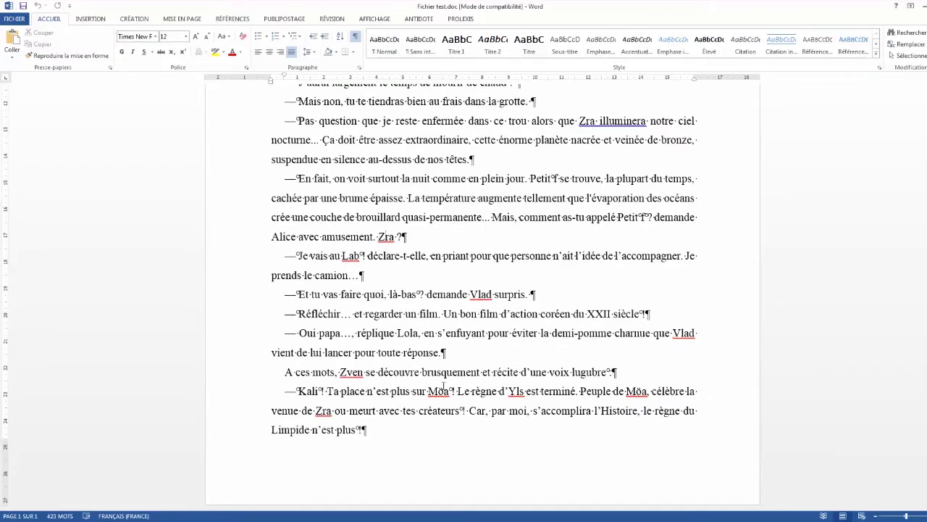
scroll(567, 348, "up", 3)
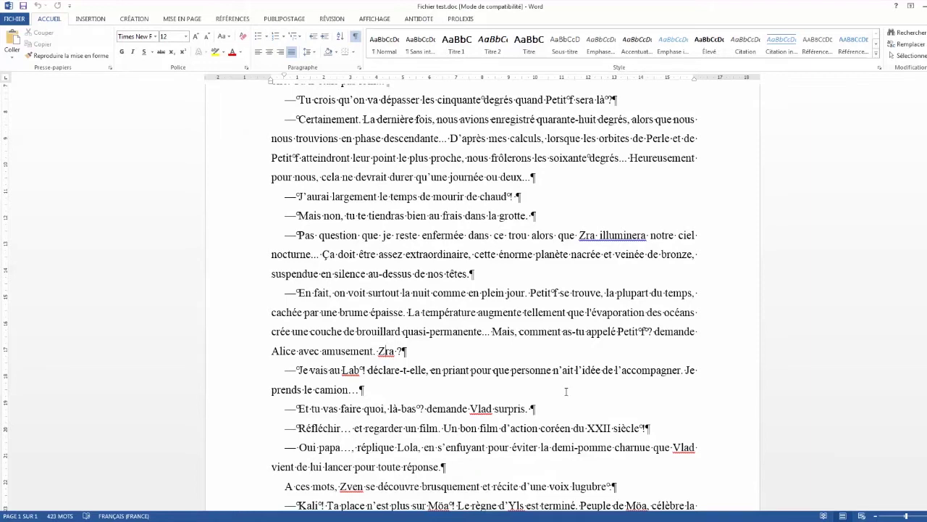
scroll(566, 391, "up", 3)
left_click_drag(580, 348, 647, 348)
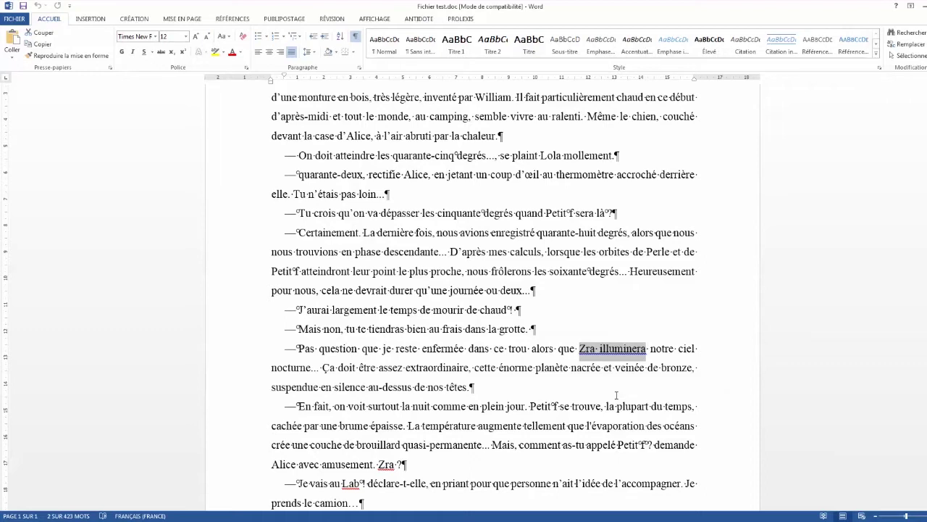
left_click(616, 395)
scroll(616, 394, "down", 4)
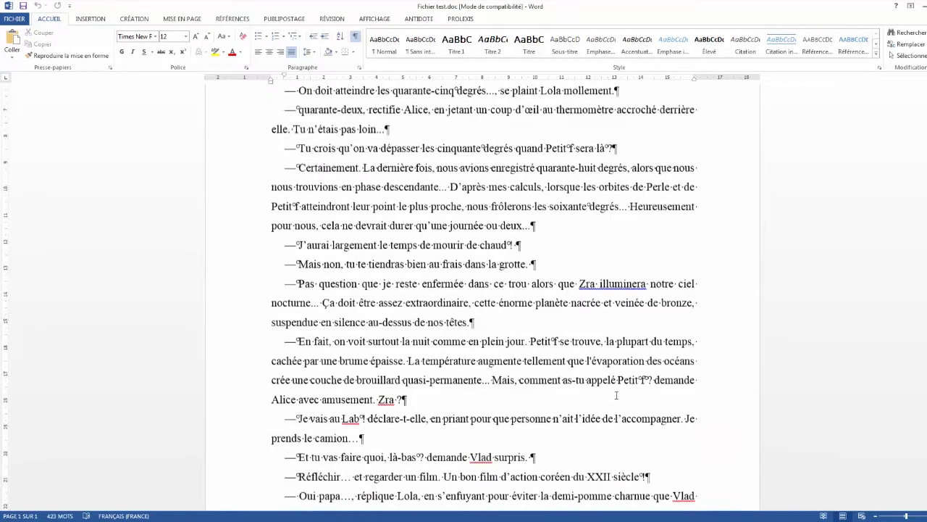
Select the word "inventé" in the first paragraph to point out its agreement, then deselect it
scroll(616, 395, "up", 6)
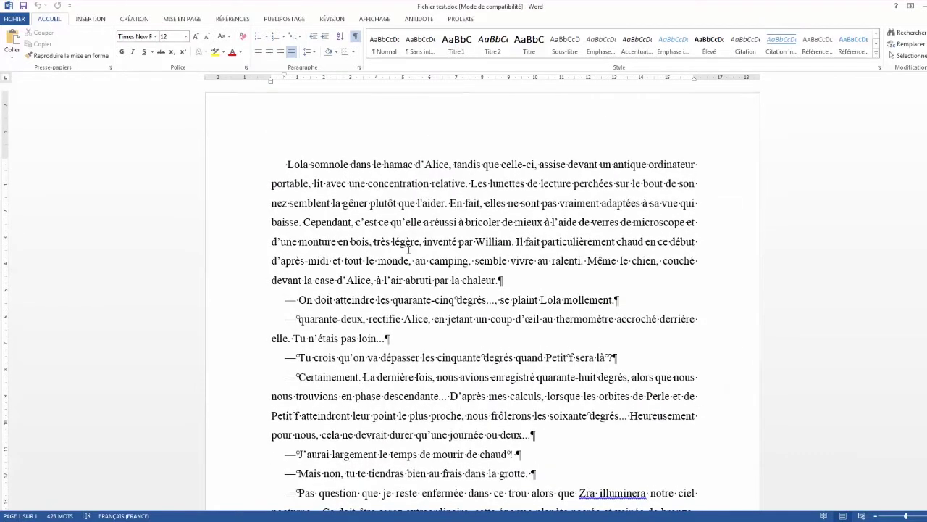
left_click_drag(425, 242, 458, 242)
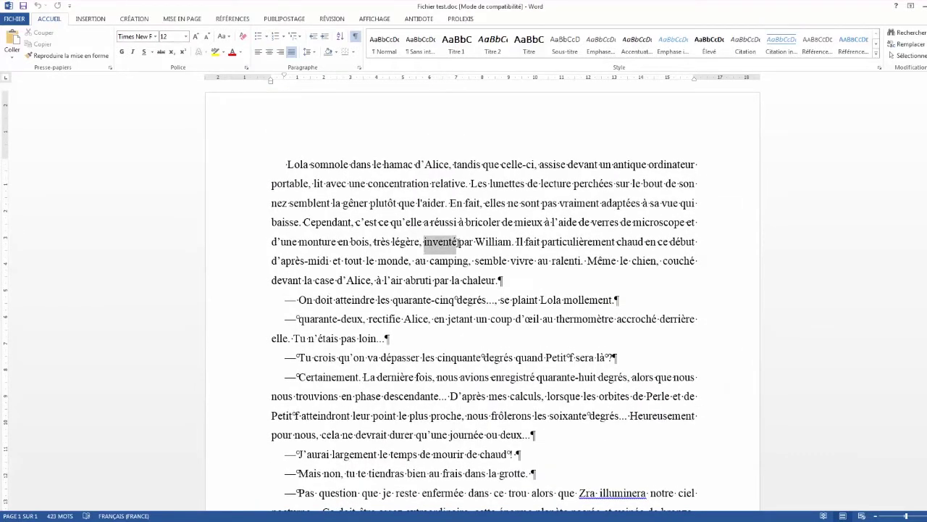
left_click(589, 299)
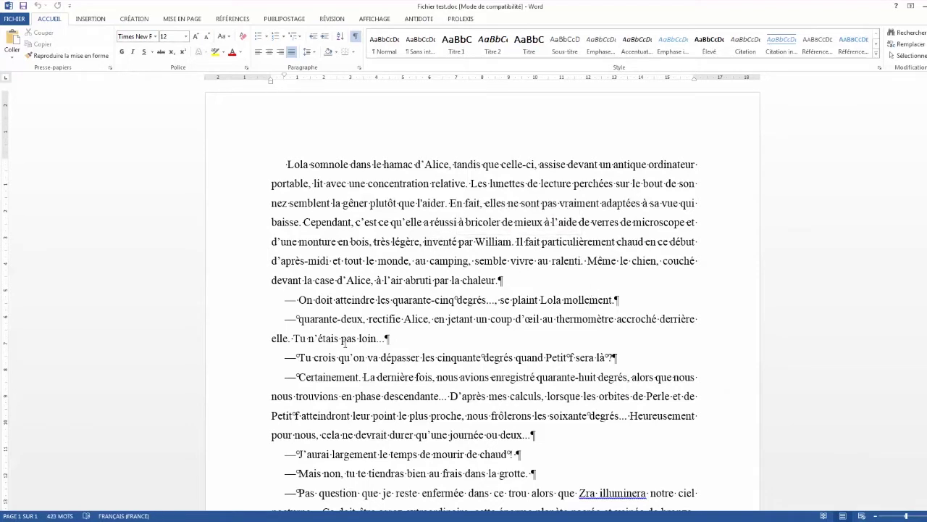
Point out the space before "Lola", the space ending the "mourir de chaud" line and the lowercase initial of "quarante-deux"
left_click(283, 163)
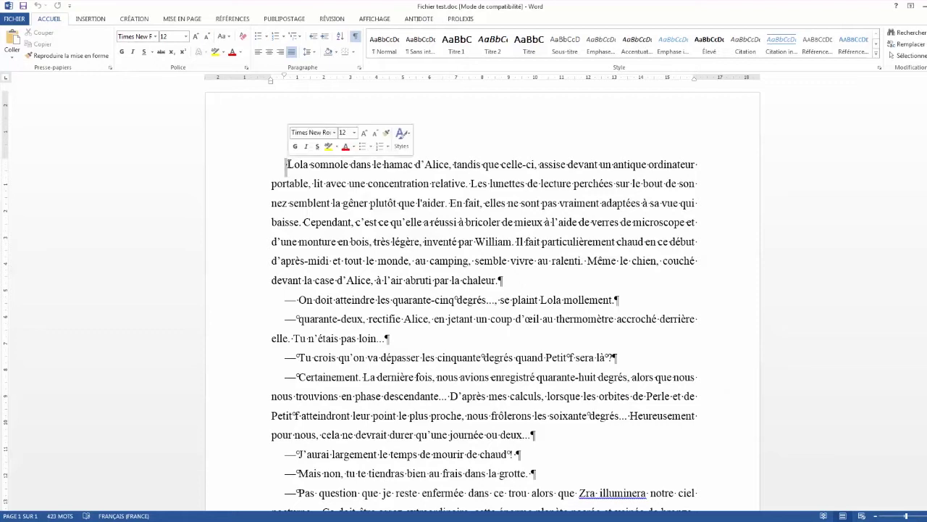
scroll(516, 362, "down", 2)
left_click(529, 375)
key("Up")
key("Up")
key("Up")
key("Up")
key("Up")
key("Up")
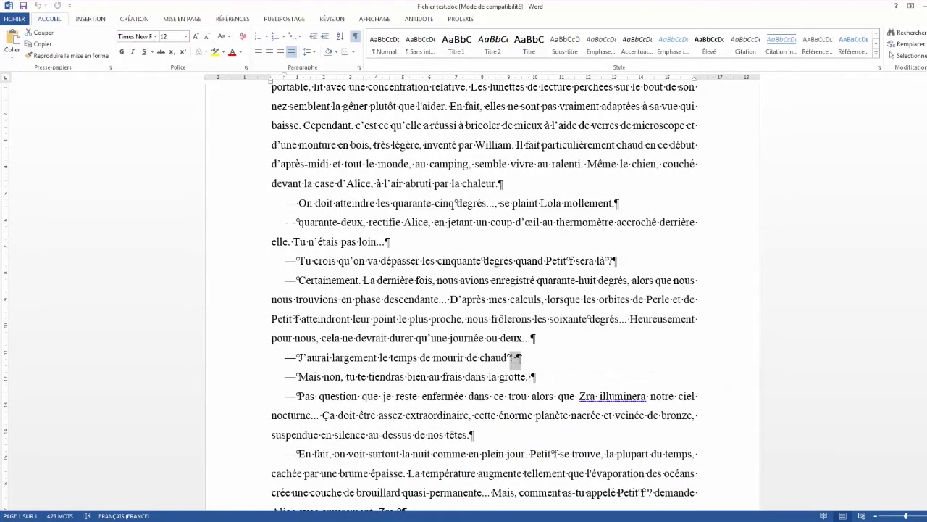
left_click_drag(300, 222, 303, 225)
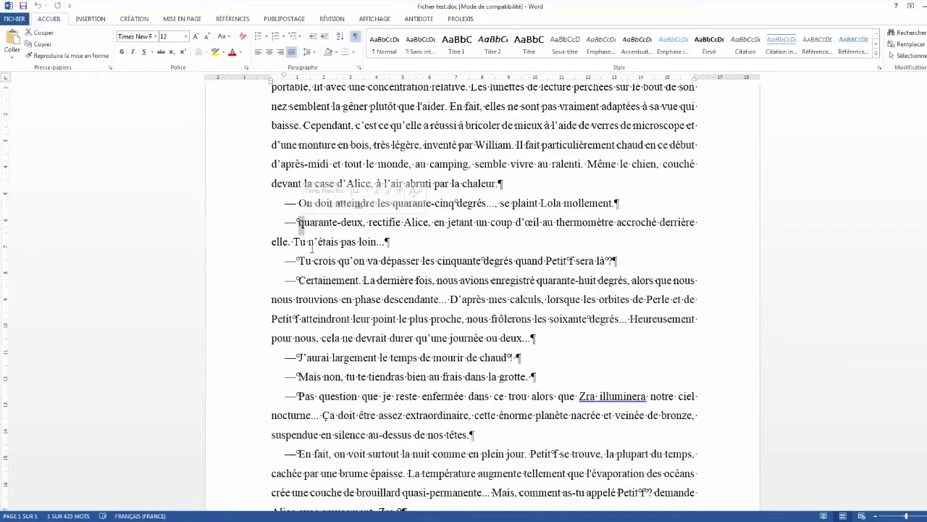
left_click(435, 261)
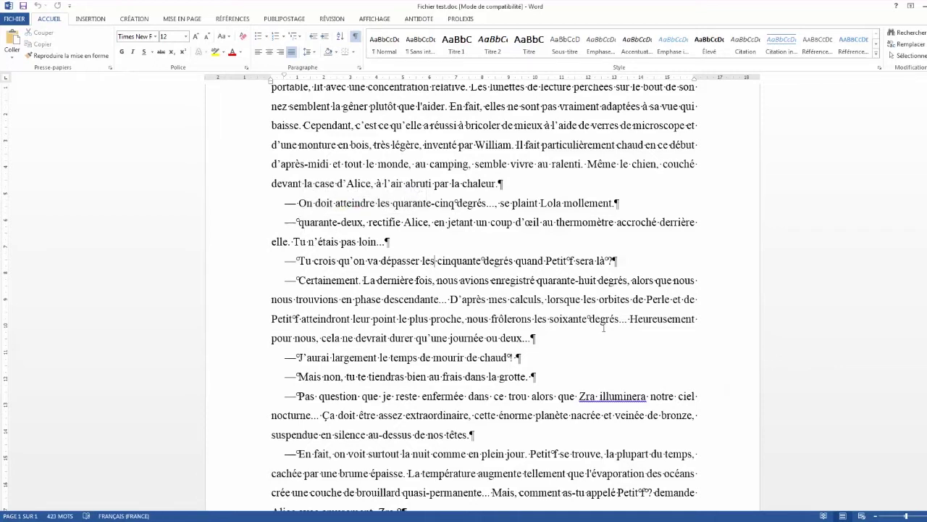
scroll(603, 327, "up", 2)
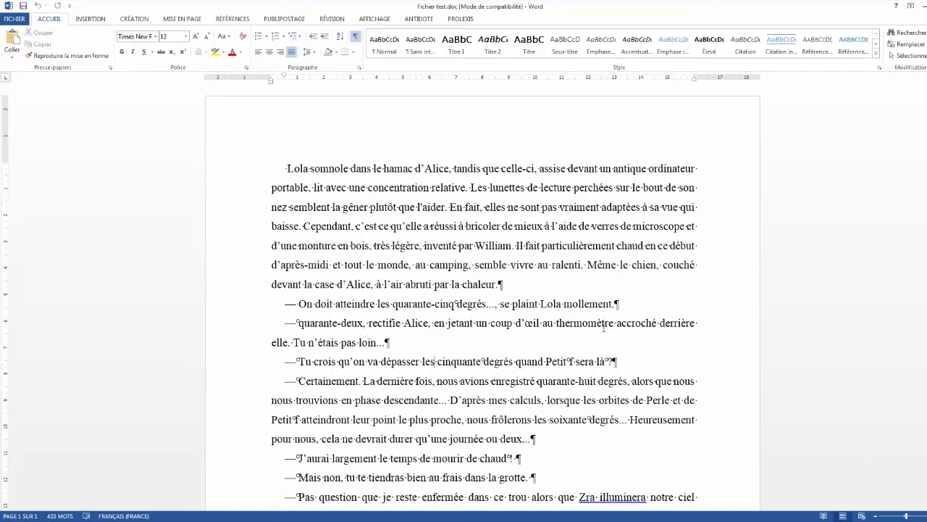
Add the underlined words "Zra", "Lab" and "Vlad" to the spelling dictionary
left_click(332, 19)
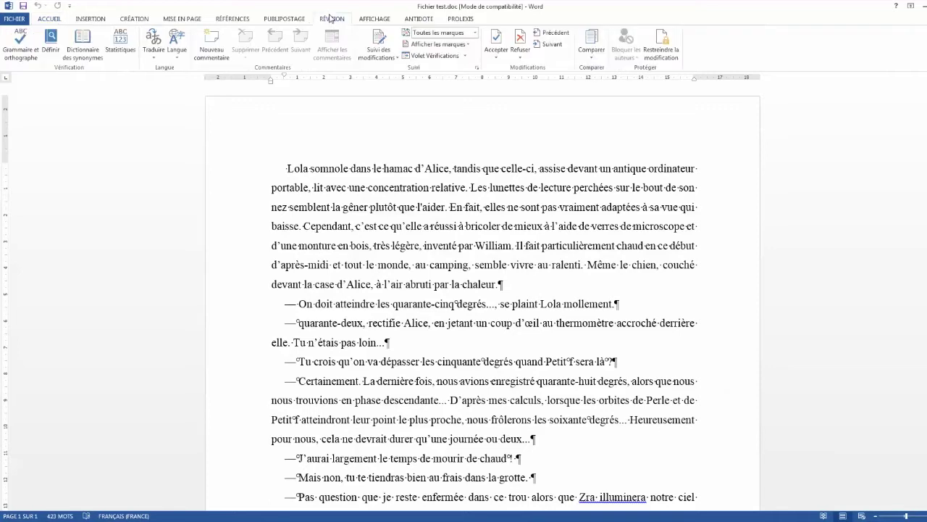
scroll(554, 279, "down", 6)
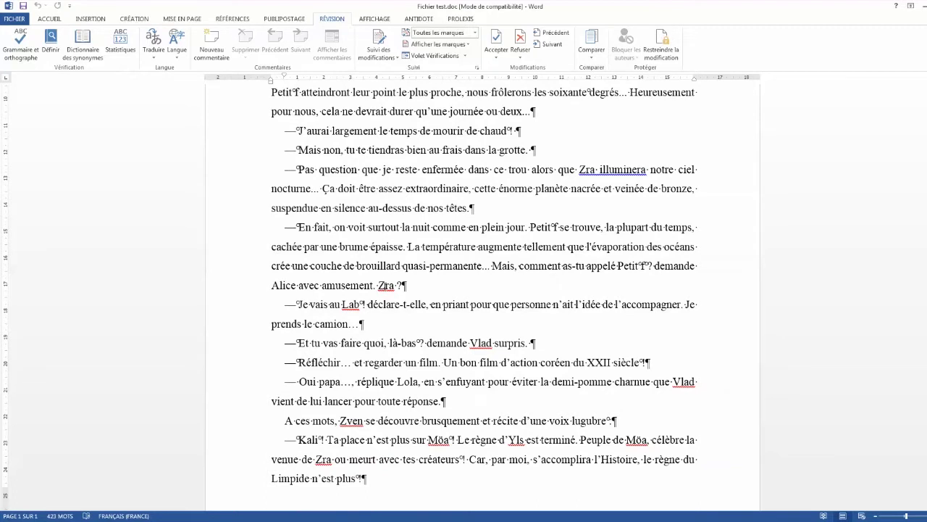
right_click(385, 285)
left_click(422, 361)
right_click(356, 304)
left_click(384, 390)
right_click(477, 346)
left_click(522, 429)
Add the underlined words "Zven", "Möa" and "Yls" in the last paragraphs to the spelling dictionary
right_click(365, 424)
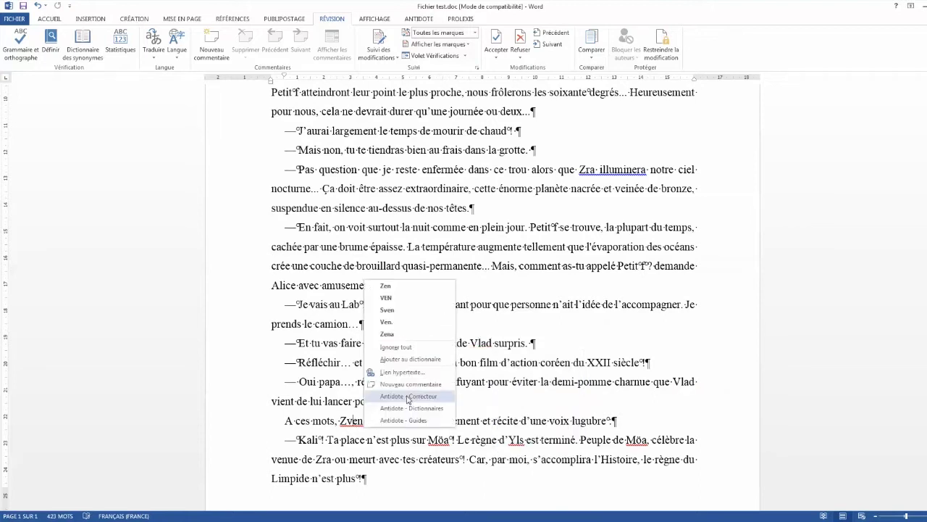
left_click(417, 358)
right_click(440, 440)
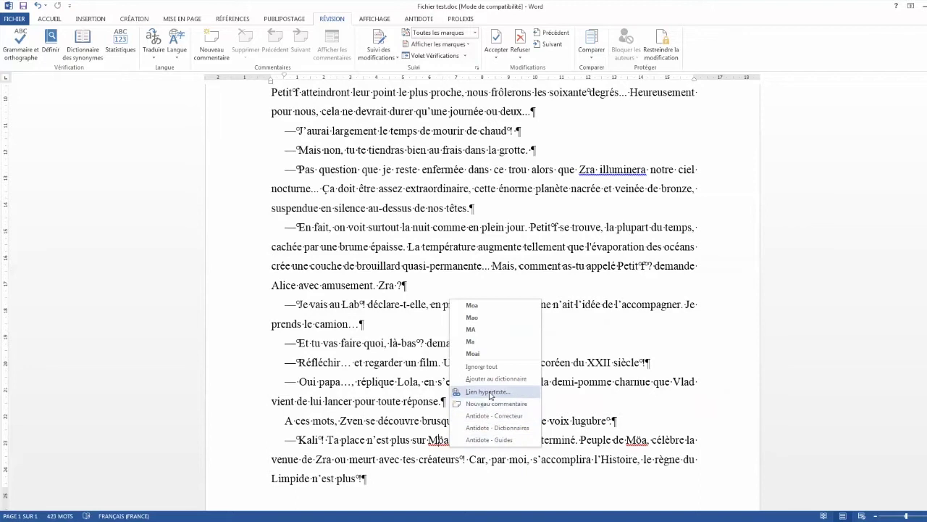
left_click(493, 380)
right_click(516, 439)
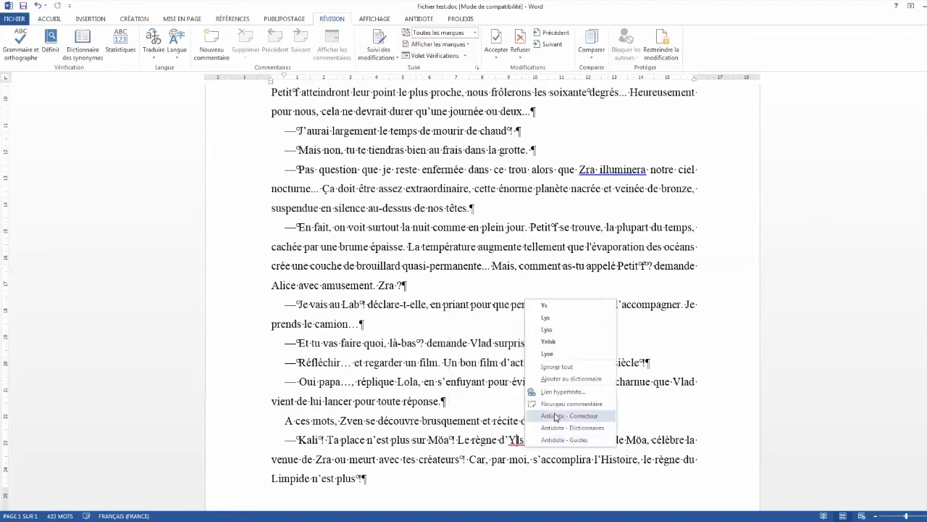
left_click(569, 379)
Point out the ordinary space between the dash and "On" in the first dialogue line
scroll(393, 245, "up", 5)
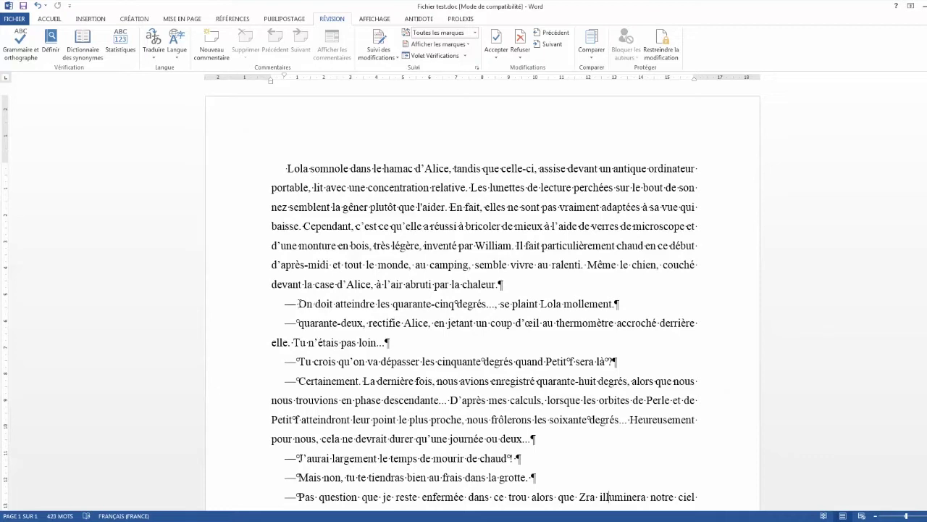
double_click(298, 304)
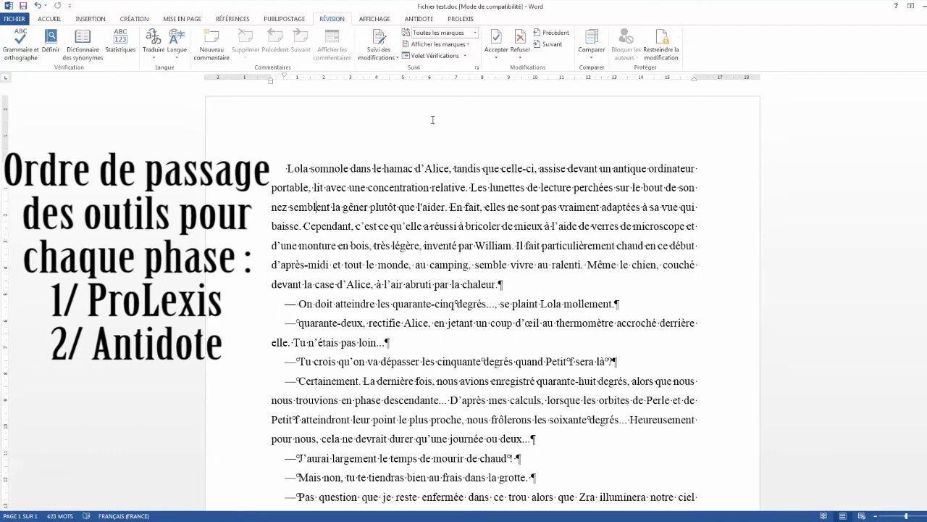
Look over the analyses offered by ProLexis, including the grammatical and typographic ones, and the Antidote tools
left_click(461, 20)
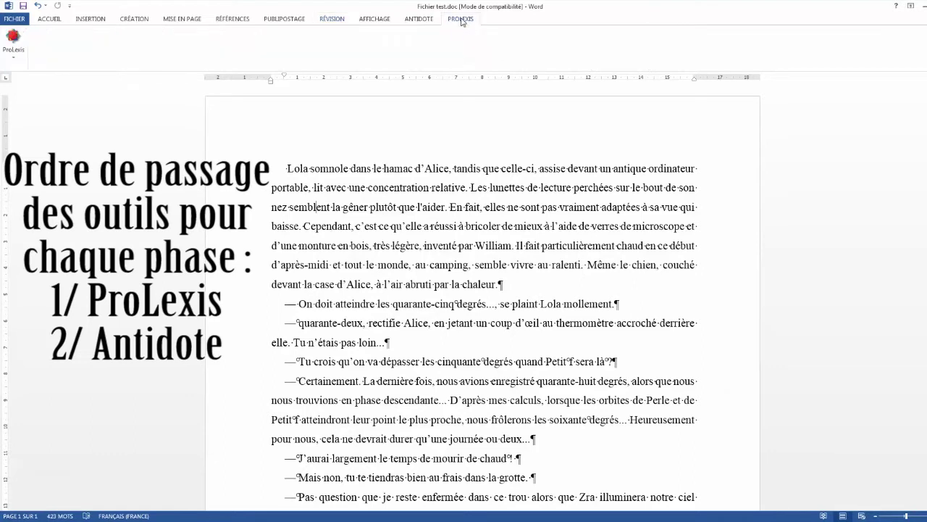
left_click(15, 55)
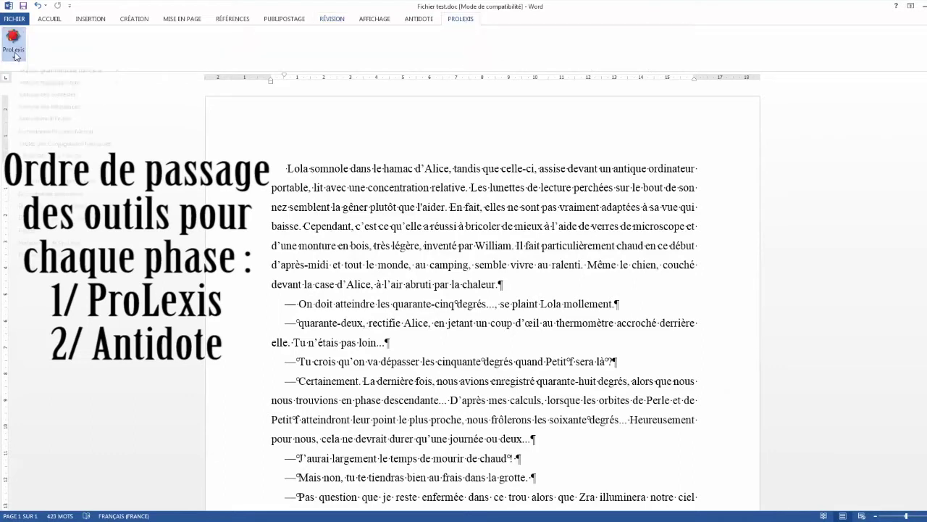
mouse_move(101, 80)
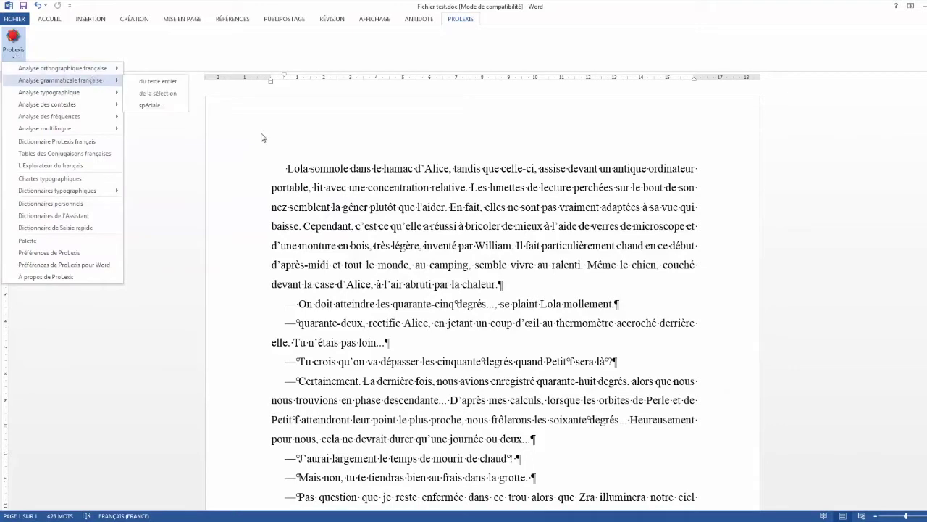
mouse_move(79, 92)
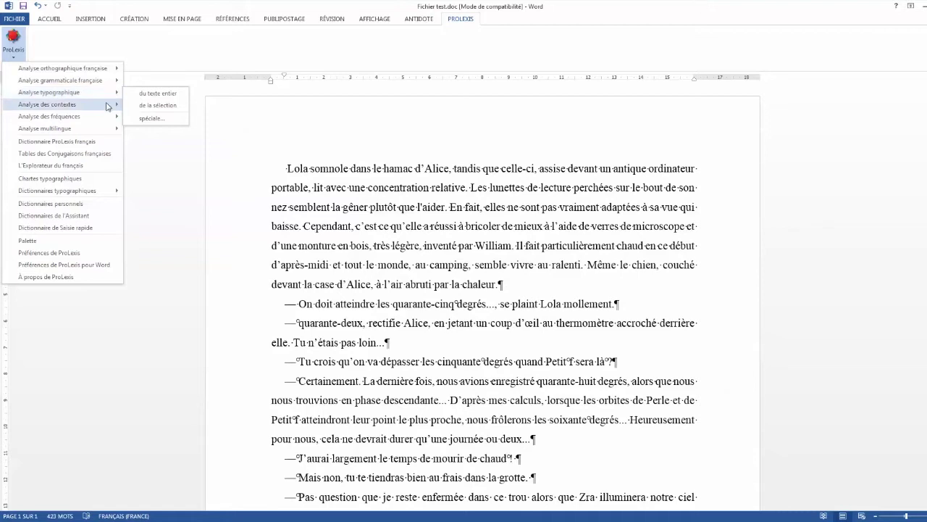
left_click(360, 205)
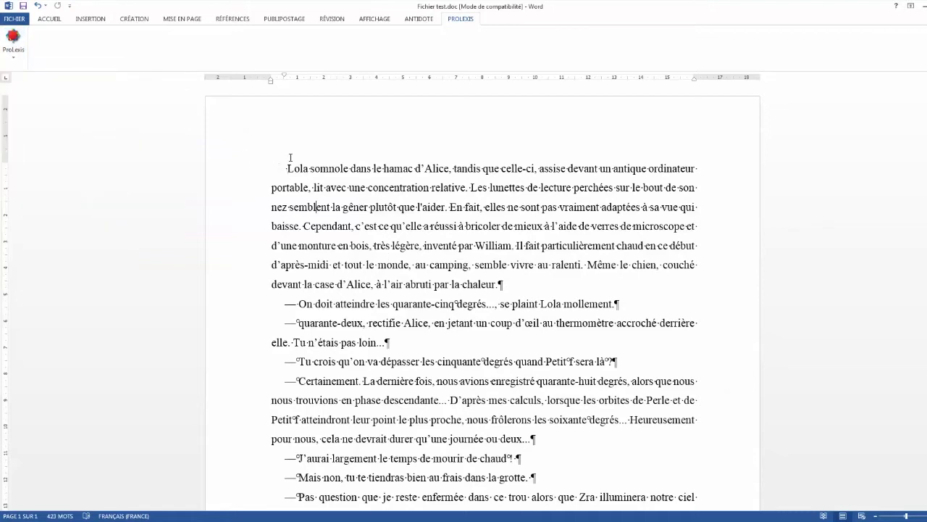
left_click(417, 19)
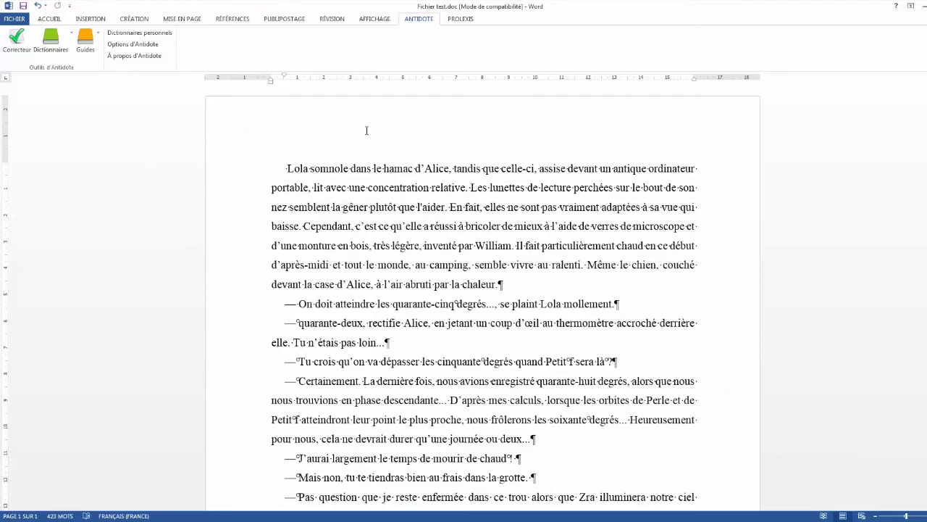
Run the ProLexis typographic analysis on the entire text, with the cursor at the start of the first paragraph
left_click(286, 168)
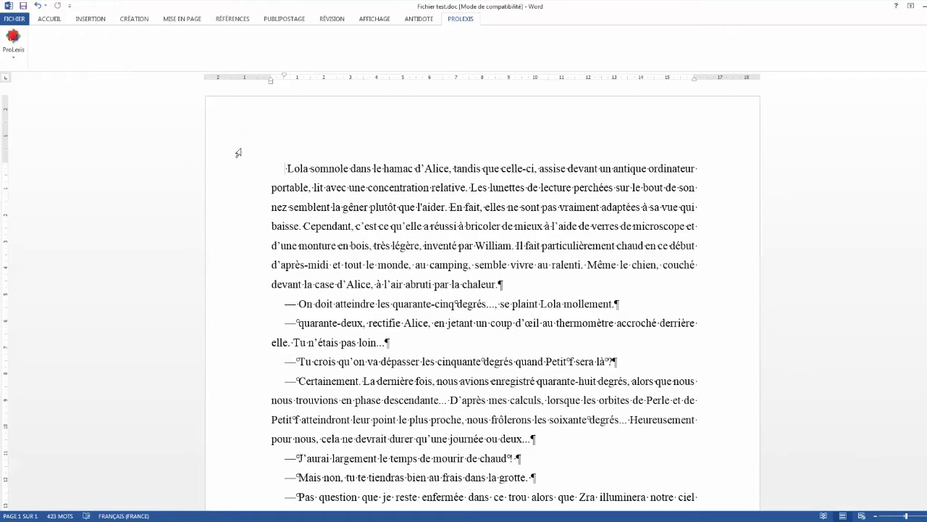
left_click(14, 45)
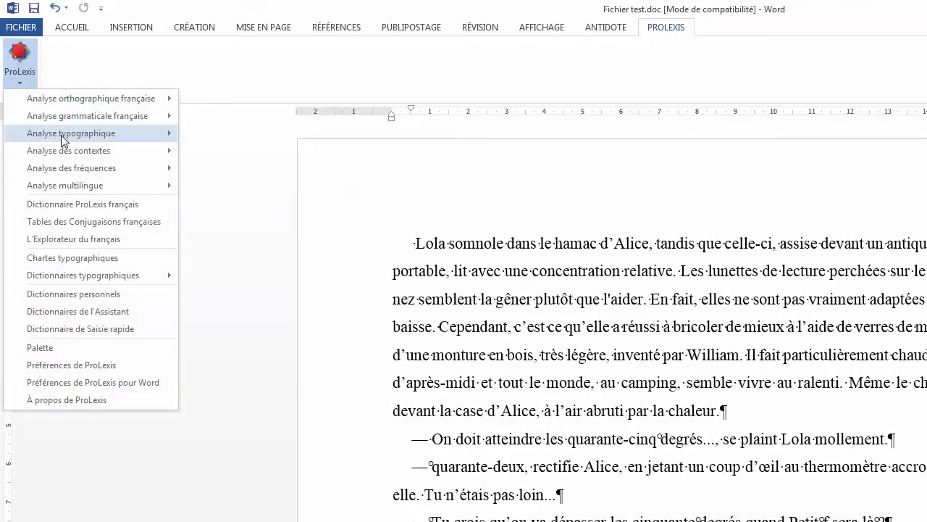
mouse_move(63, 139)
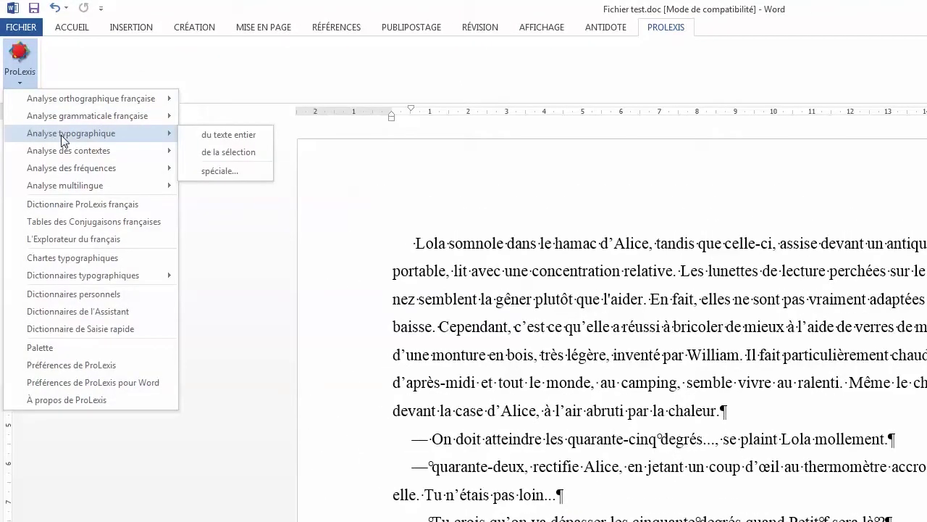
left_click(235, 139)
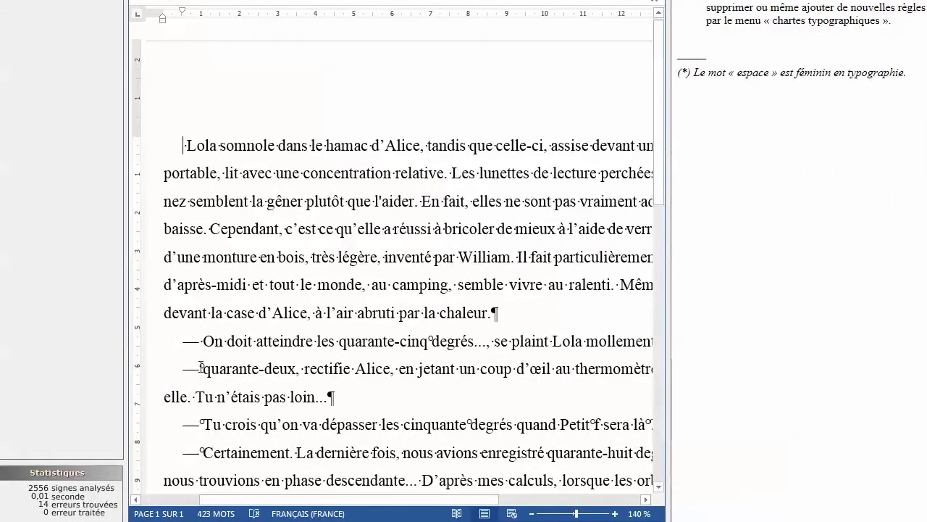
Select the non-breaking space before "quarante-deux" to point it out, and look through the text below
left_click_drag(200, 368, 202, 368)
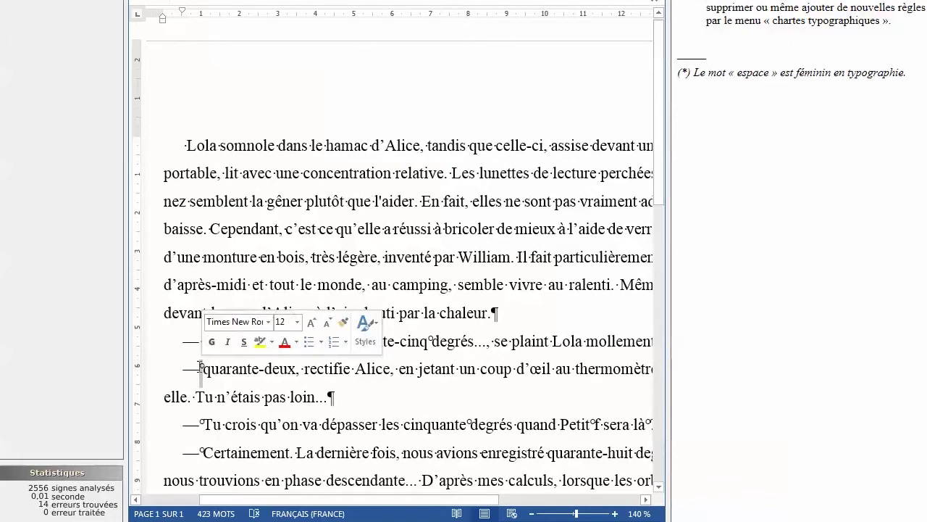
key("shift+Left")
key("shift+Left")
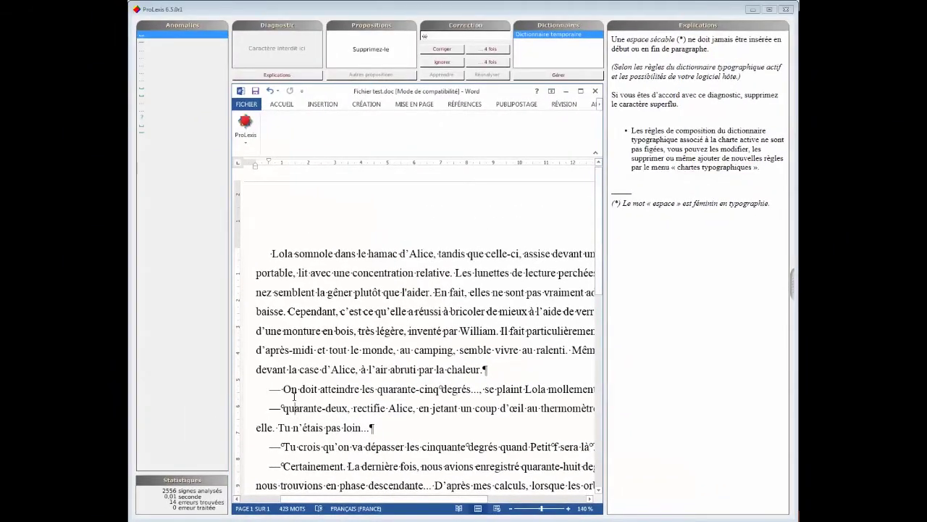
scroll(303, 378, "down", 3)
scroll(304, 375, "down", 2)
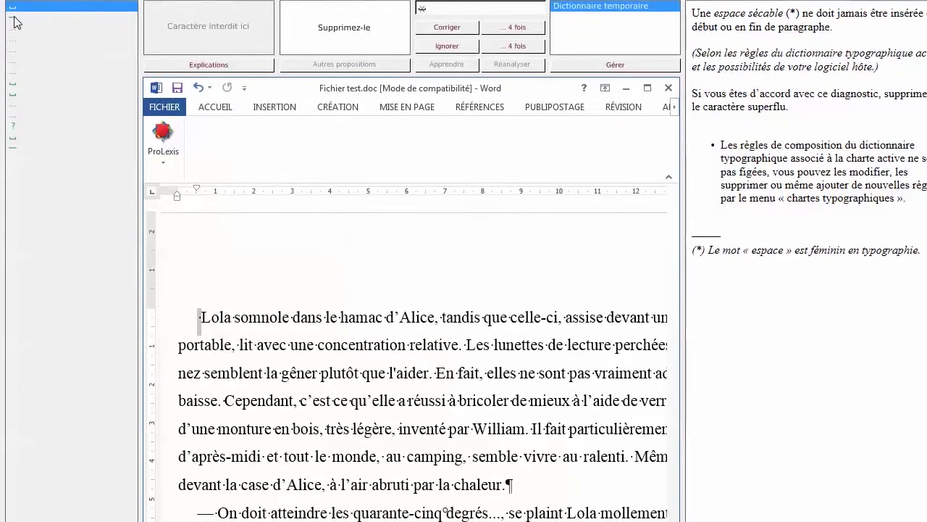
Examine the ProLexis anomaly at the dash before "On" and point out the ordinary space that needs a non-breaking one
left_click(14, 20)
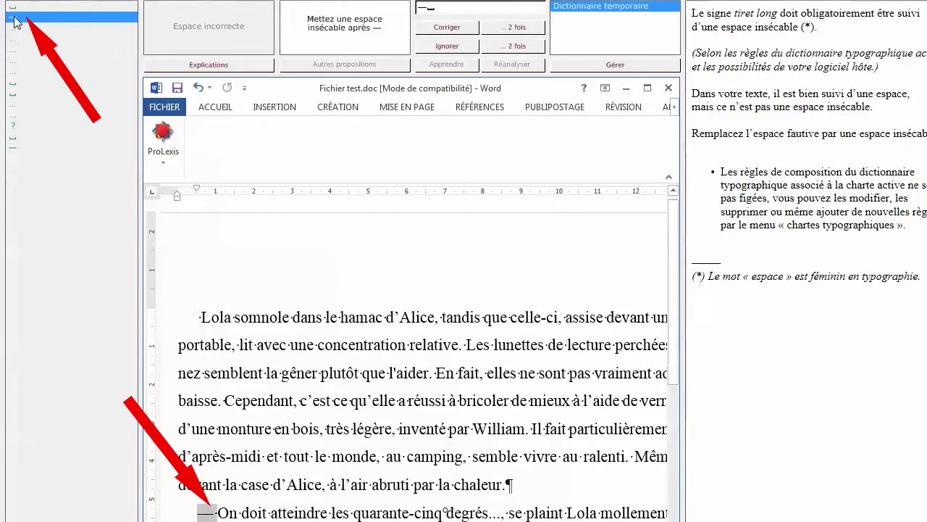
left_click(213, 512)
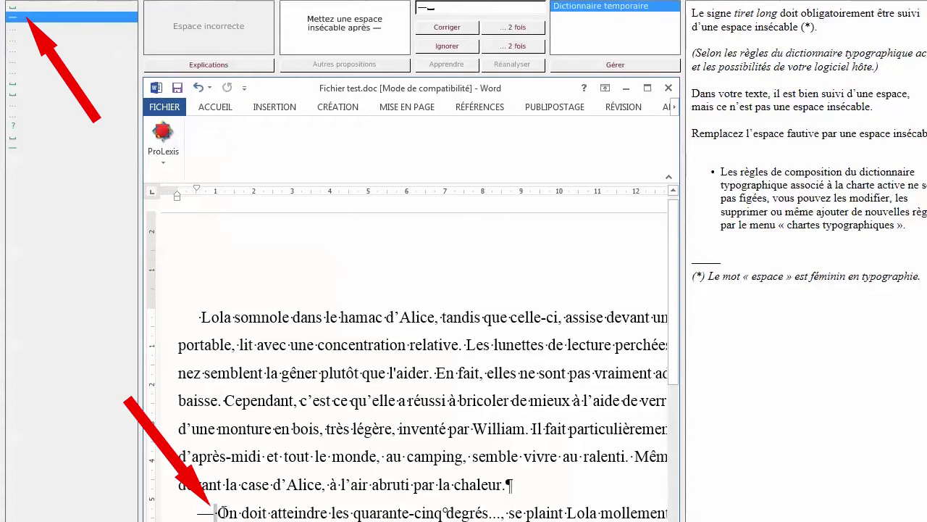
key("BackSpace")
key("ctrl+shift+space")
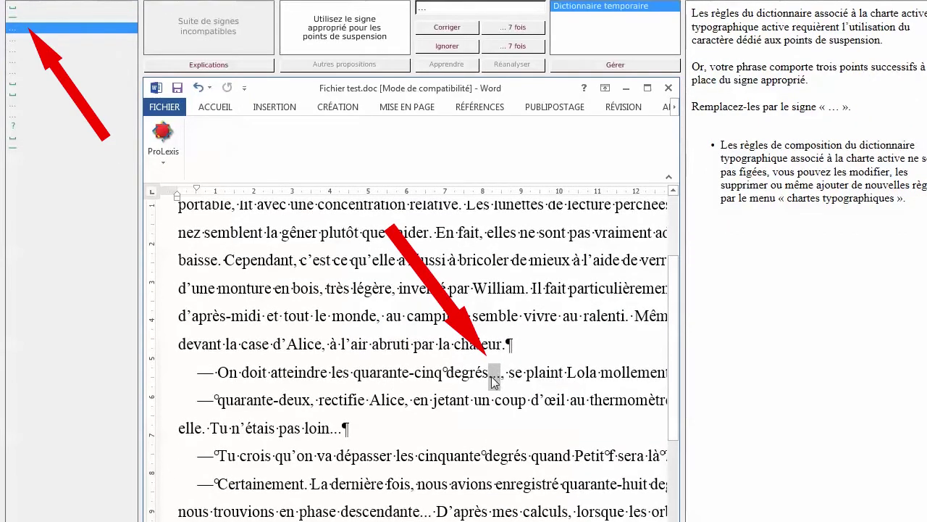
Examine the flagged "..." after "degrés" dot by dot, and point out the same sequence after "loin"
left_click(491, 377)
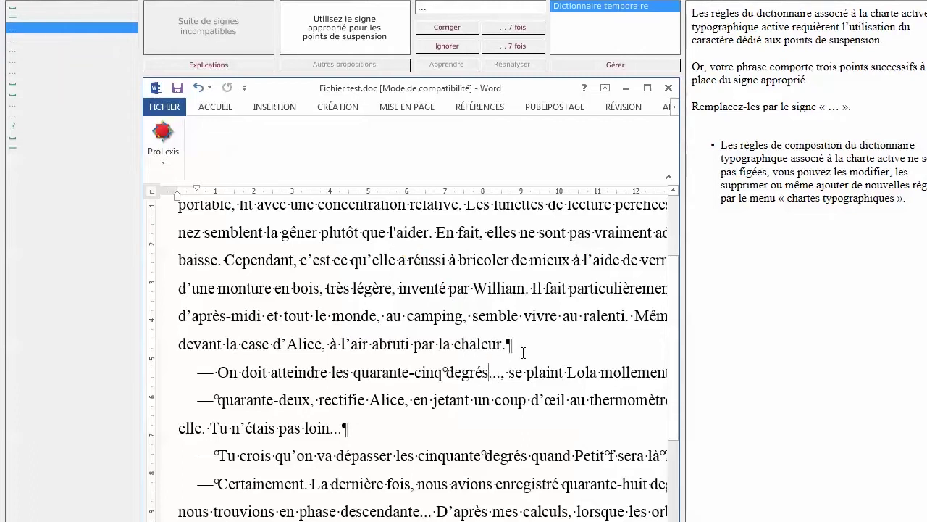
left_click_drag(502, 378, 494, 376)
left_click(491, 378)
key("Right")
key("Right")
key("Right")
key("Left")
double_click(337, 432)
Display the forbidden-space anomaly ending the "mourir de chaud" paragraph and compare it with the spaces ending other paragraphs
left_click(29, 83)
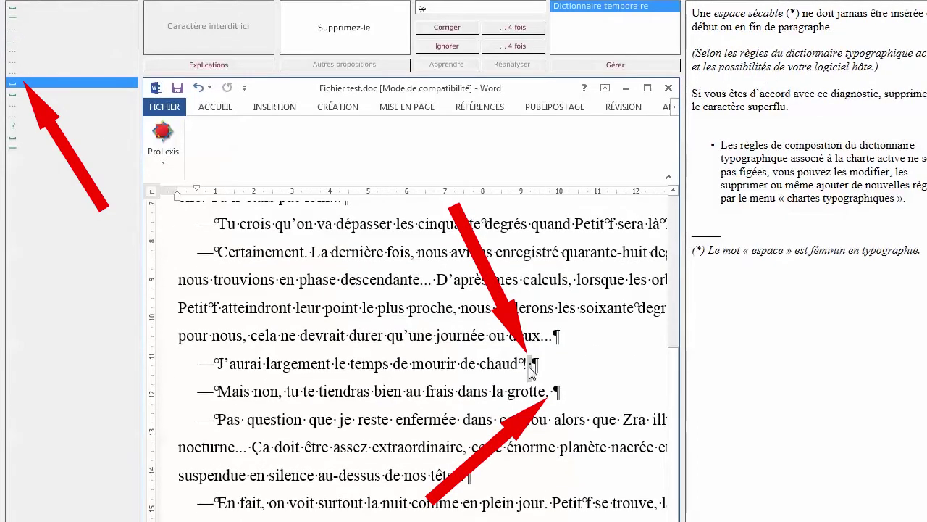
left_click(550, 391)
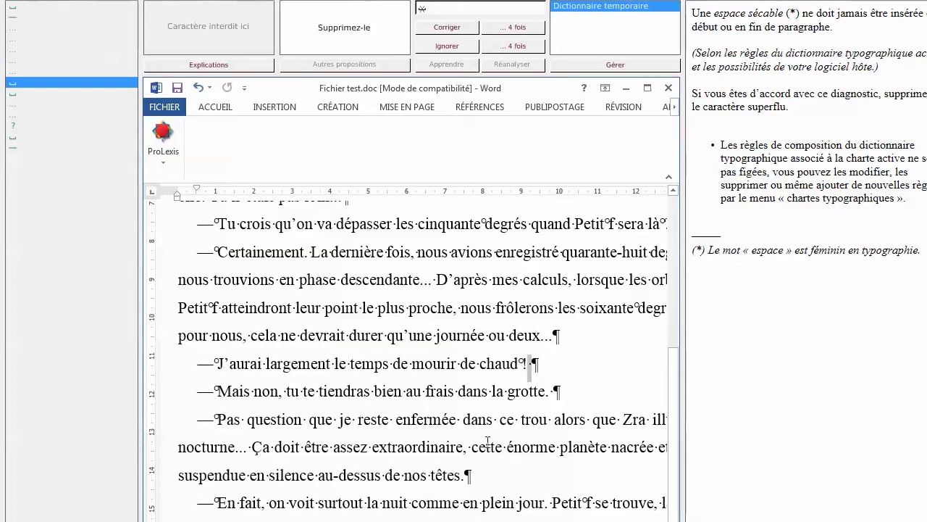
scroll(502, 413, "down", 1)
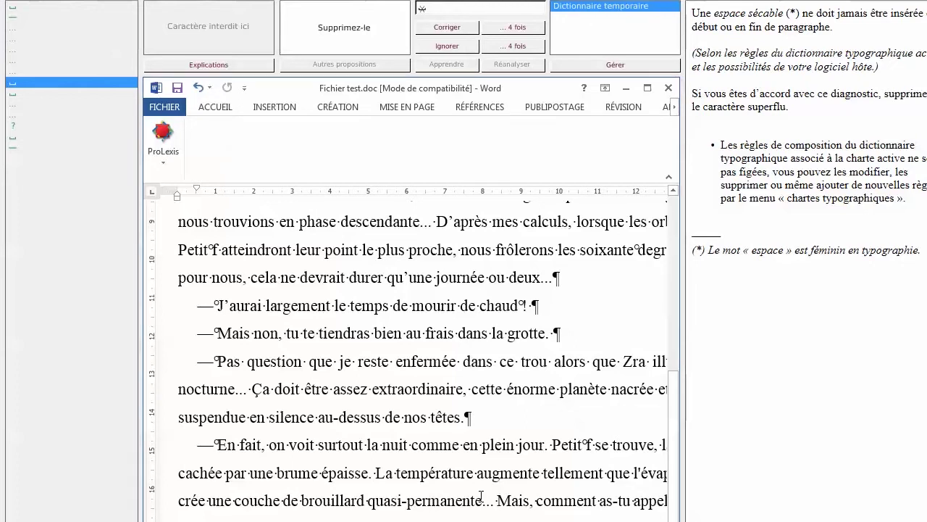
scroll(485, 483, "down", 5)
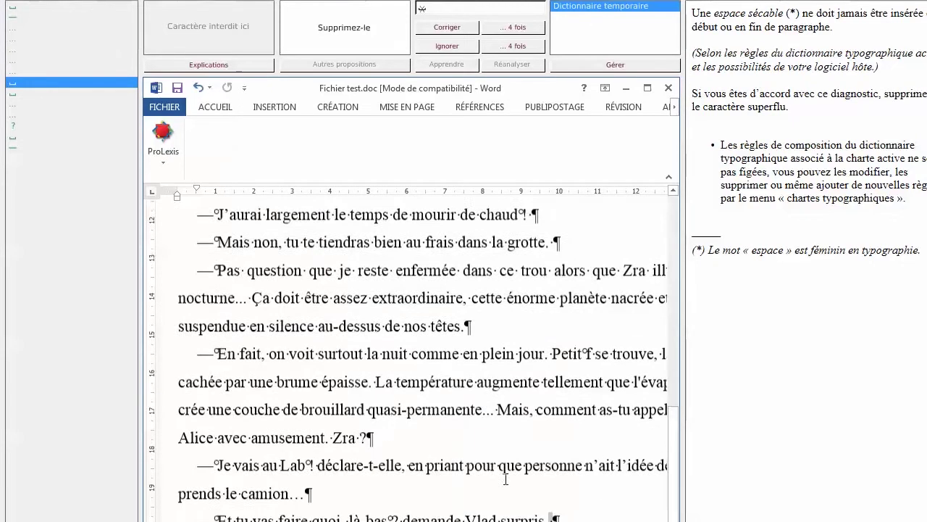
scroll(505, 477, "up", 10)
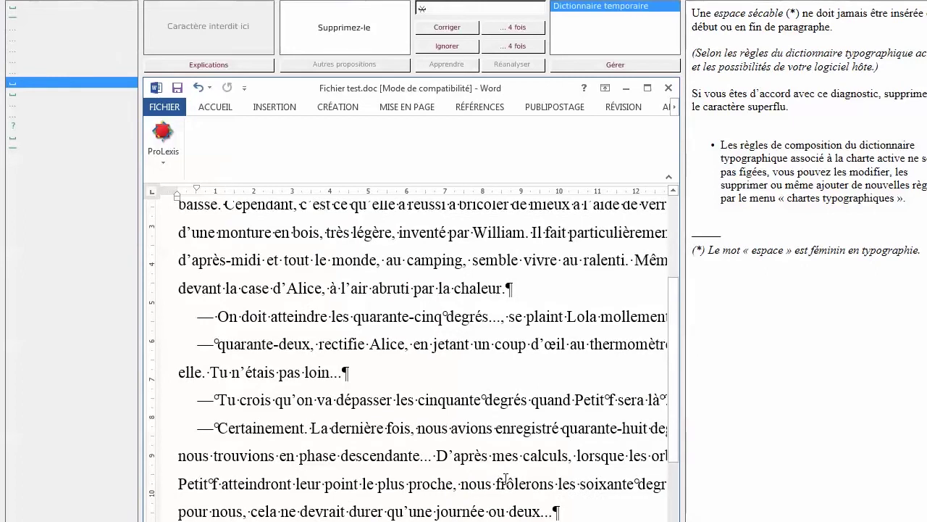
scroll(505, 478, "down", 3)
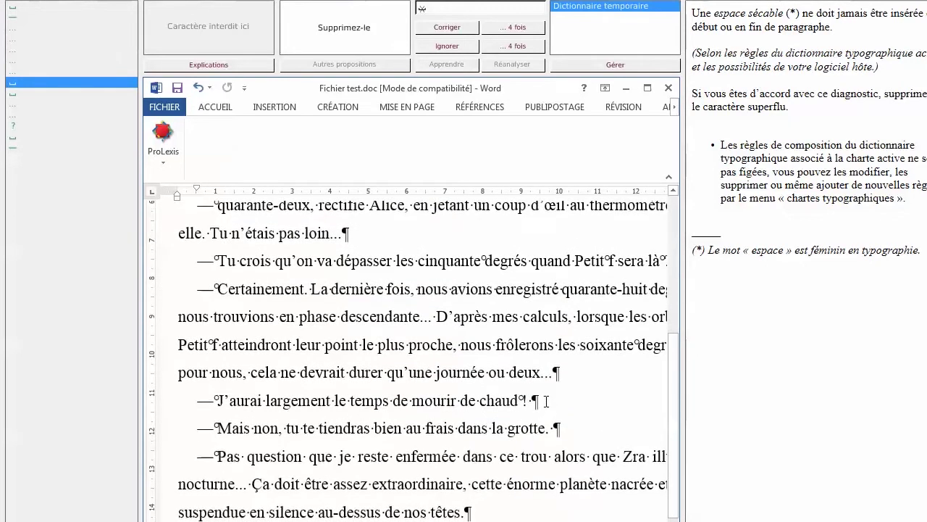
Demonstrate a run of extra spaces at the end of the "mourir de chaud" paragraph, and delete them
left_click(546, 400)
left_click_drag(587, 401, 537, 400)
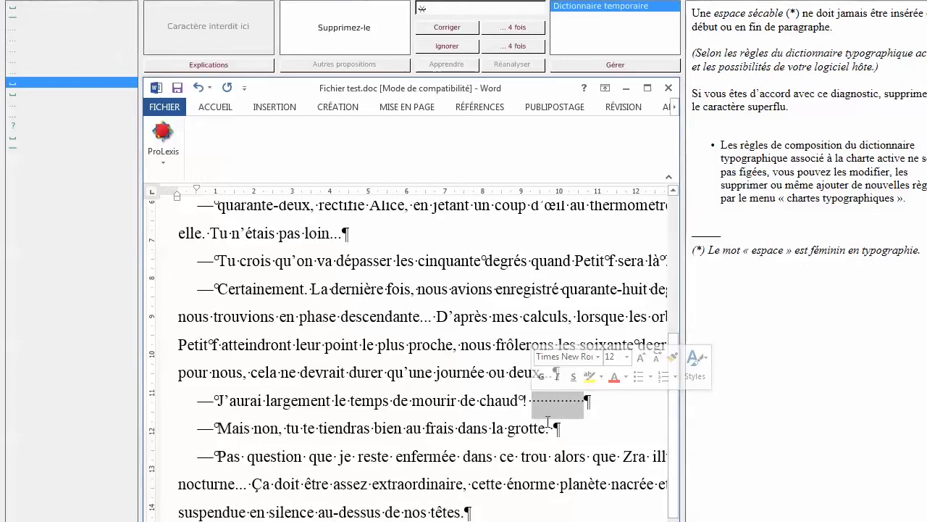
key("Delete")
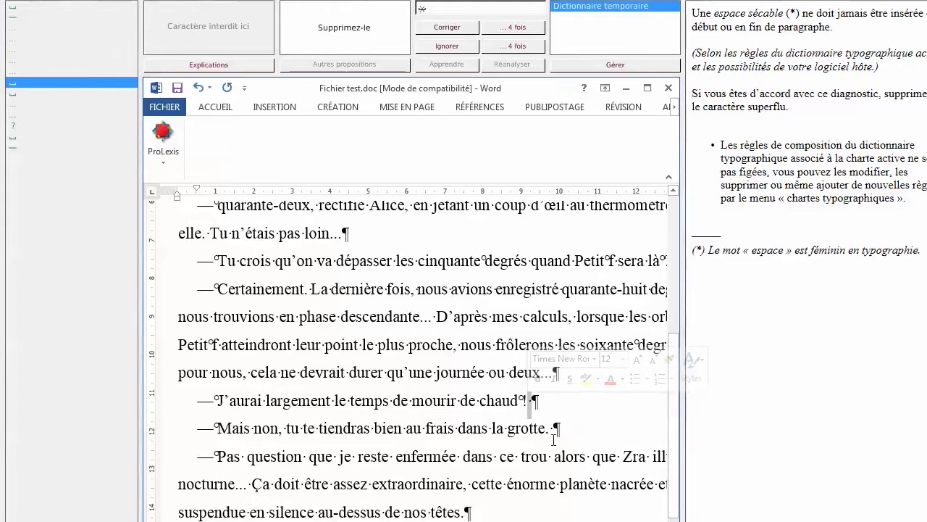
left_click(509, 429)
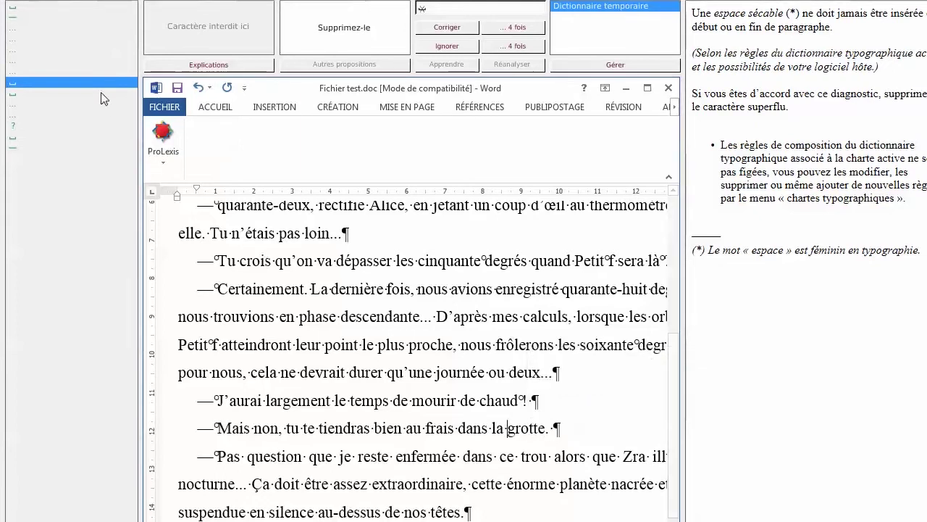
Display the question-mark anomaly after "Zra" and replace the space before "?" with a paragraph break
left_click(13, 126)
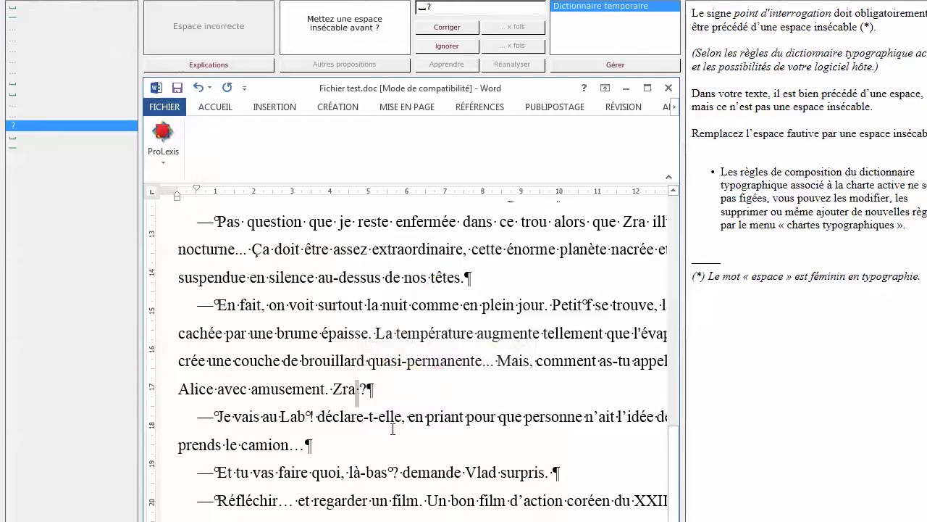
left_click_drag(356, 388, 363, 386)
key("BackSpace")
key("Return")
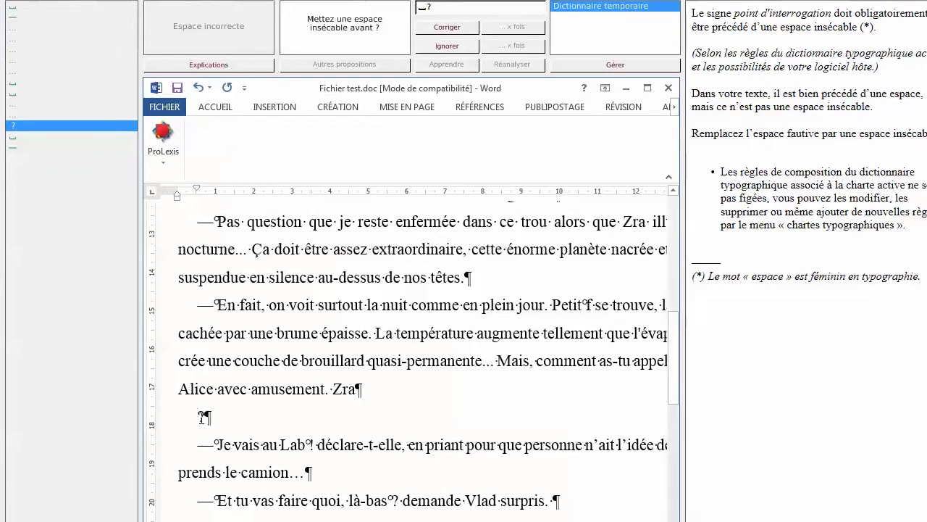
Undo the paragraph break inserted before the "?" after "Zra"
key("ctrl+z")
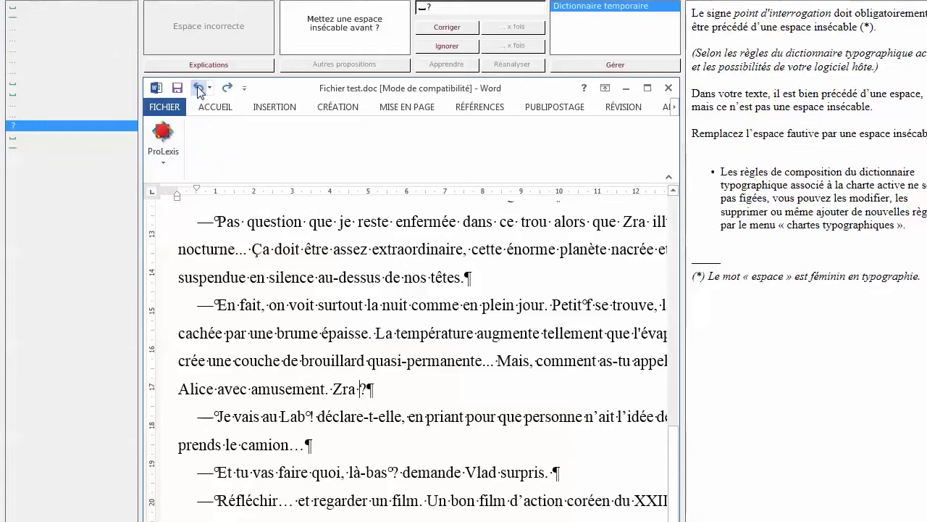
key("ctrl+z")
Display the forbidden-space anomaly after "surpris." and the dash-spacing anomaly before "Oui papa", comparing the marked space in the text
left_click(35, 136)
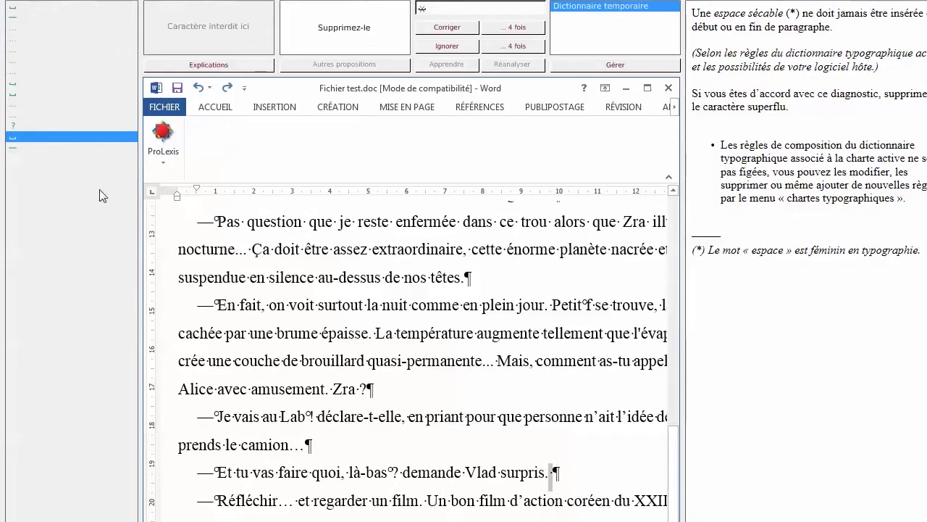
left_click(52, 148)
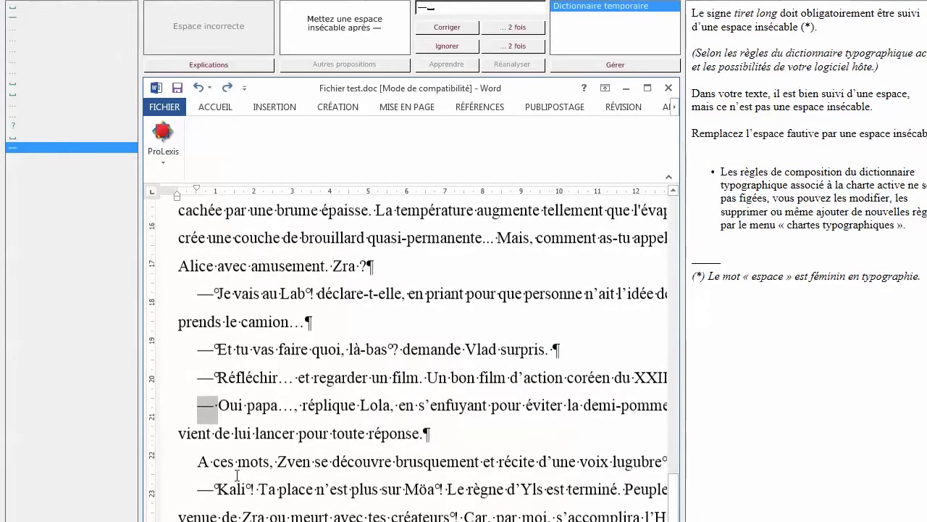
left_click(218, 407)
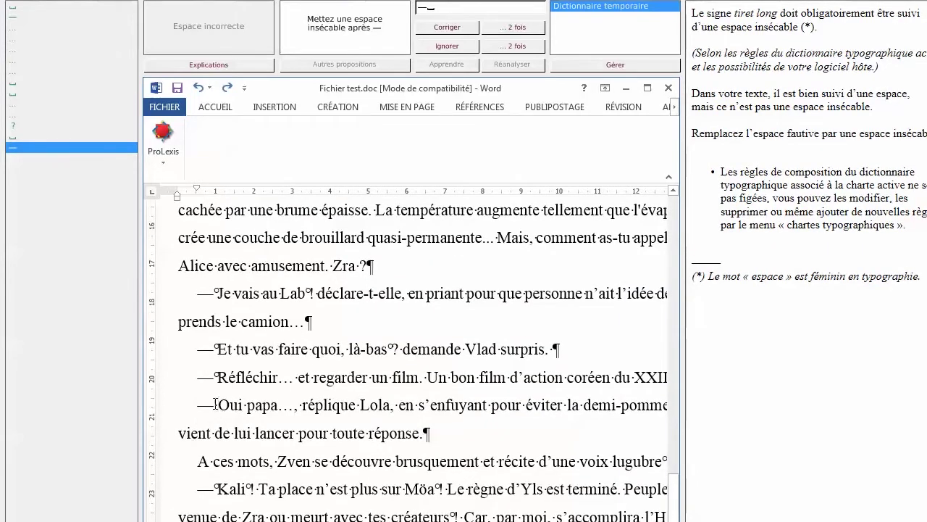
Switch to Antidote's corrector for the test document and list its typography detections
scroll(215, 404, "up", 10)
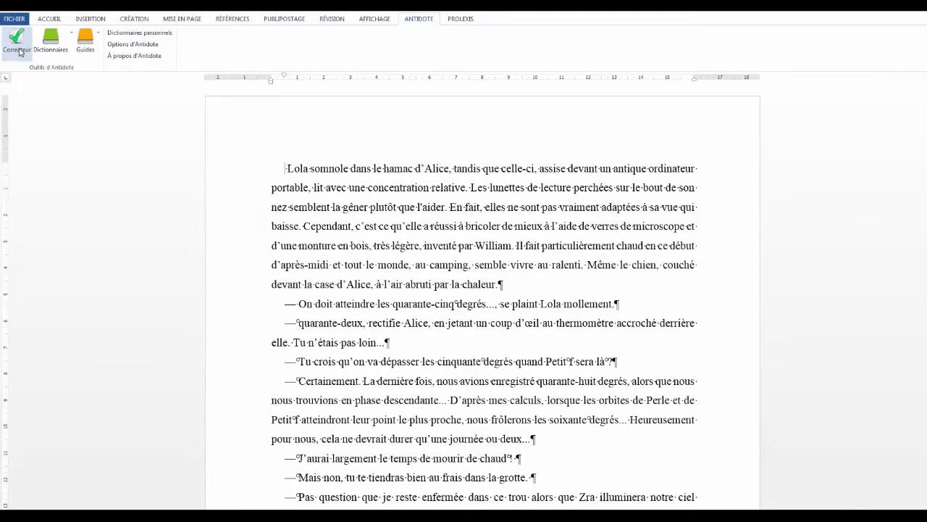
left_click(17, 43)
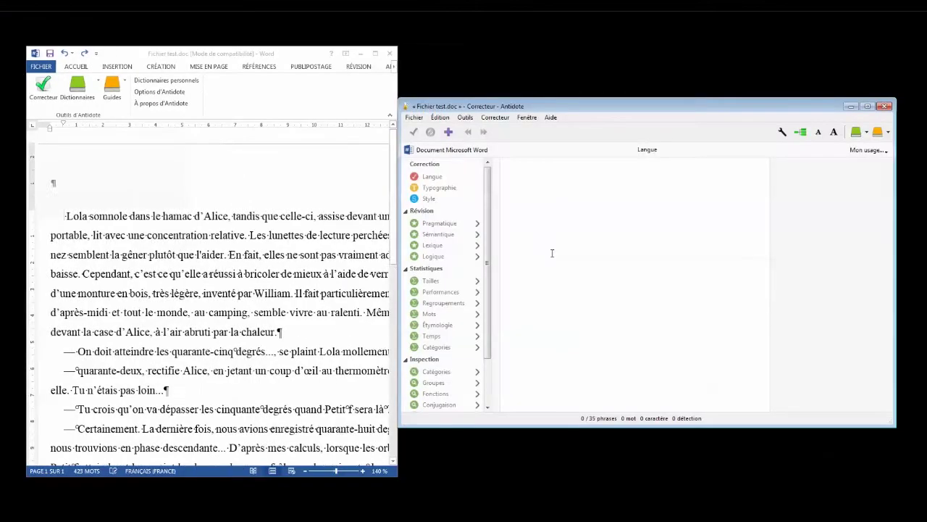
left_click(589, 187)
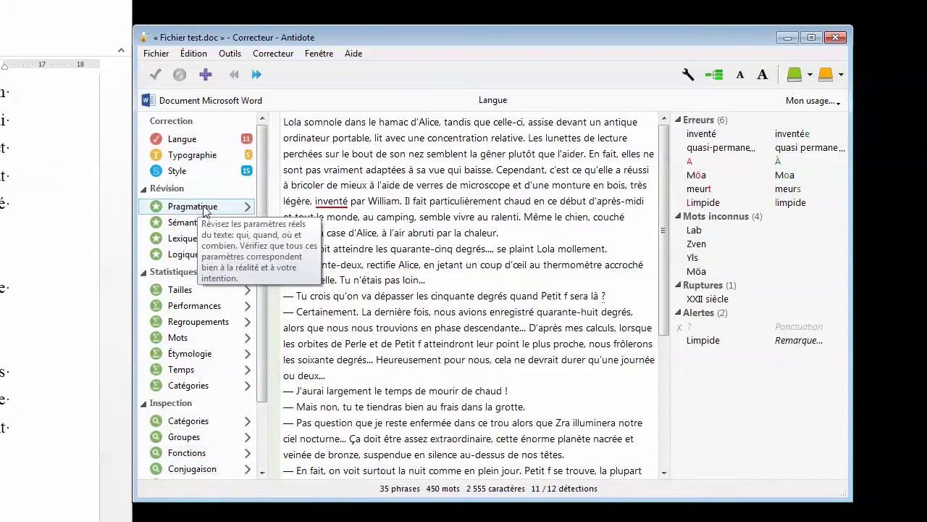
left_click(203, 157)
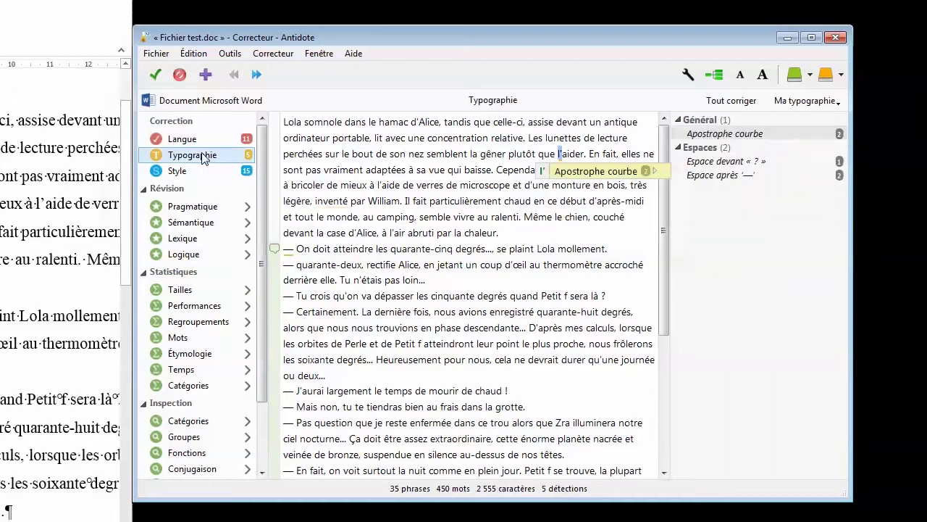
left_click(311, 125)
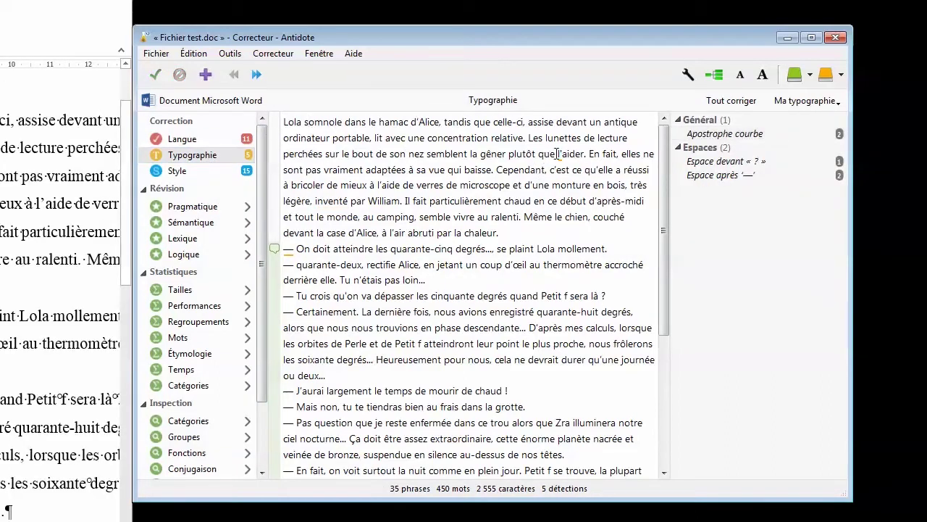
Display the "Apostrophe courbe" detection and examine its occurrences at "l'aider" and "l'évaporation"
left_click(712, 136)
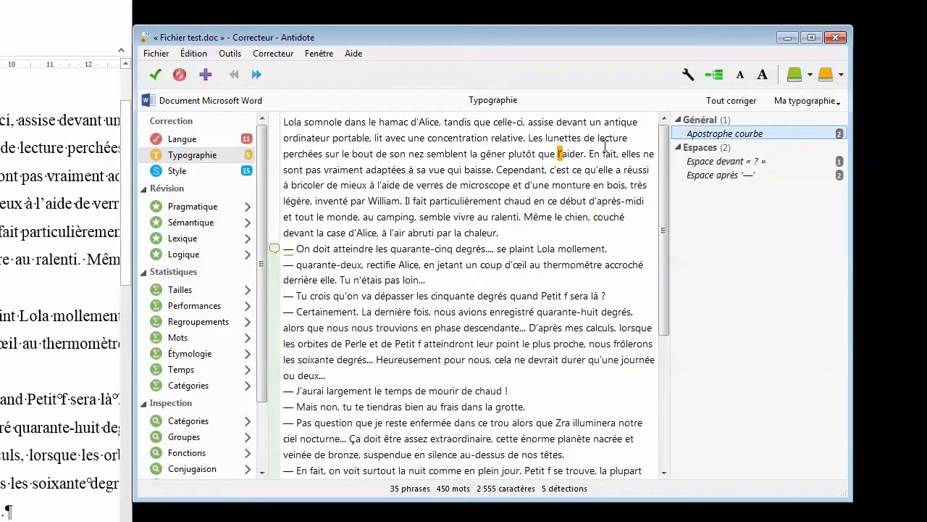
mouse_move(564, 158)
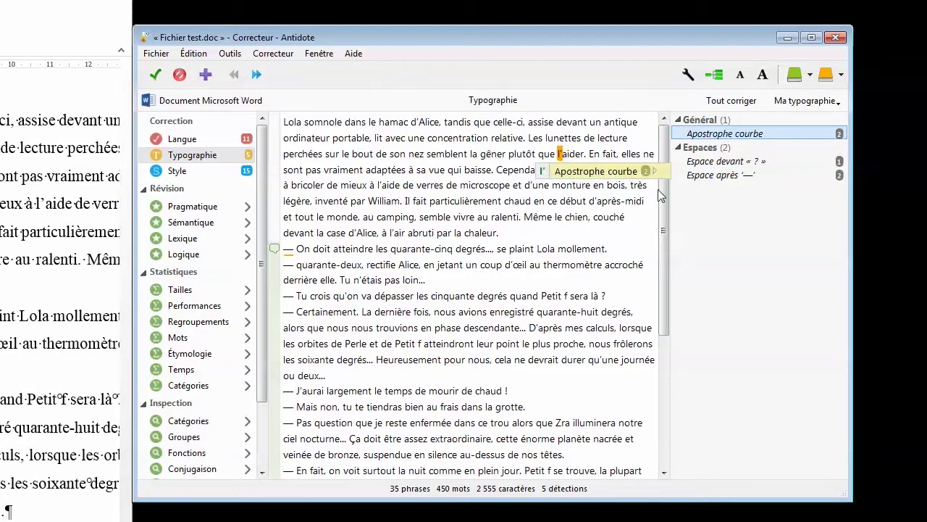
left_click_drag(663, 185, 660, 273)
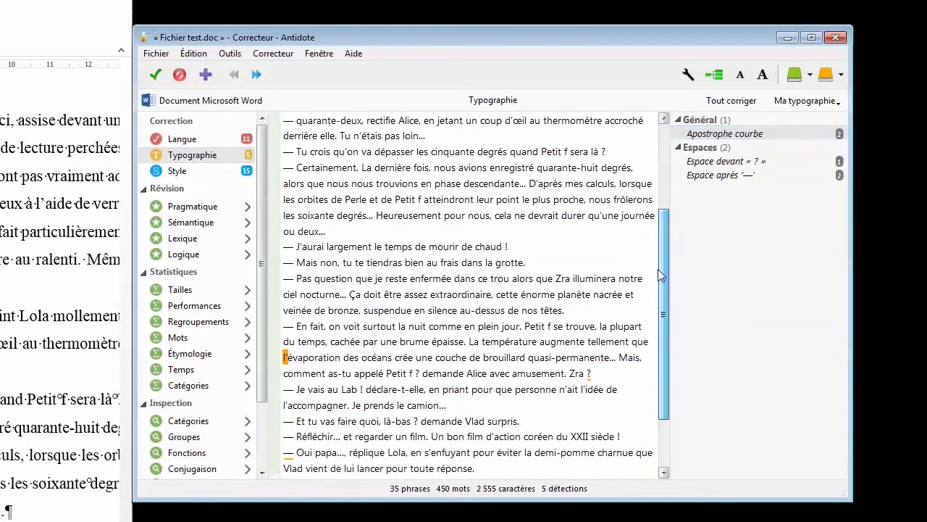
mouse_move(287, 358)
mouse_move(670, 177)
left_mouse_down()
mouse_move(707, 174)
mouse_move(678, 178)
left_mouse_up()
scroll(670, 219, "up", 5)
Examine the non-breaking-space detections before "?" and after "—" at each occurrence, and close the Antidote corrector
left_click(698, 161)
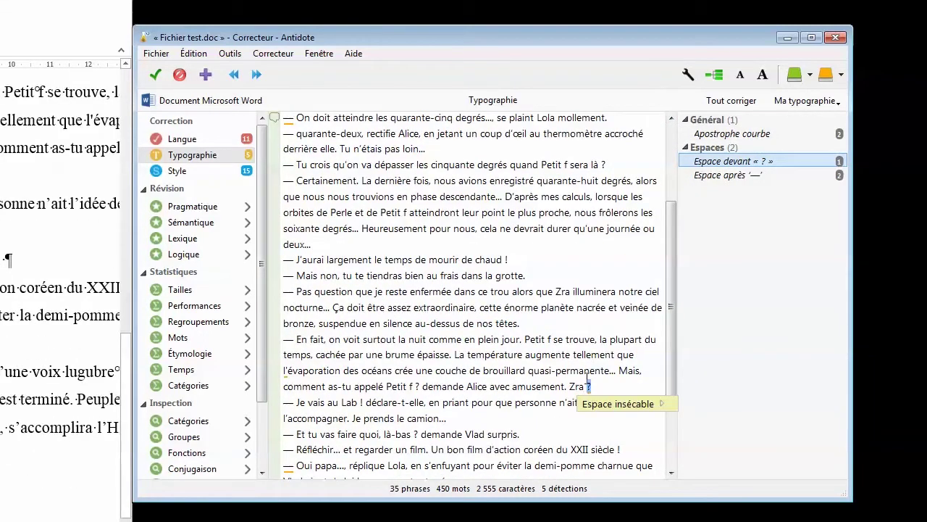
left_click(702, 176)
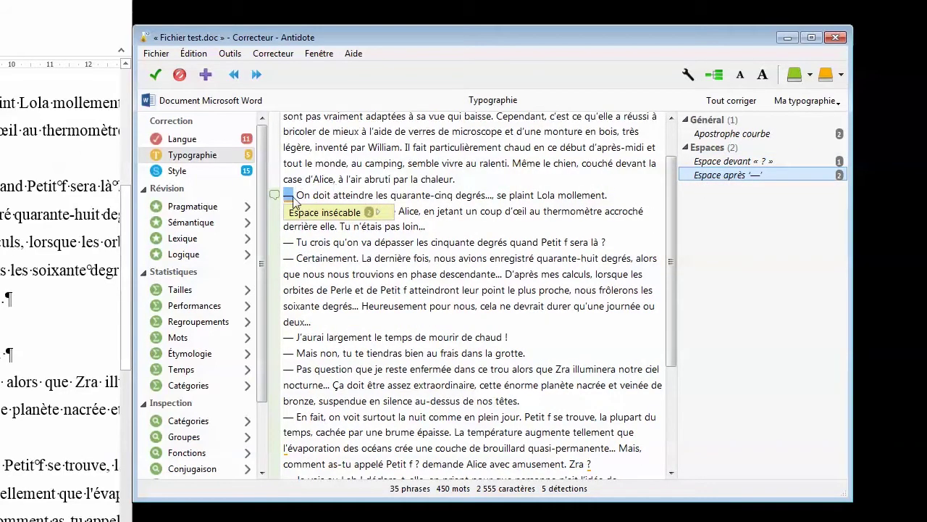
scroll(673, 237, "down", 3)
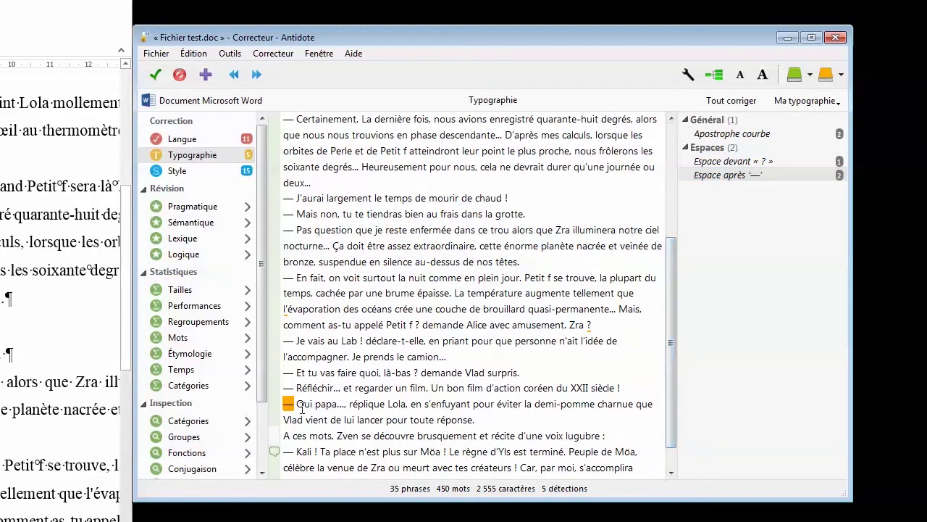
scroll(673, 289, "up", 4)
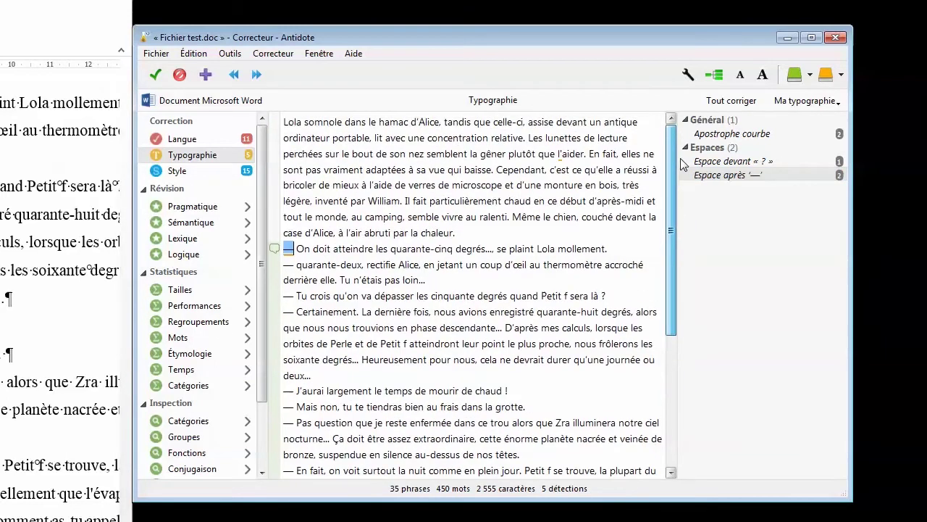
left_click(368, 242)
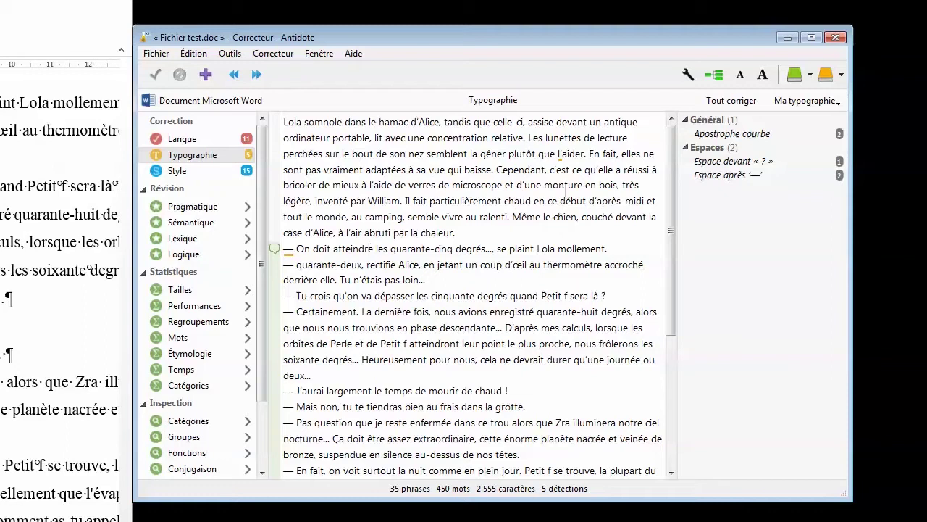
left_click(837, 38)
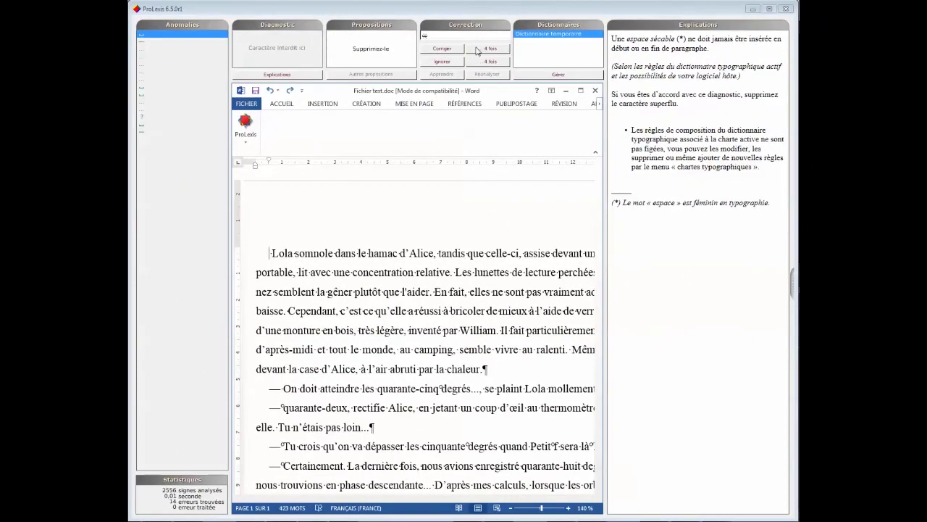
Apply the ProLexis corrections to all typographic anomalies, handling repeated ones in batches, through the non-breaking space before the "?" after "Zra"
left_click(477, 50)
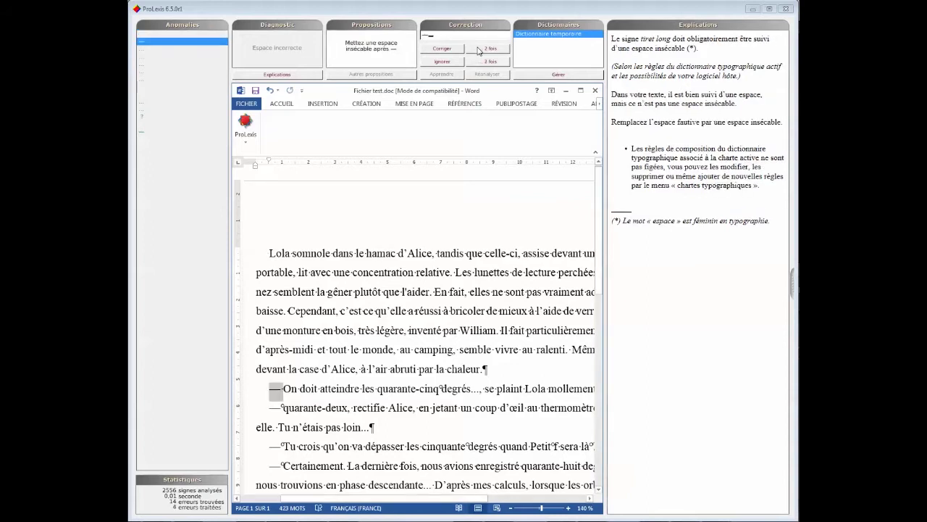
left_click(477, 51)
left_click(478, 49)
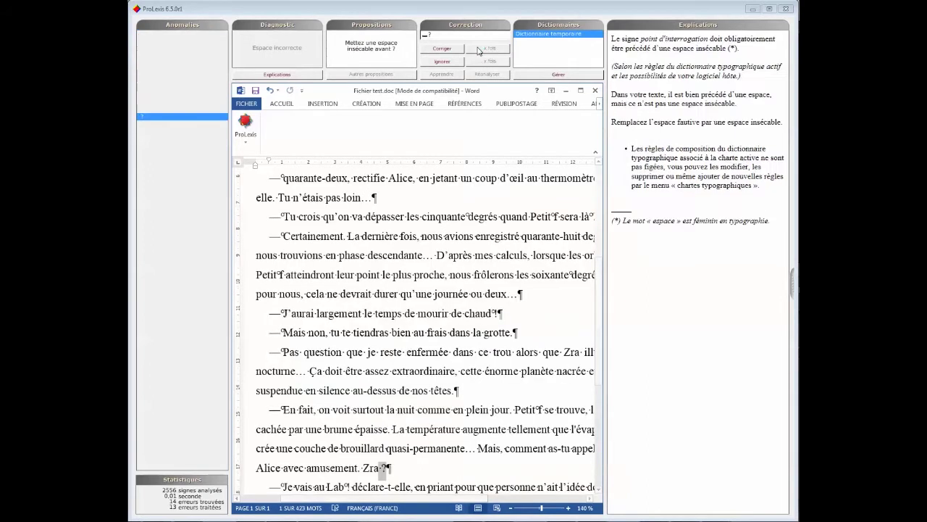
left_click(456, 50)
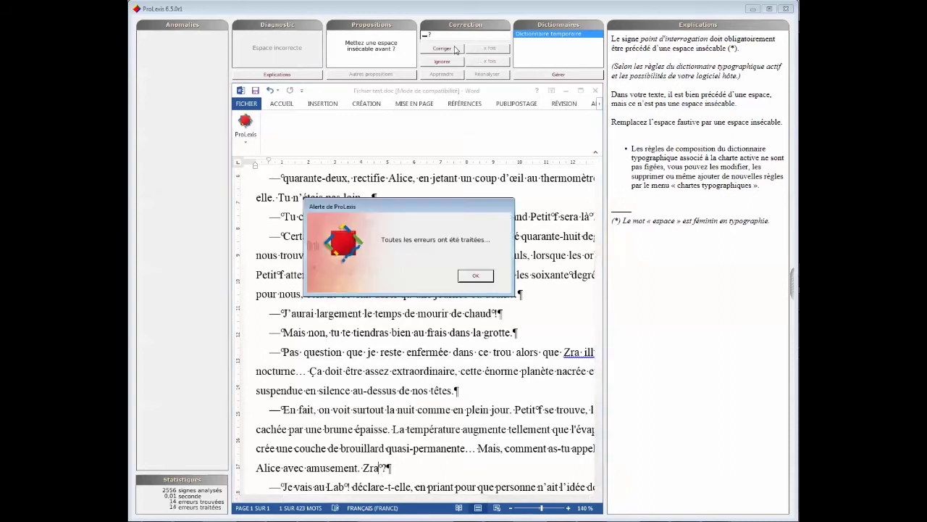
left_click(478, 276)
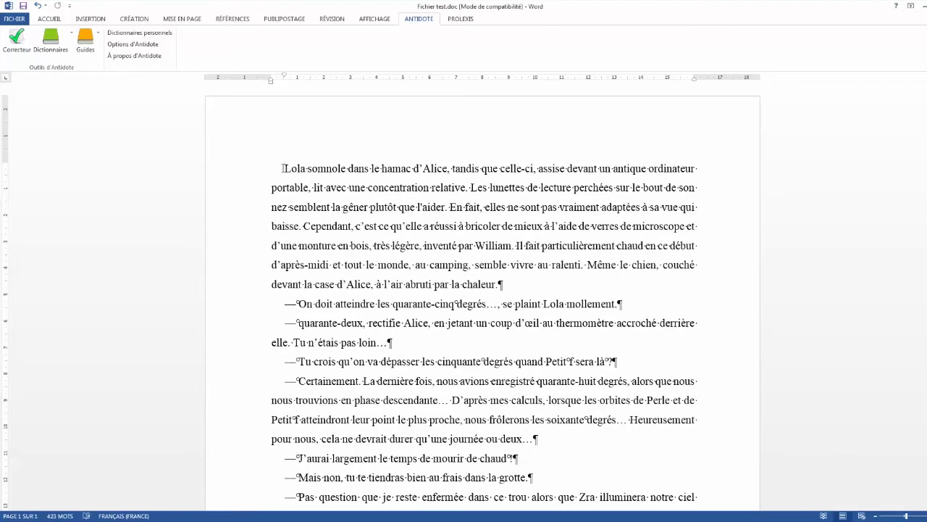
Highlight the opening paragraph and the "quarante-deux" paragraph to inspect the typography after the ProLexis corrections
left_click_drag(283, 168, 251, 291)
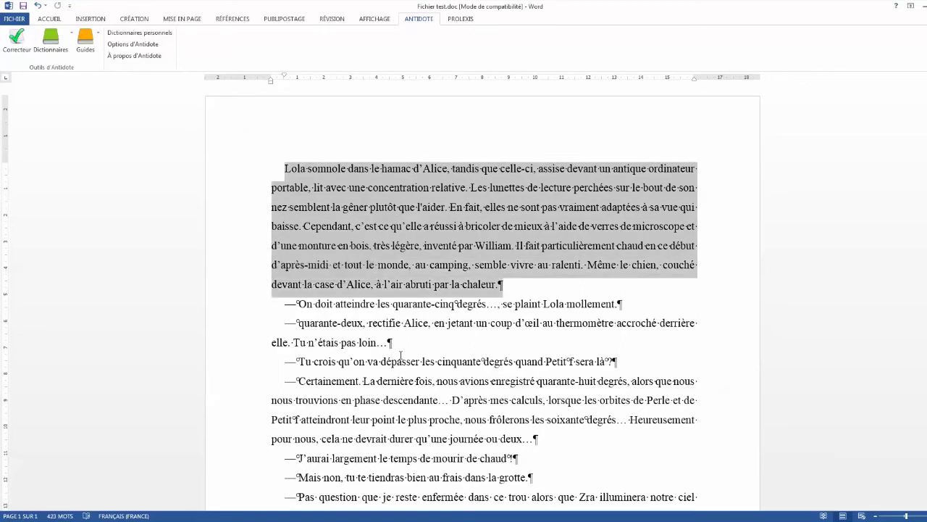
left_click(659, 303)
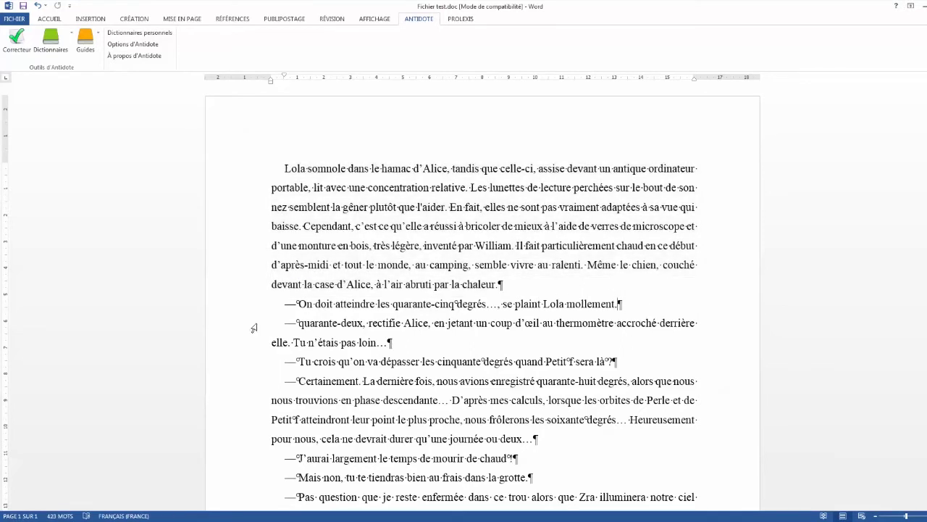
left_click_drag(253, 328, 249, 348)
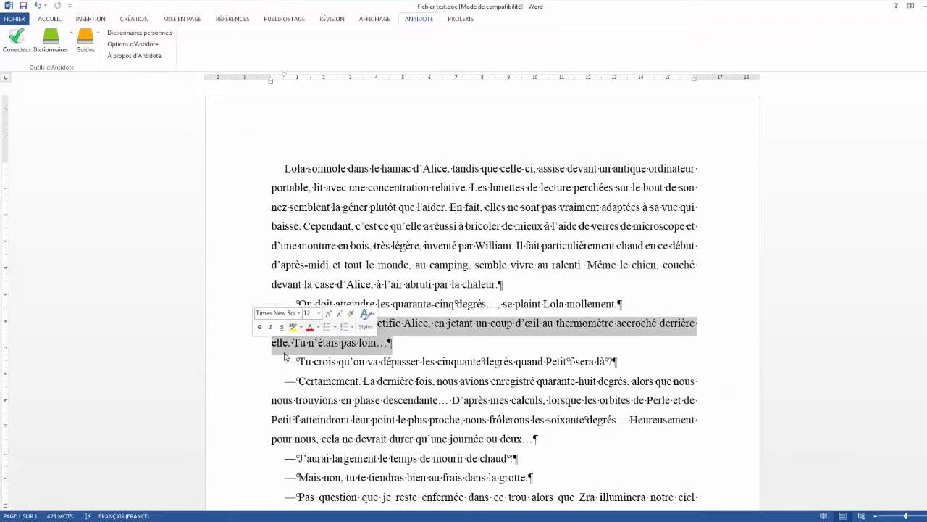
left_click(625, 364)
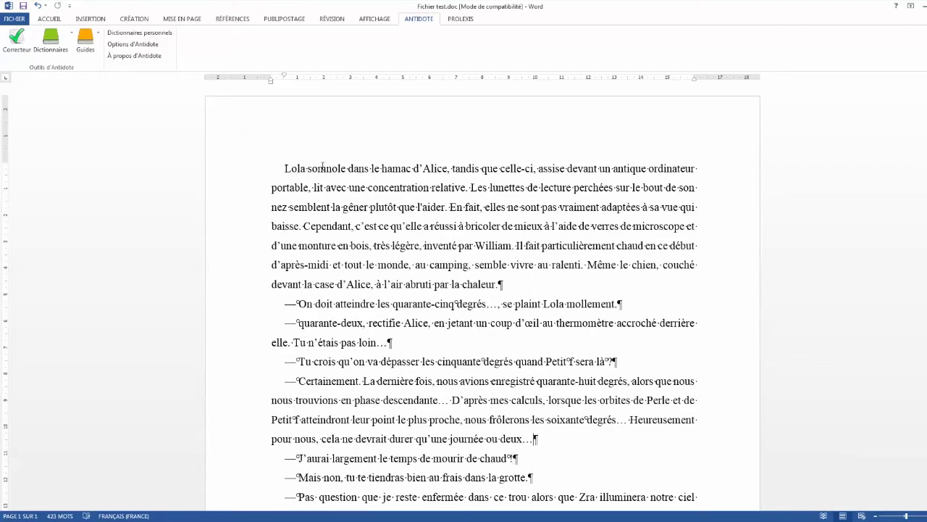
Rerun the Antidote corrector from the document's start and display the "Apostrophe courbe" detection among the typography results
left_click(293, 164)
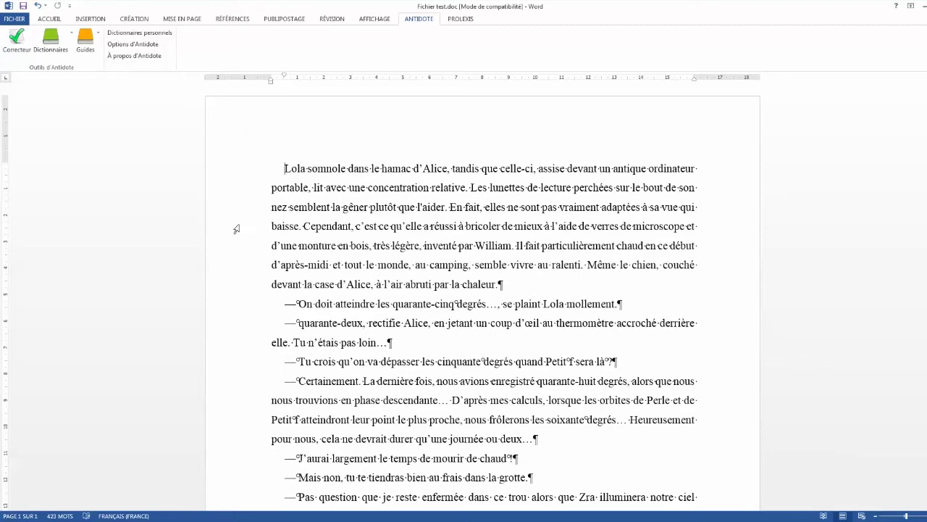
left_click(16, 45)
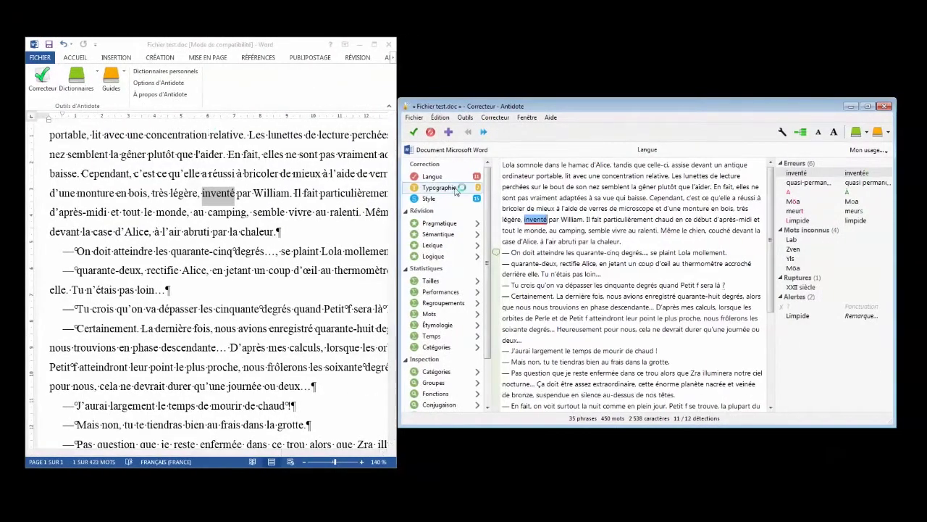
left_click(452, 188)
left_click(816, 174)
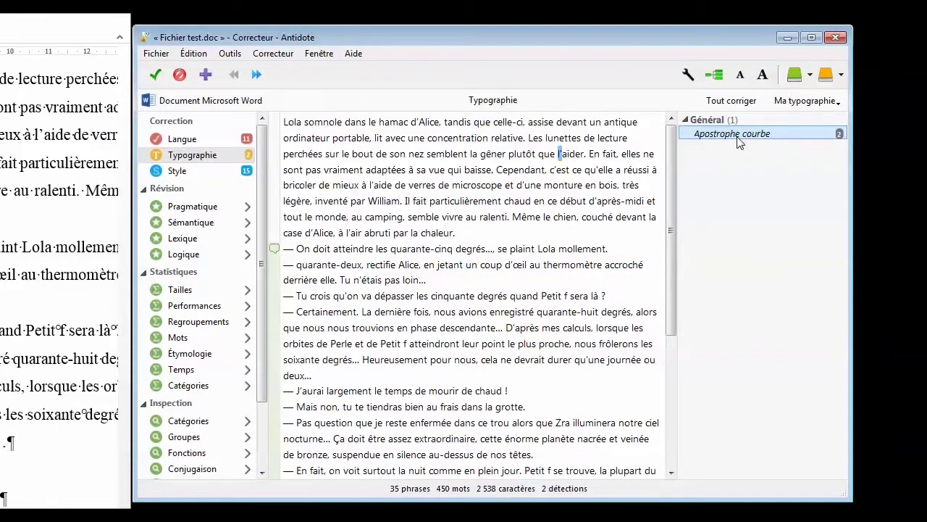
Correct all the "Apostrophe courbe" cases together and close the Antidote corrector
right_click(738, 142)
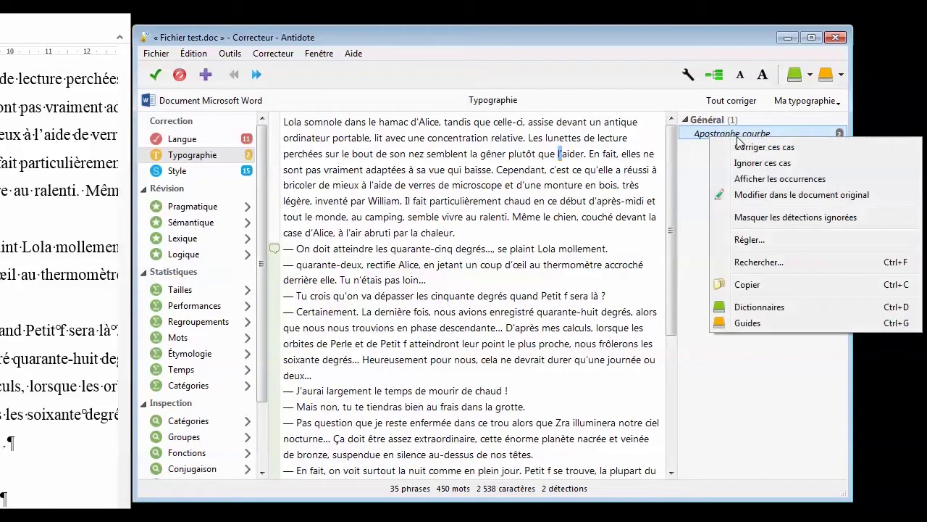
left_click(766, 154)
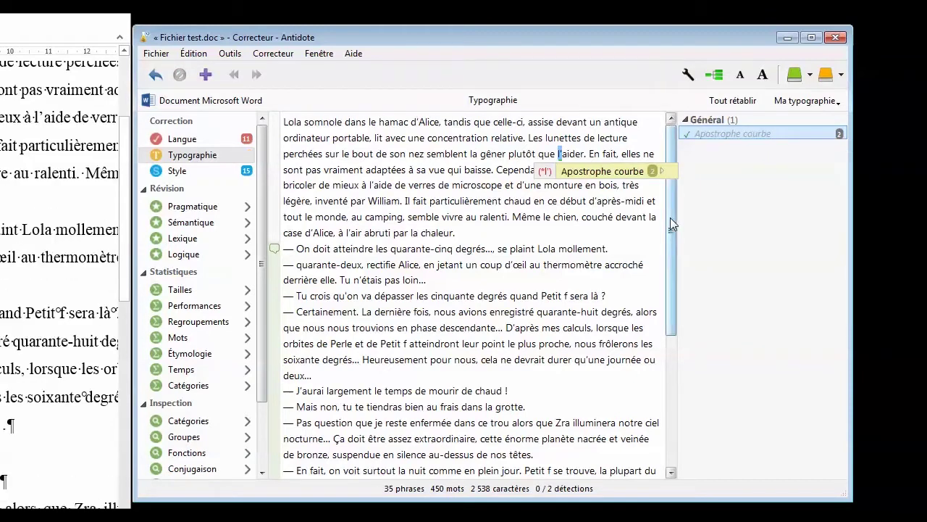
left_click(521, 248)
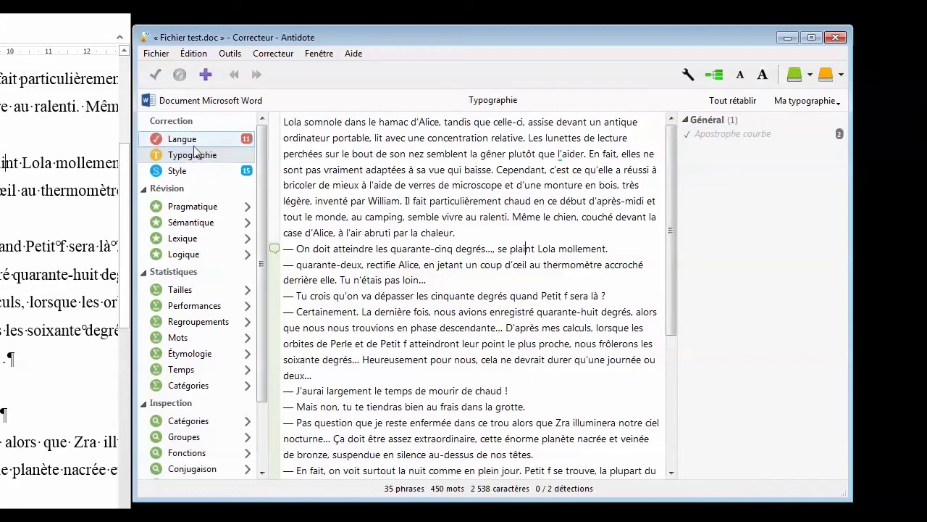
left_click(835, 37)
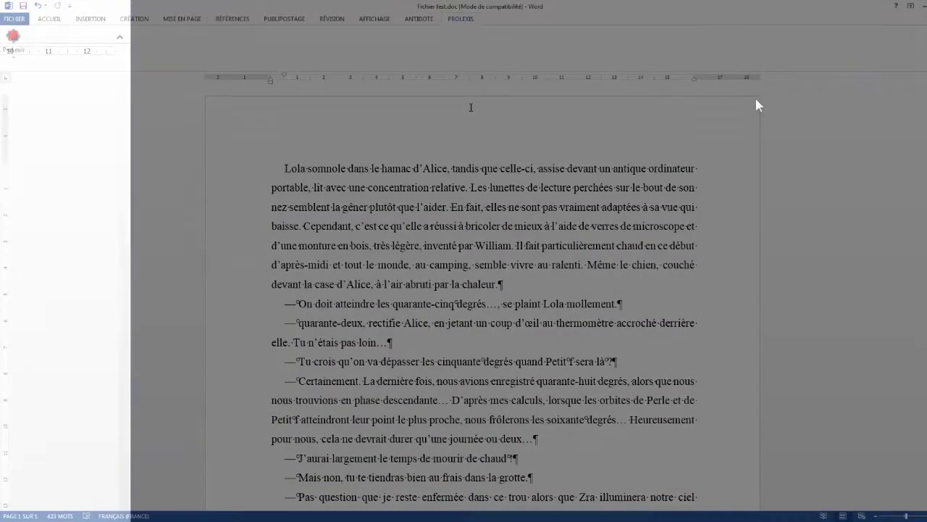
Run the ProLexis French spelling analysis on the whole text and have the correction assistant learn the frequent words "Lola" and "Zra"
left_click(280, 168)
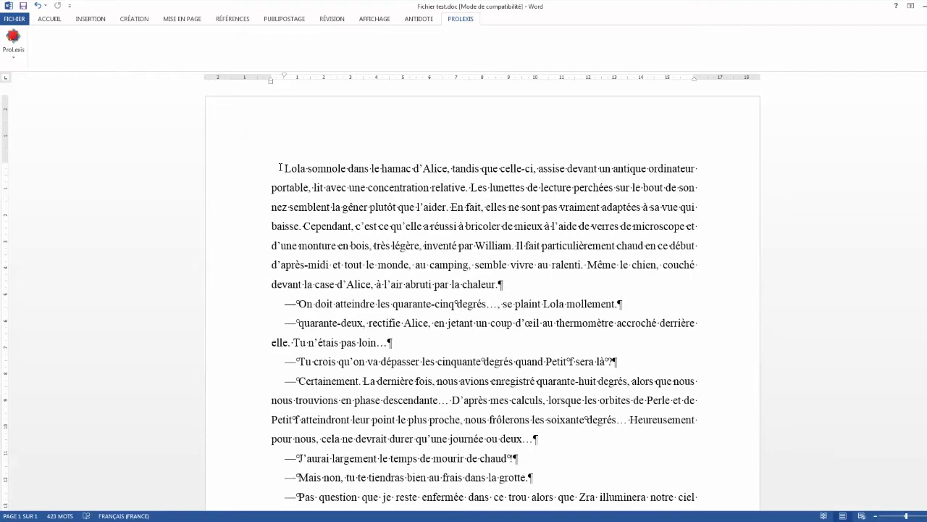
left_click(14, 45)
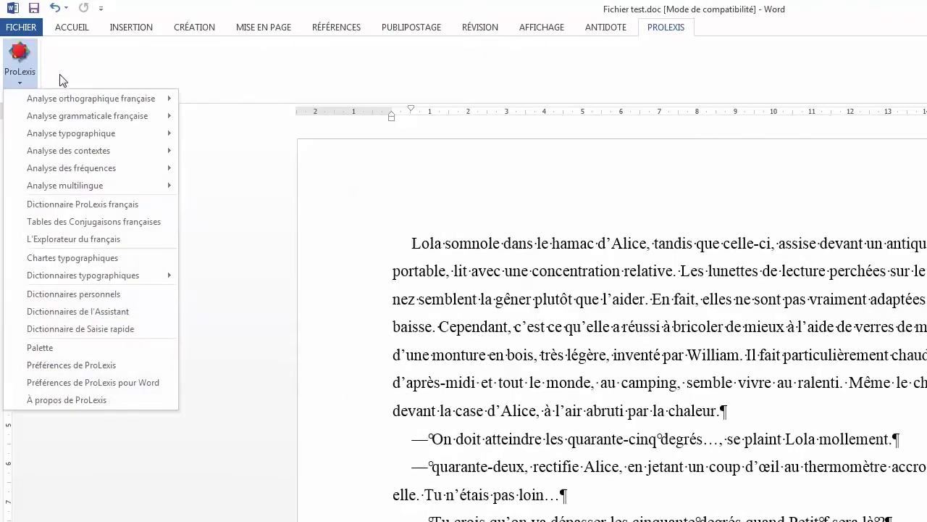
mouse_move(134, 98)
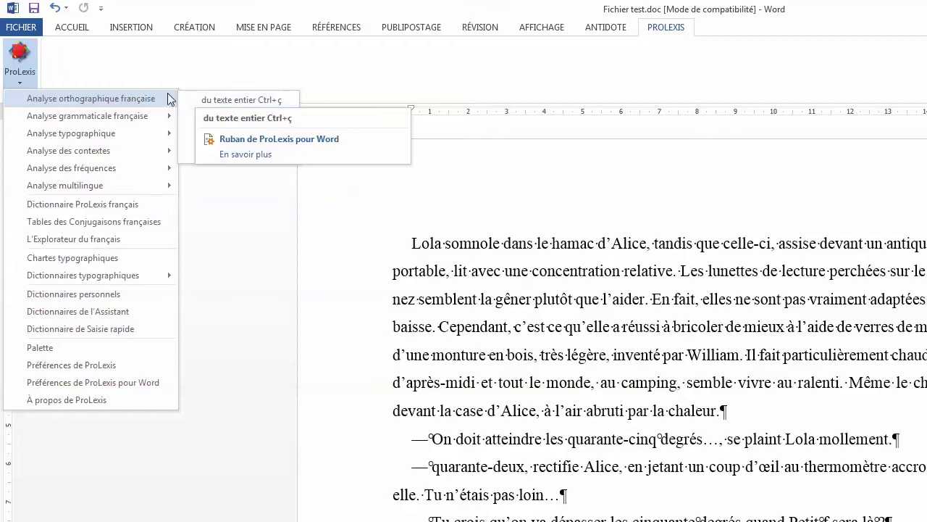
mouse_move(121, 114)
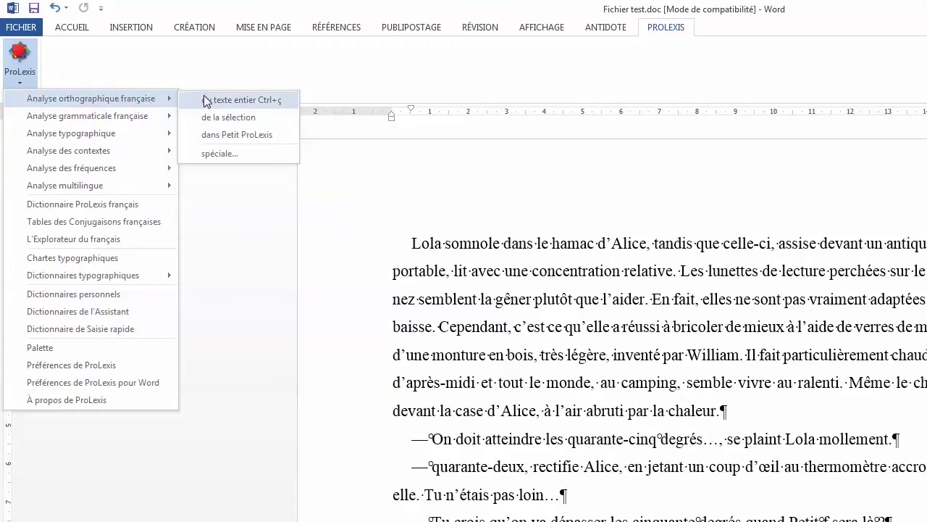
left_click(207, 100)
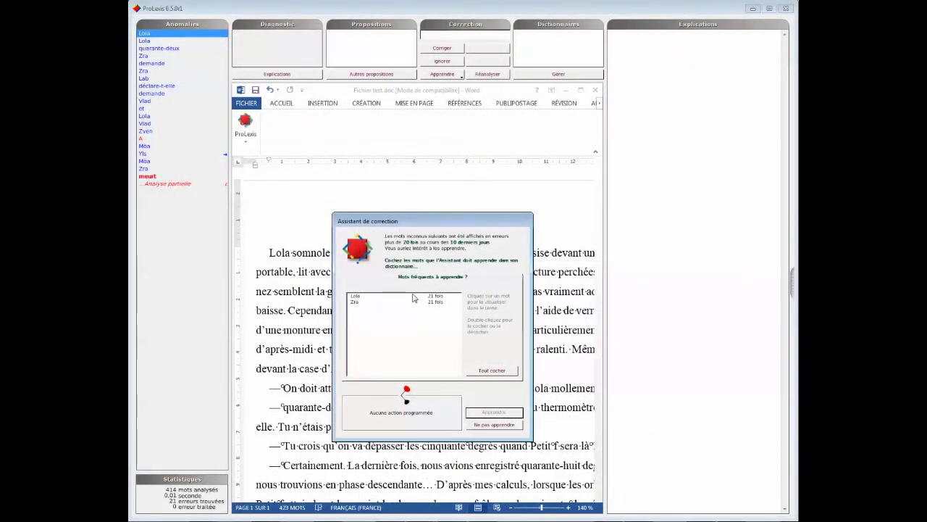
left_click(487, 374)
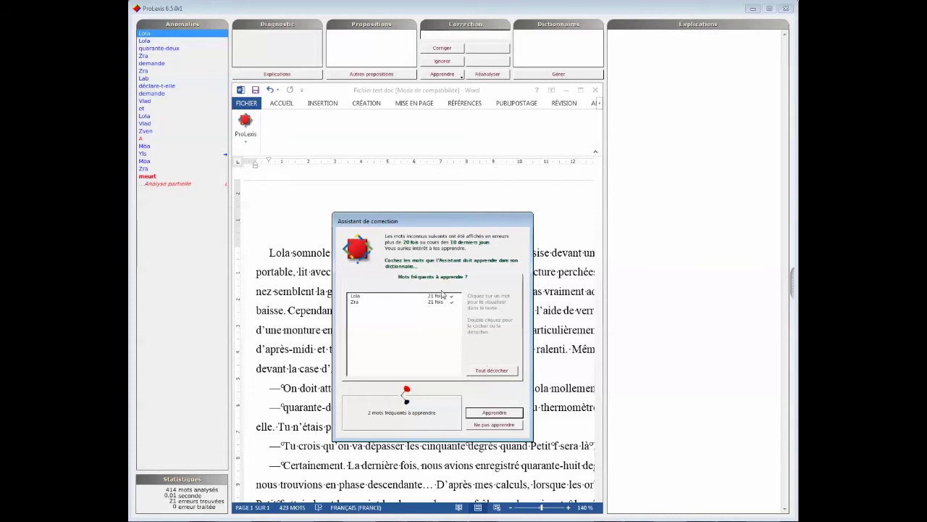
left_click(494, 413)
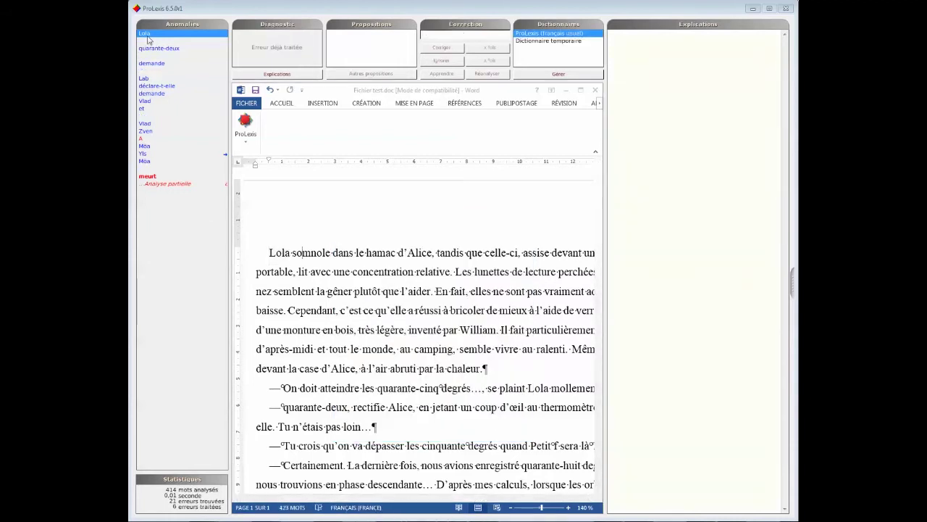
Correct the sentence-opening "quarante-deux" to "Quarante-deux"
mouse_move(147, 86)
left_click(171, 50)
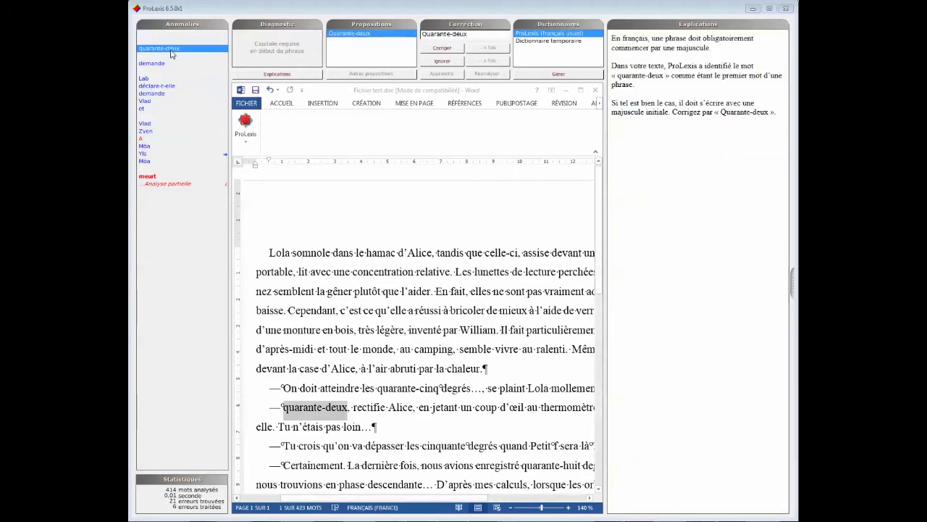
left_click(439, 50)
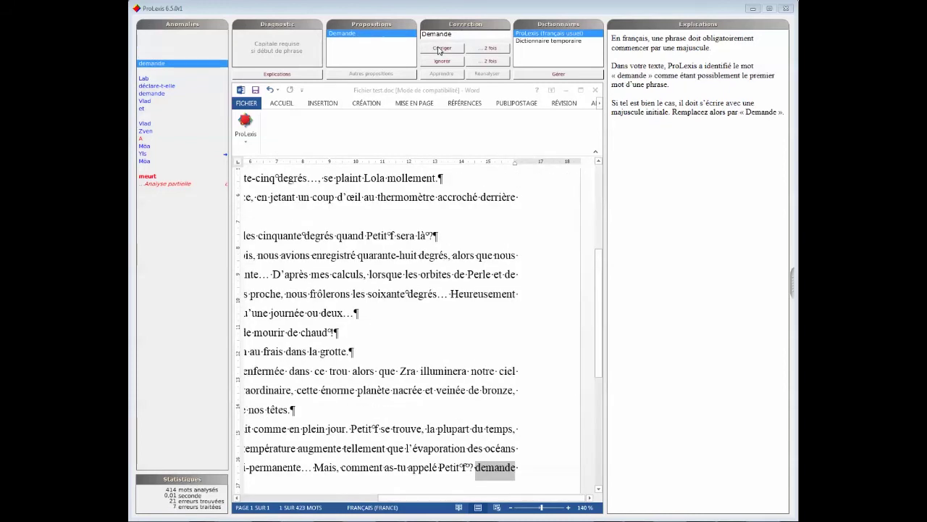
Highlight the "Mais, comment as-tu appelé" question before "demande" and ignore both occurrences of the "Demande" capital suggestion
scroll(532, 304, "down", 2)
scroll(531, 319, "down", 2)
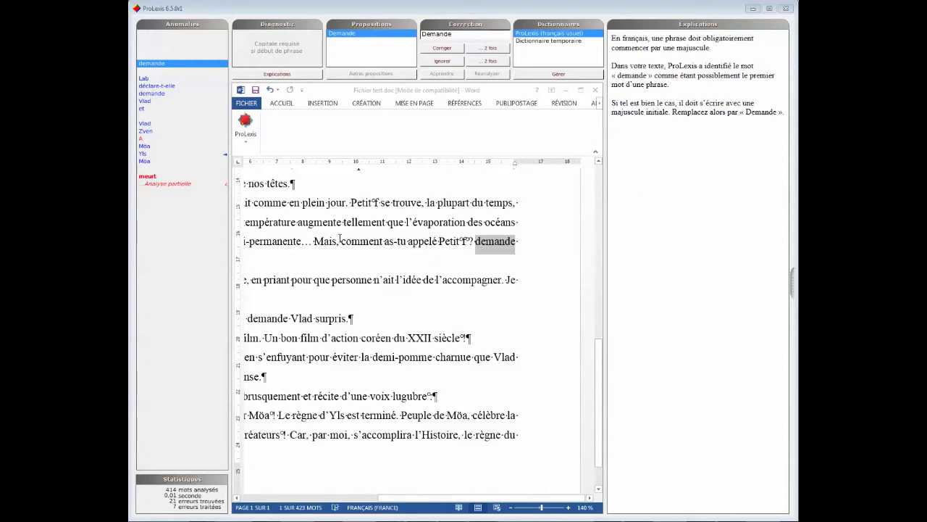
left_click_drag(316, 242, 474, 242)
mouse_move(455, 497)
left_mouse_down()
mouse_move(318, 496)
mouse_move(441, 498)
left_mouse_up()
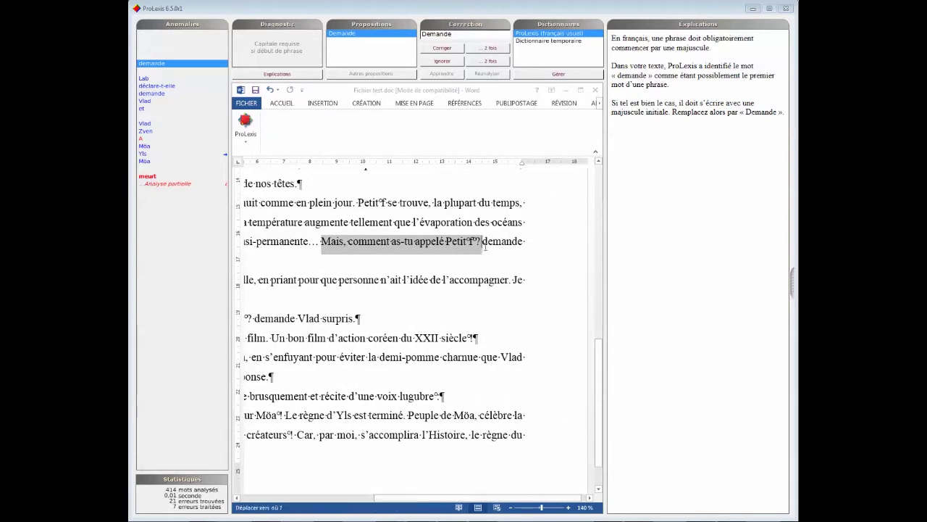
left_click(484, 242)
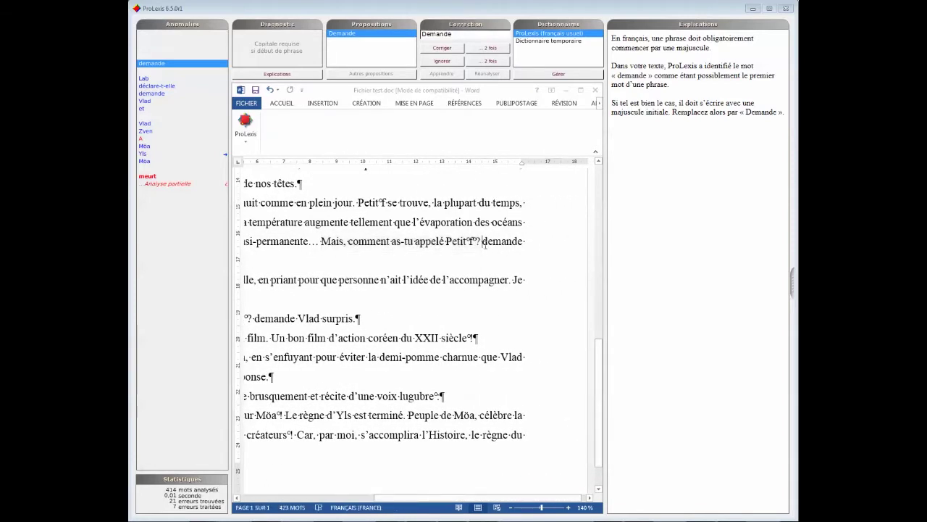
left_click(486, 63)
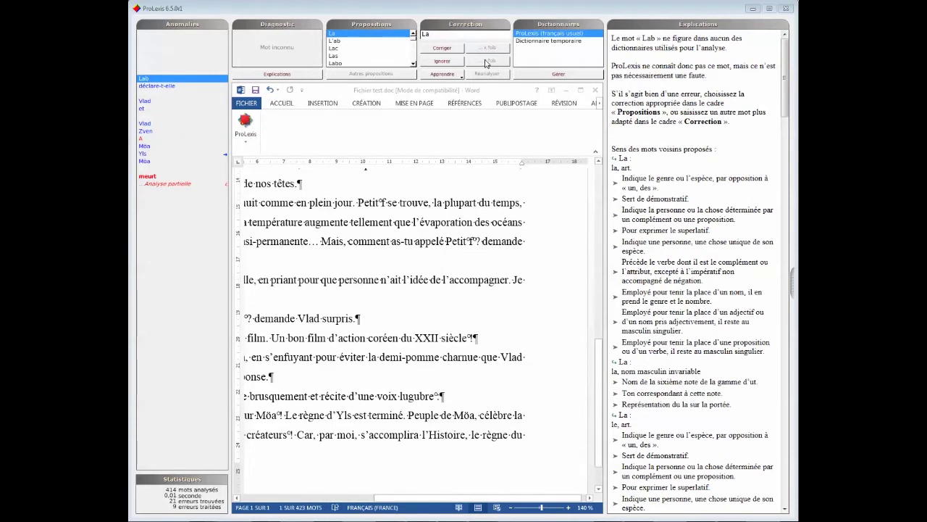
Add "Lab" to the temporary dictionary and ignore the capital suggestion for "déclare-t-elle"
left_click_drag(386, 498, 273, 495)
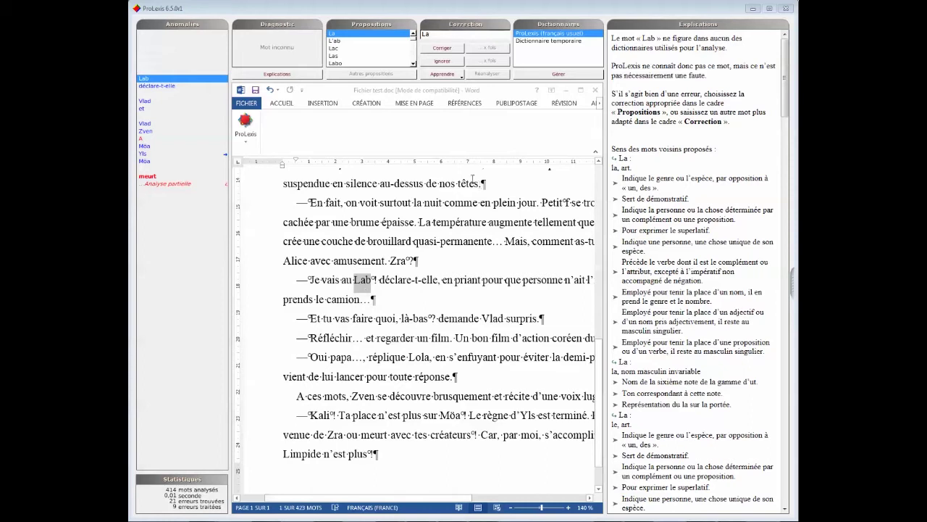
left_click(449, 75)
left_click(446, 88)
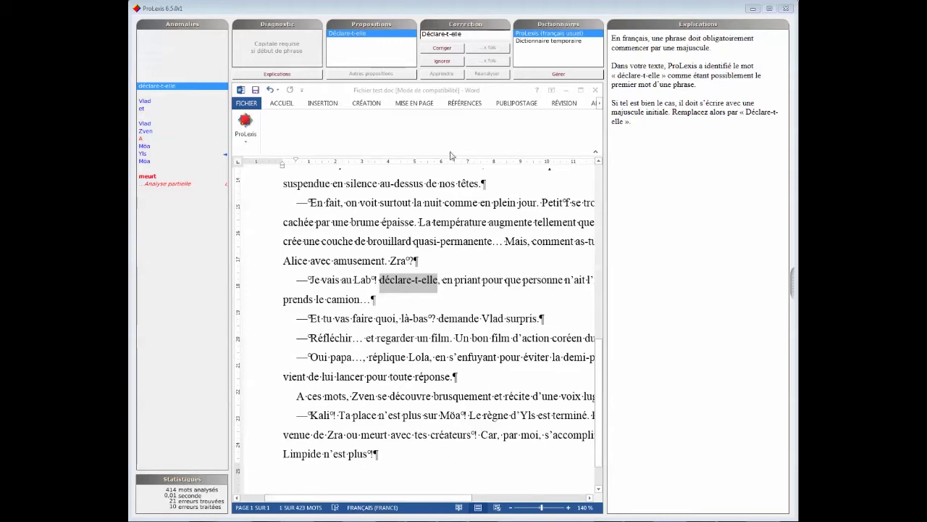
left_click(441, 61)
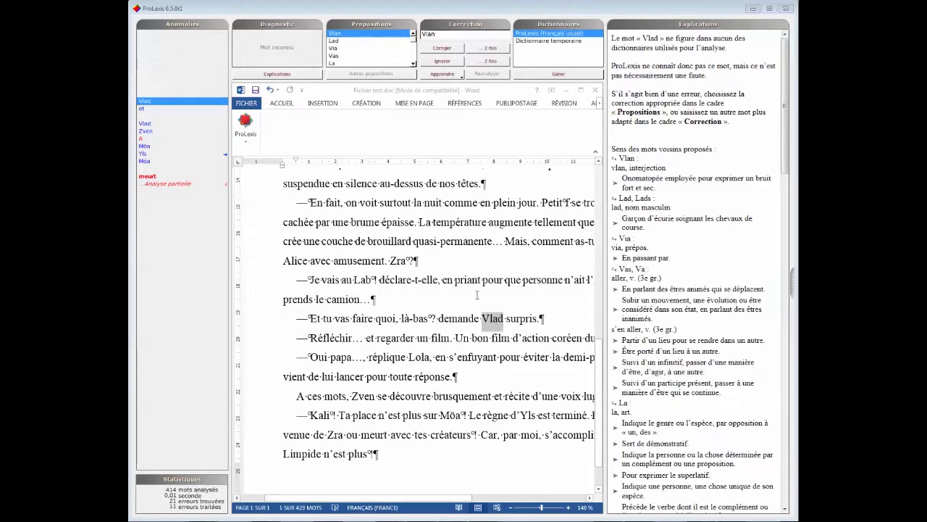
Add "Vlad" to the temporary dictionary and ignore the capital suggestion for "et" following the ellipsis after "Réfléchir"
left_click(449, 78)
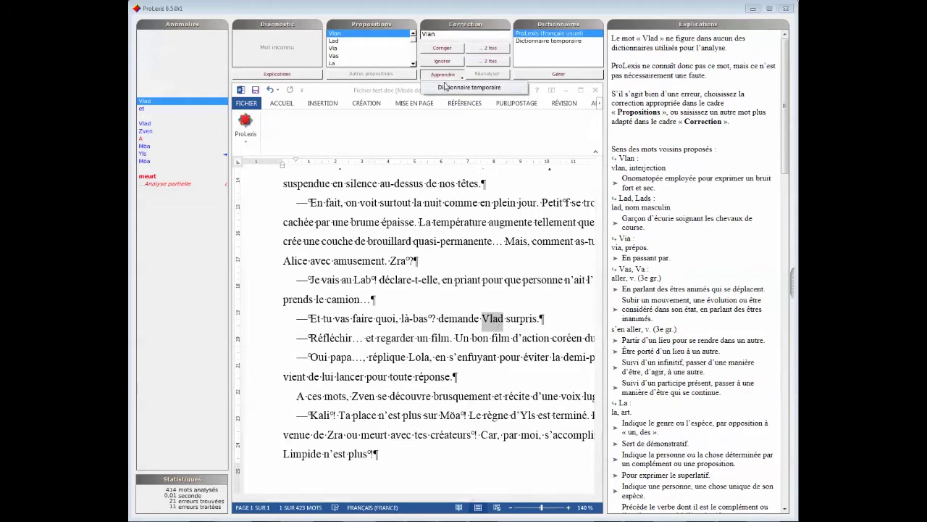
left_click(444, 88)
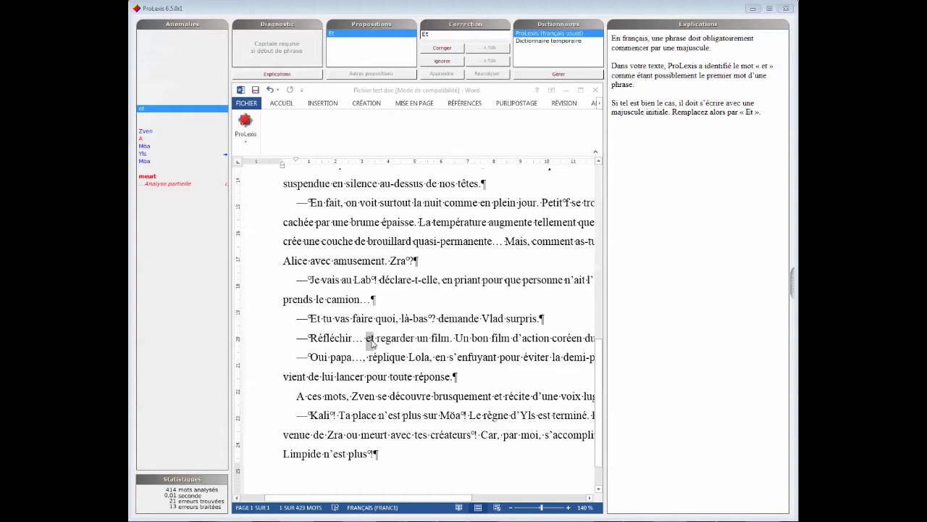
left_click_drag(352, 337, 365, 338)
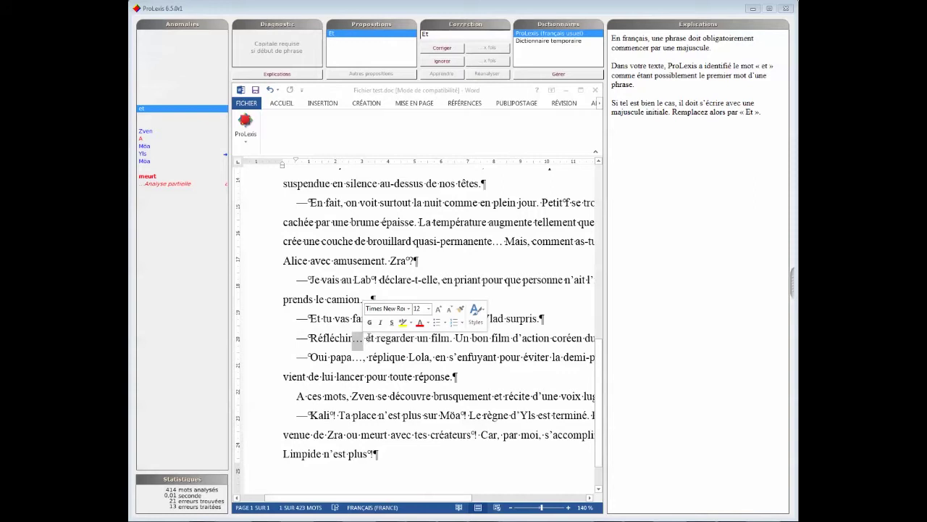
left_click(366, 338)
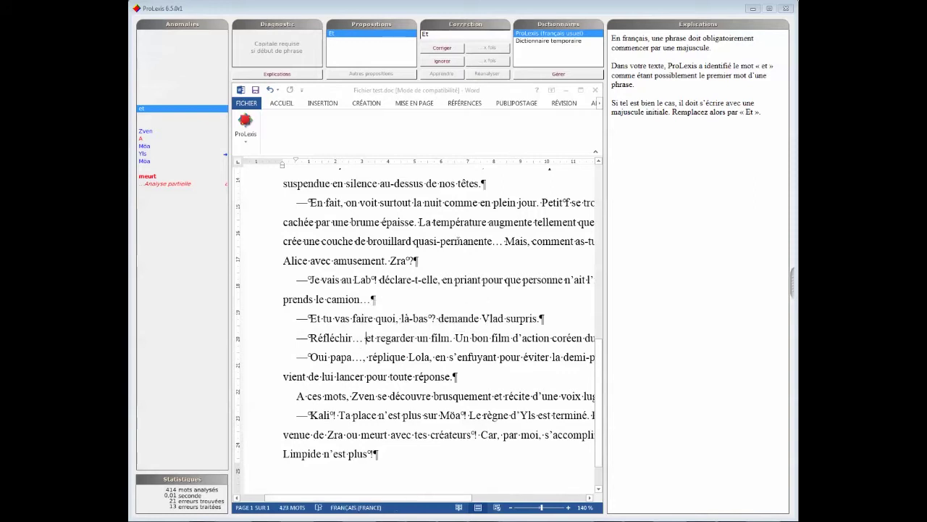
left_click(443, 63)
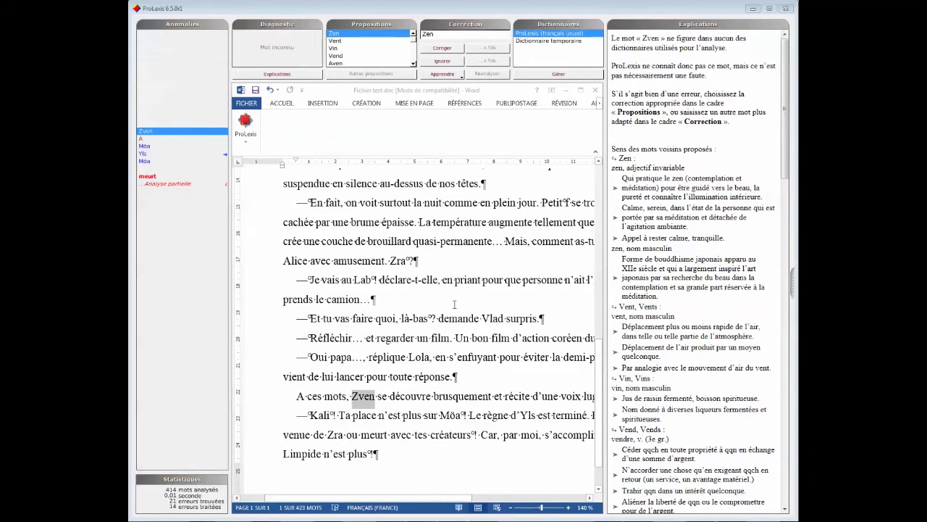
Add "Zven" to the temporary dictionary and correct the unaccented "A" to "À" in "A ces mots"
left_click(449, 77)
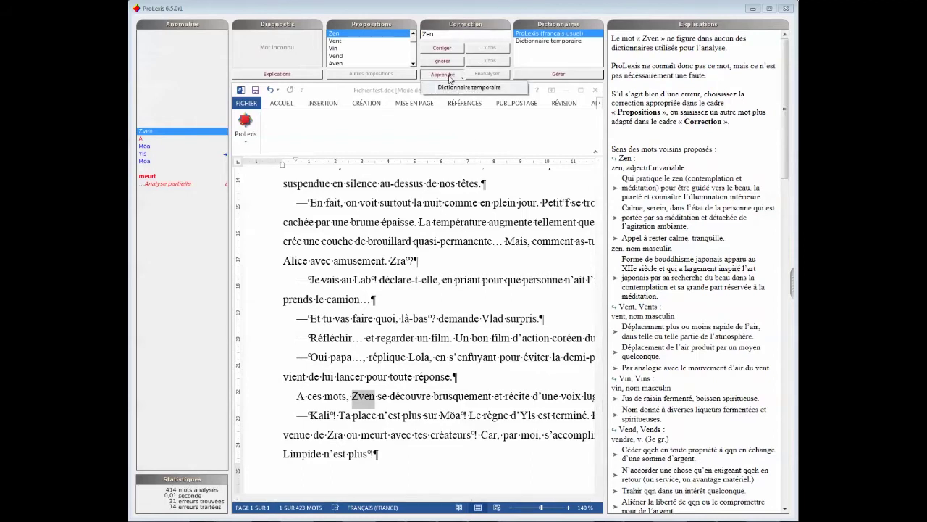
left_click(447, 87)
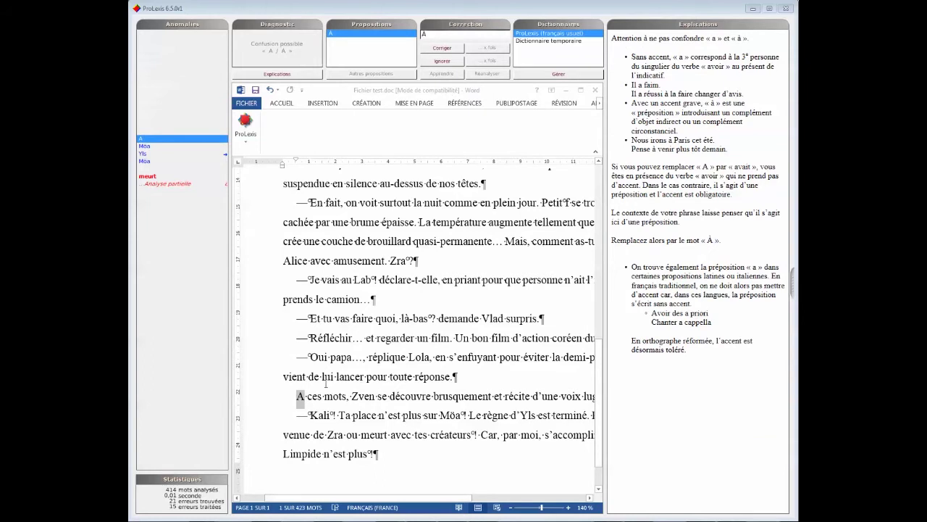
scroll(331, 373, "down", 1)
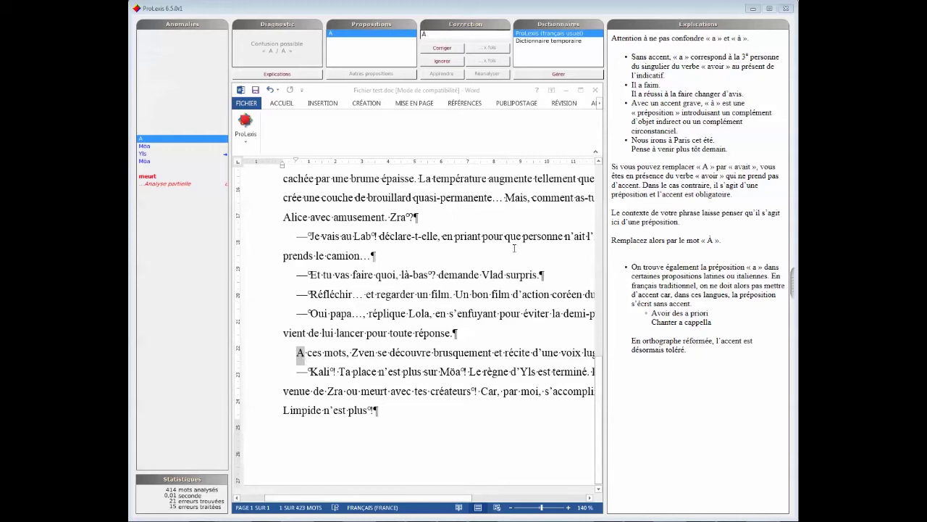
left_click_drag(643, 185, 734, 196)
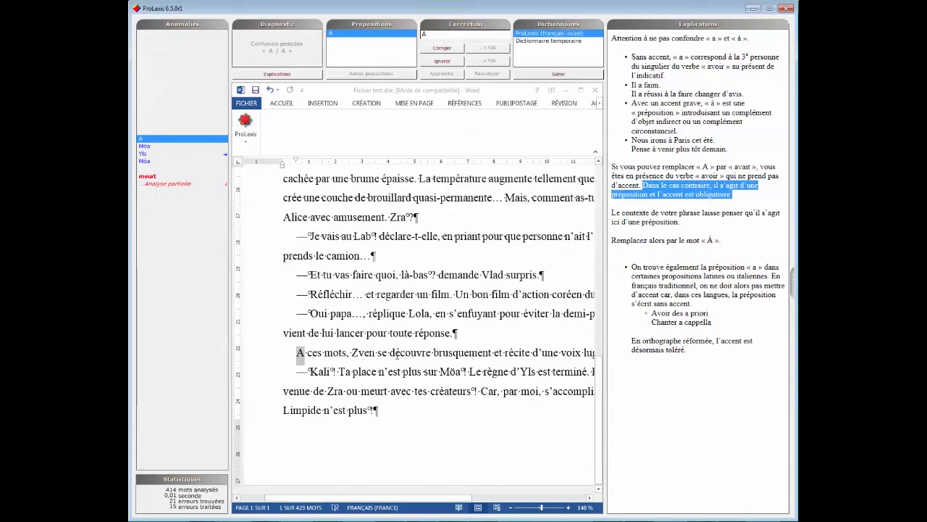
left_click(396, 365)
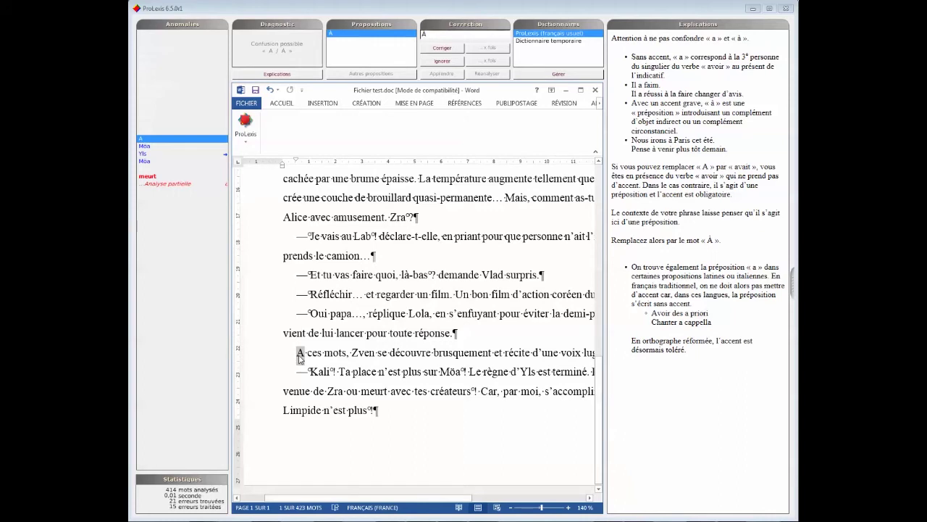
left_click(442, 48)
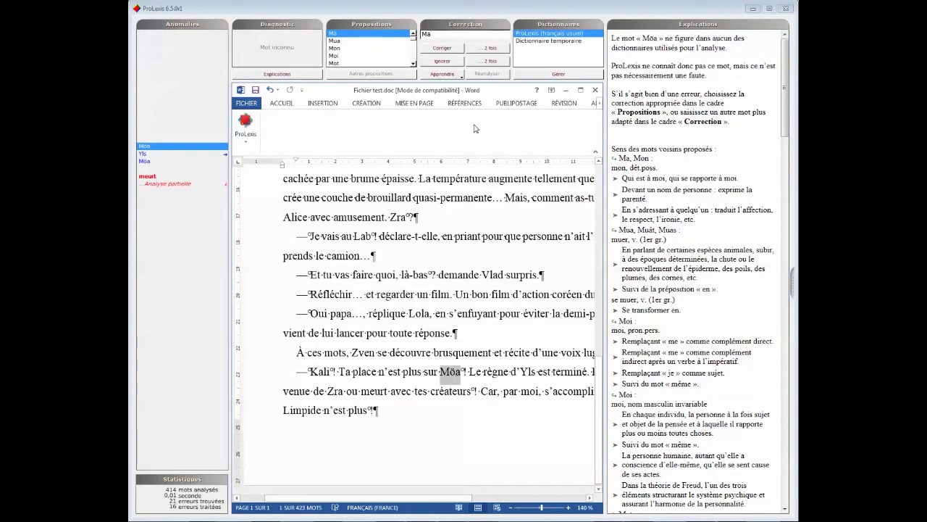
Add "Möa", "Yls" and the flagged elision "d'Yls" to the temporary dictionary
left_click(455, 75)
left_click(457, 88)
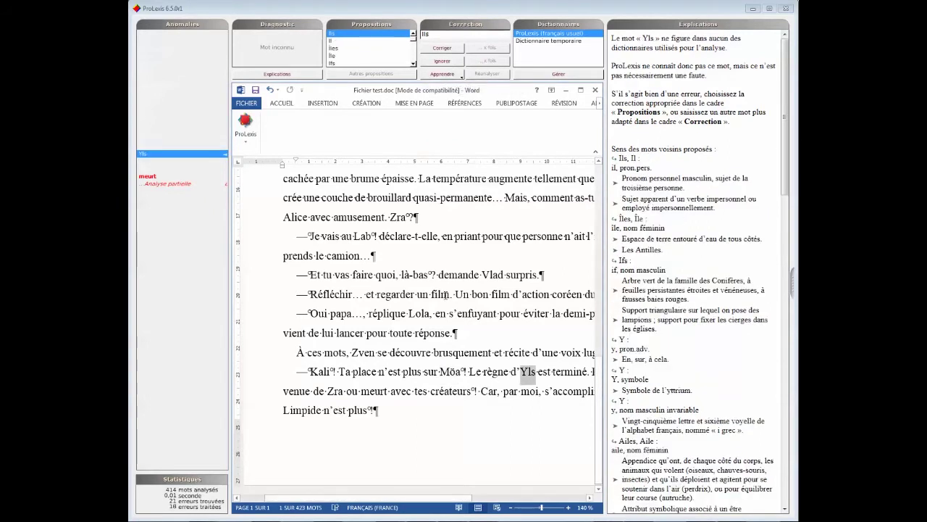
left_click(448, 76)
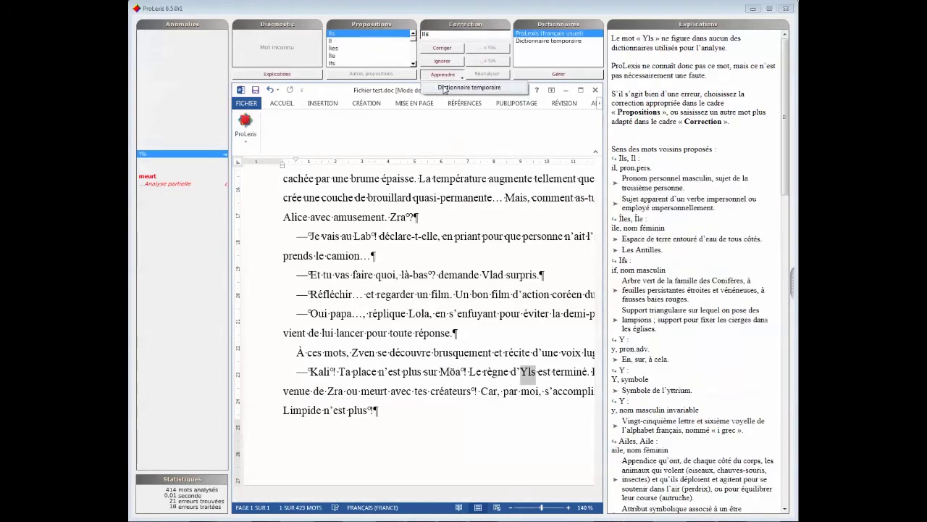
left_click(444, 88)
left_click(444, 76)
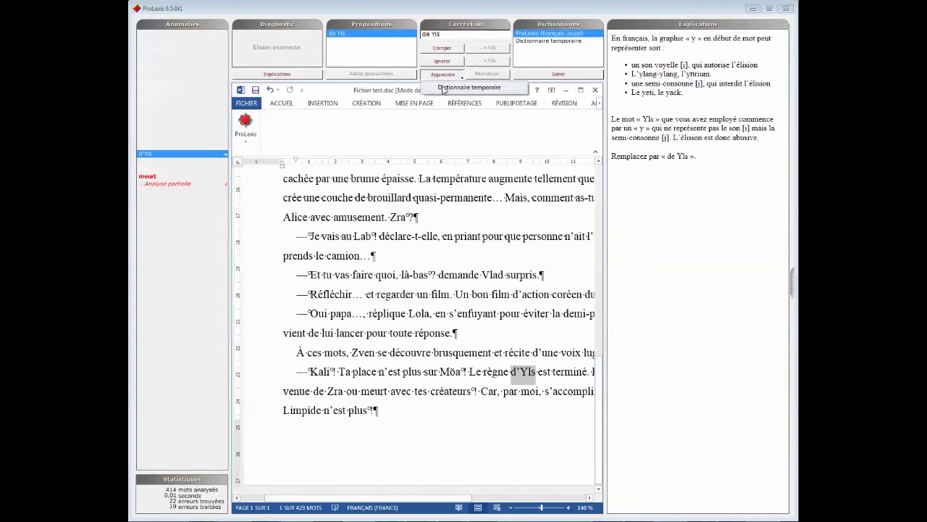
left_click(444, 88)
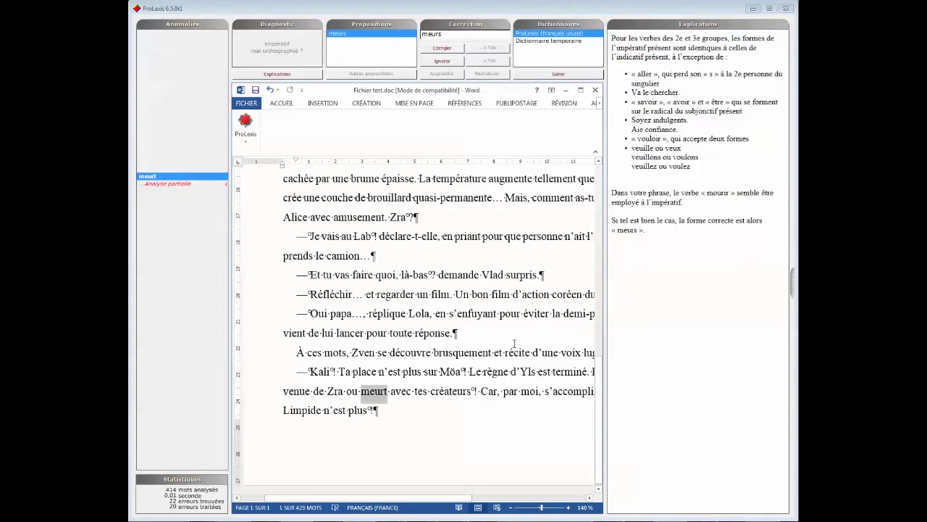
Recheck the corrected "À", replace "meurt" with "meurs" and ignore the partial-analysis alert on the sentence starting with "Car"
mouse_move(377, 498)
left_mouse_down()
mouse_move(442, 501)
mouse_move(372, 502)
left_mouse_up()
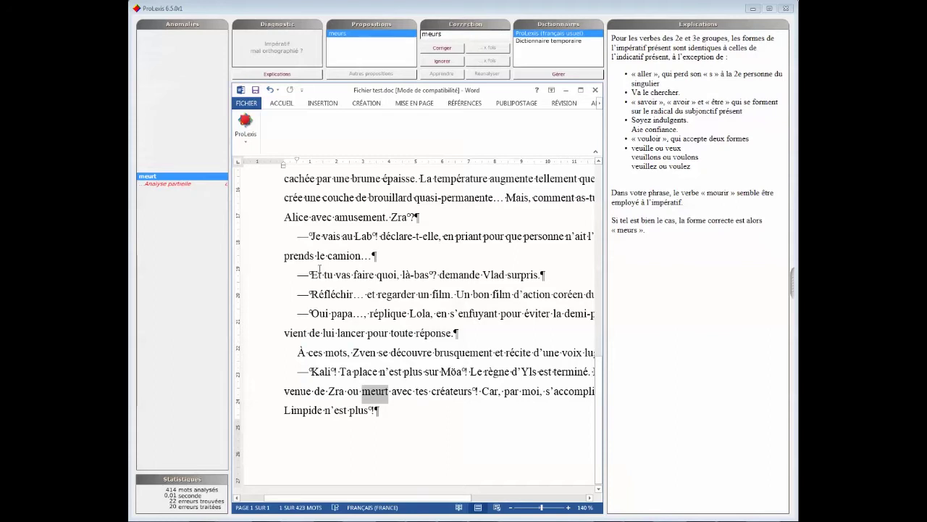
left_click(171, 139)
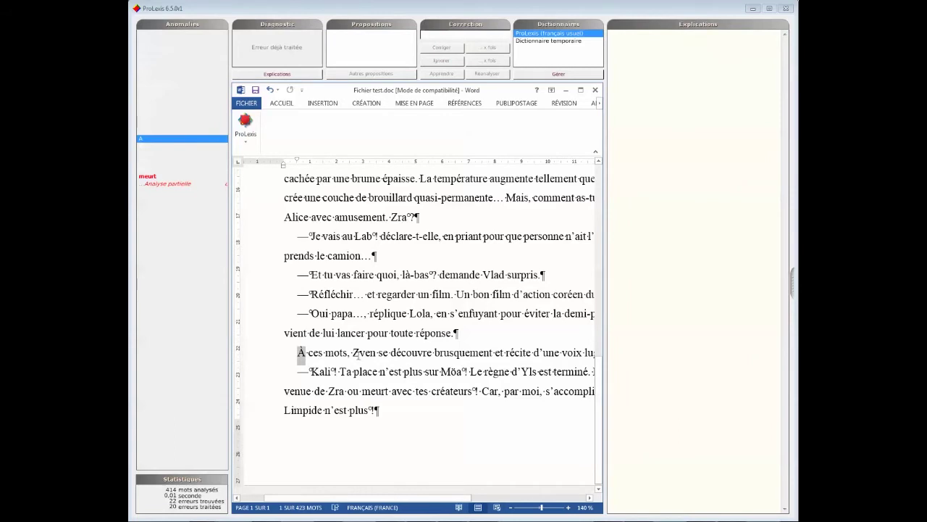
left_click(183, 177)
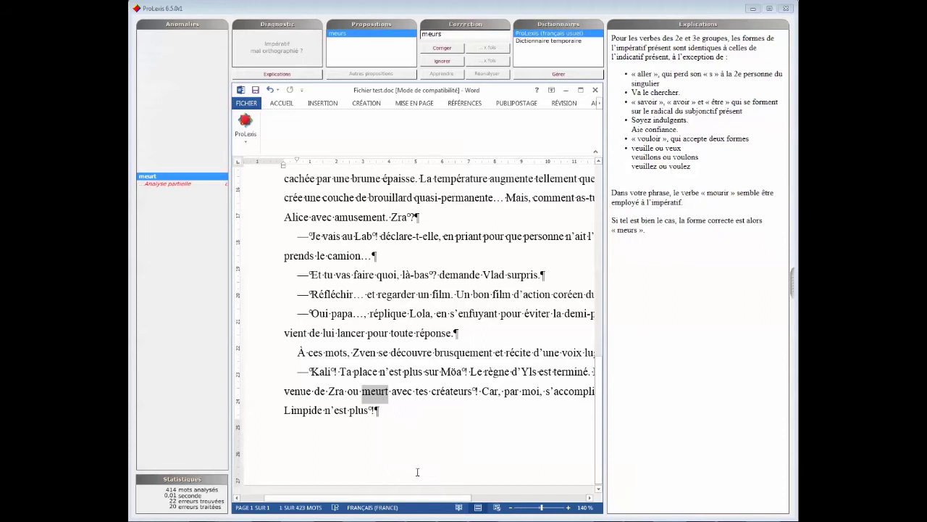
left_click(441, 49)
left_click(452, 63)
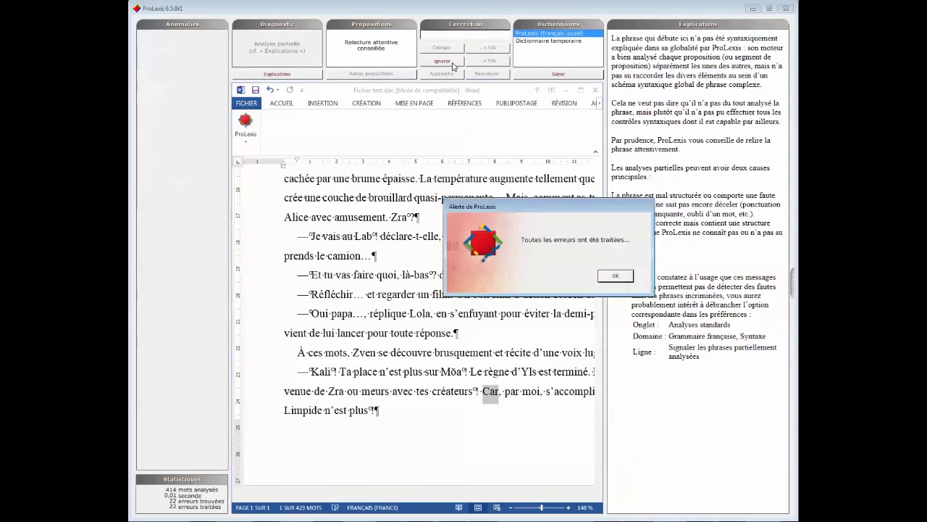
Dismiss the ProLexis completion alert, switch to Antidote, and correct "inventé" to "inventée" after consulting the Féminin explanation
left_click(608, 277)
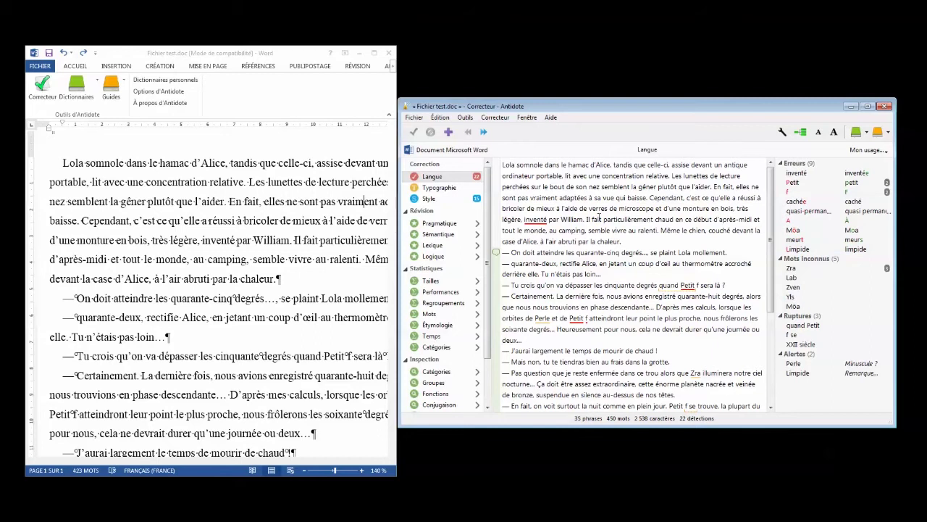
left_click(504, 166)
left_click(484, 133)
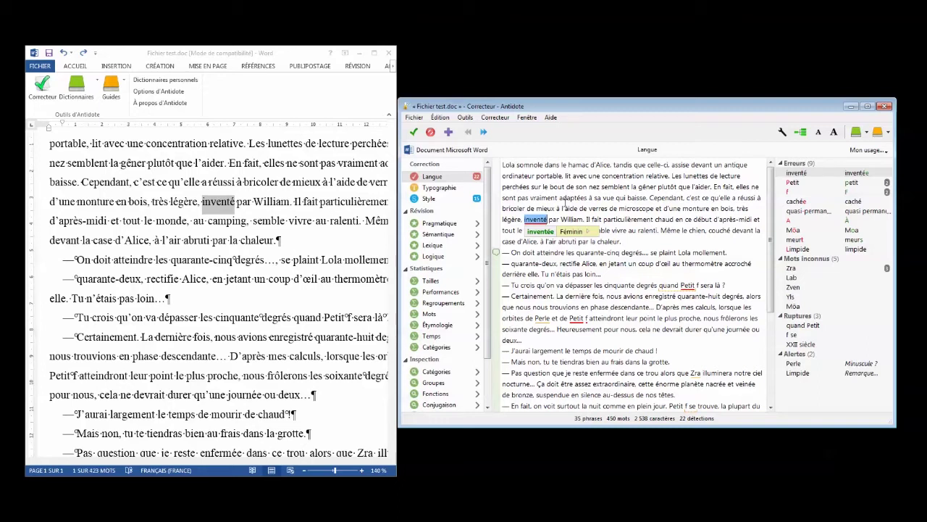
left_click(589, 232)
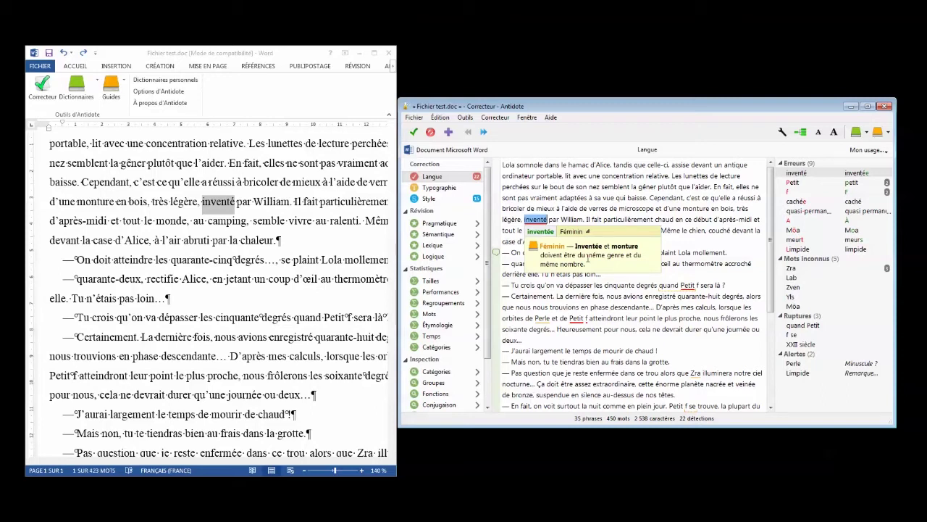
left_click(413, 133)
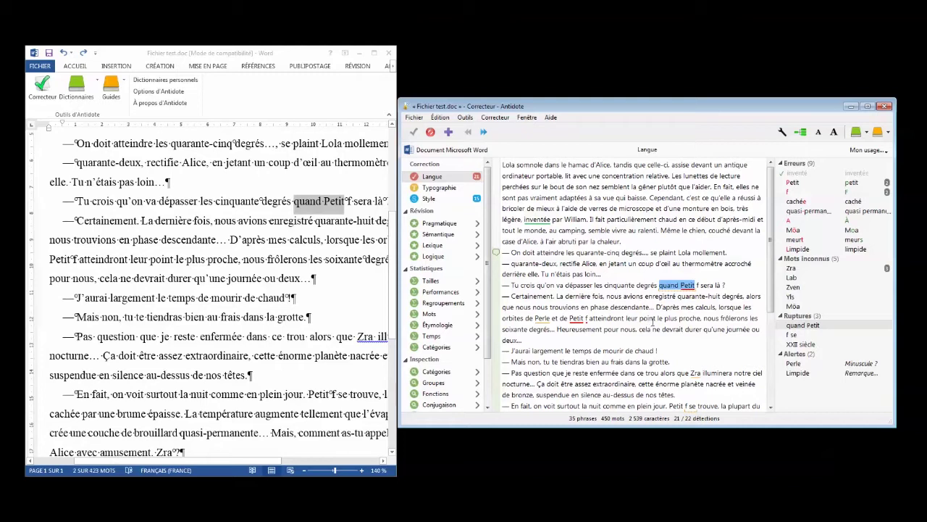
Inspect the flagged "Petit" and enter "Petit f" as a new word in the personal dictionary "Dictionnaire de test"
left_click(678, 297)
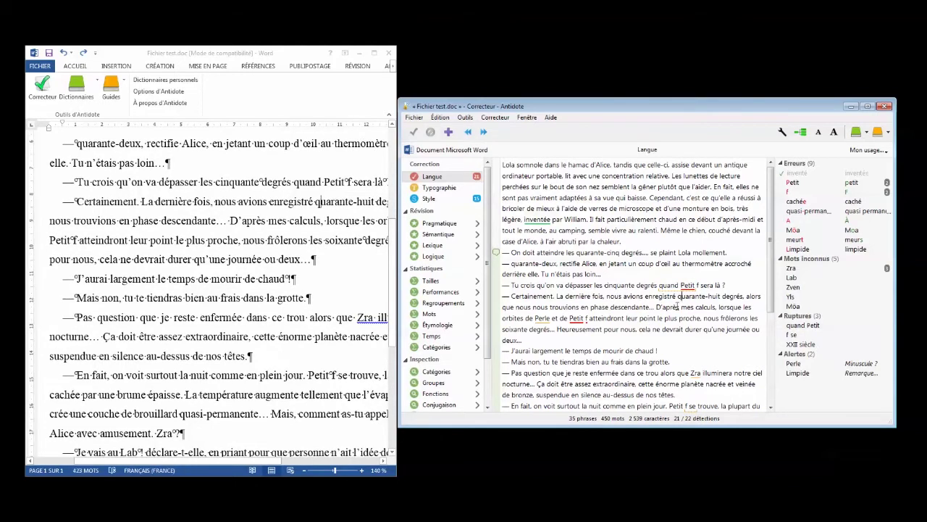
mouse_move(687, 287)
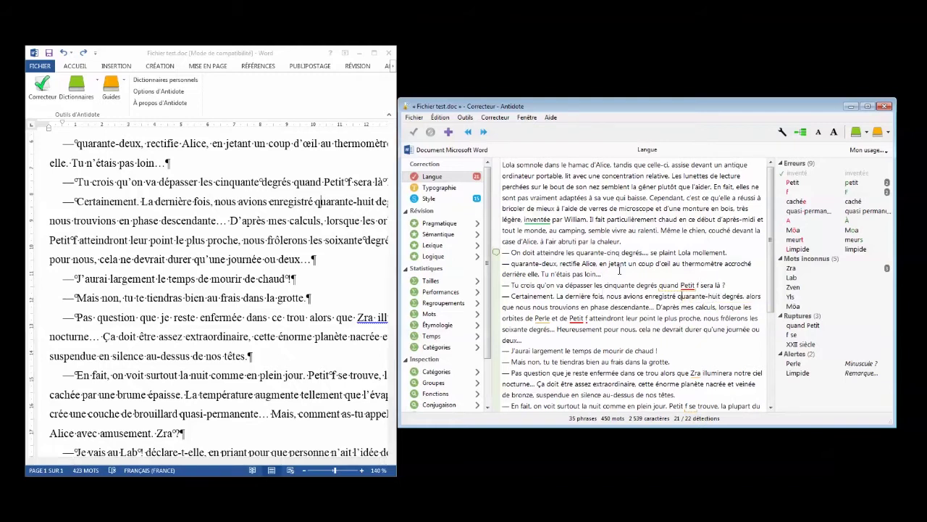
left_click(683, 287)
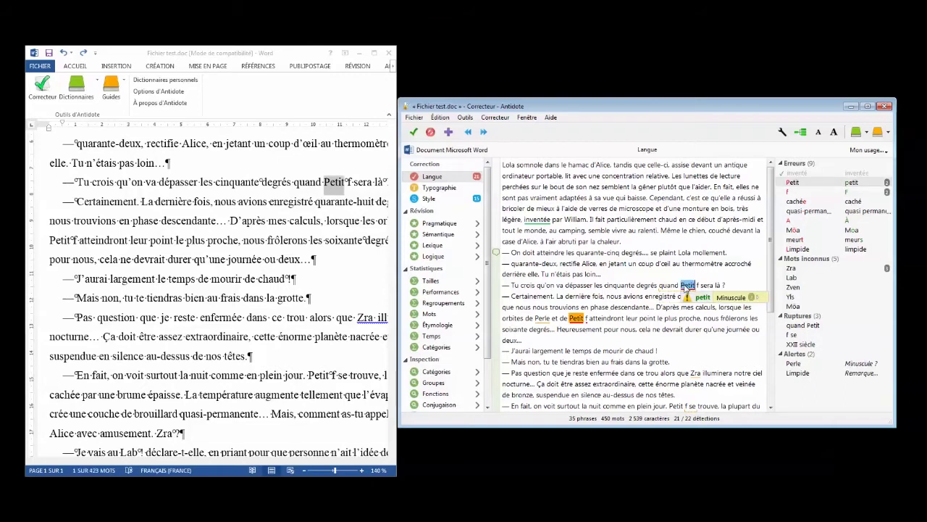
left_click(671, 295)
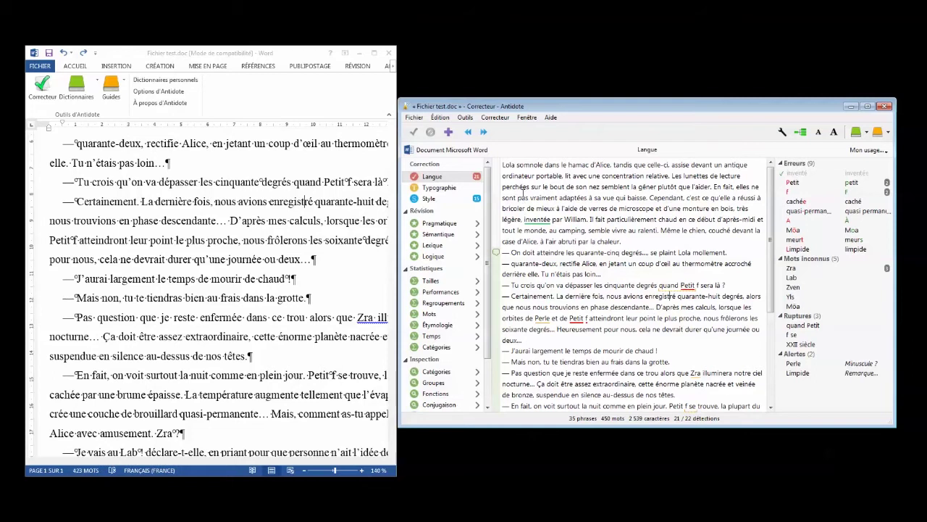
left_click(467, 117)
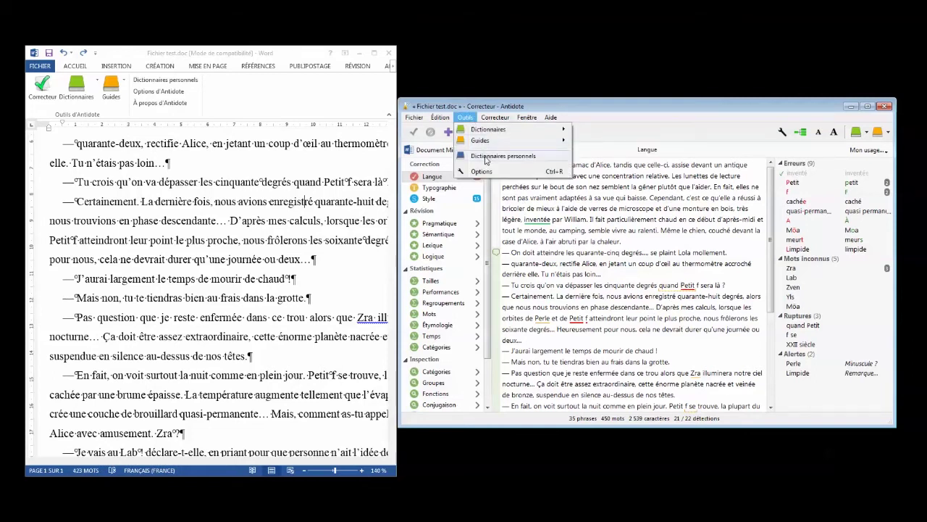
left_click(486, 158)
left_click(280, 424)
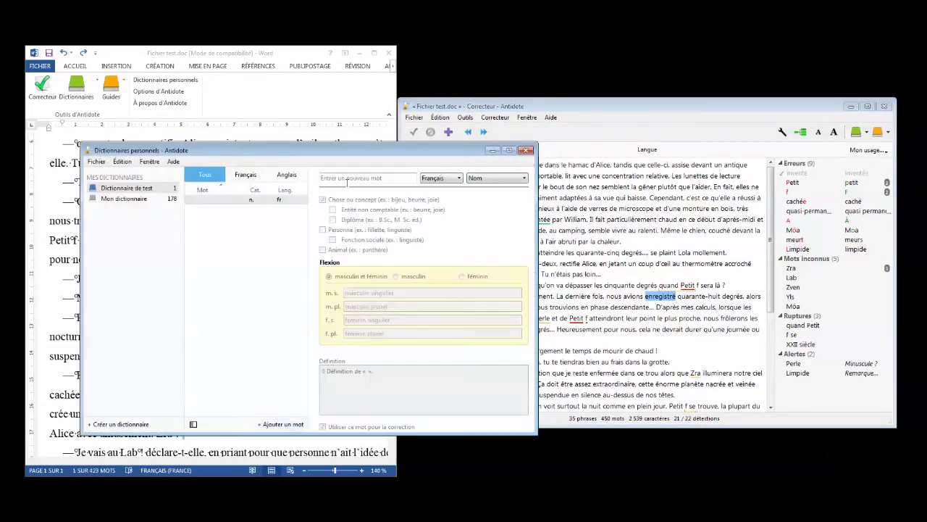
left_click(347, 179)
type("Petit f")
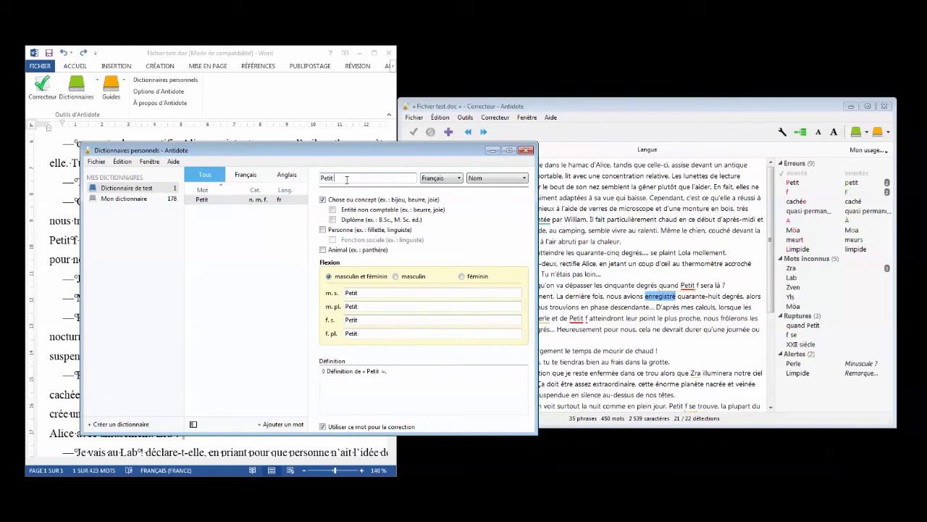
Classify "Petit f" as Nom propre, type Nom de lieu with the Astre specification, and close the personal dictionaries
left_click(497, 177)
left_click(493, 198)
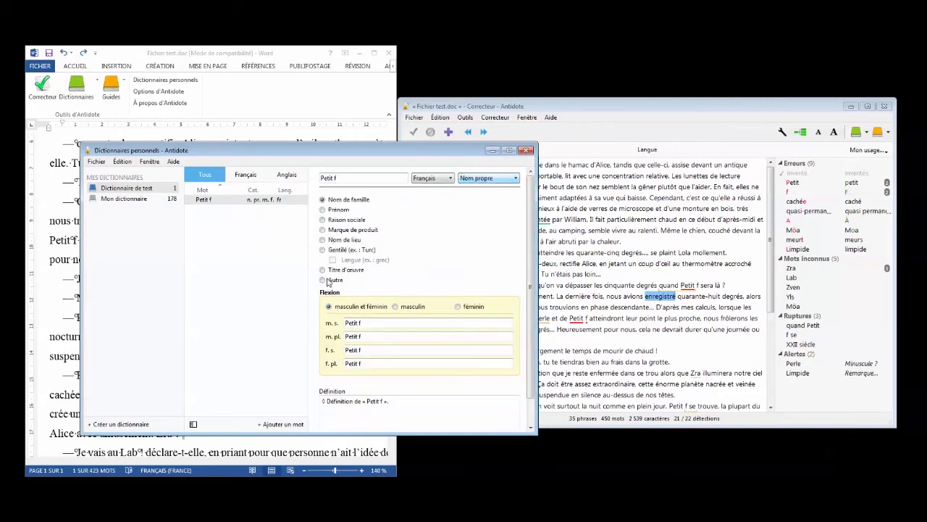
left_click(337, 239)
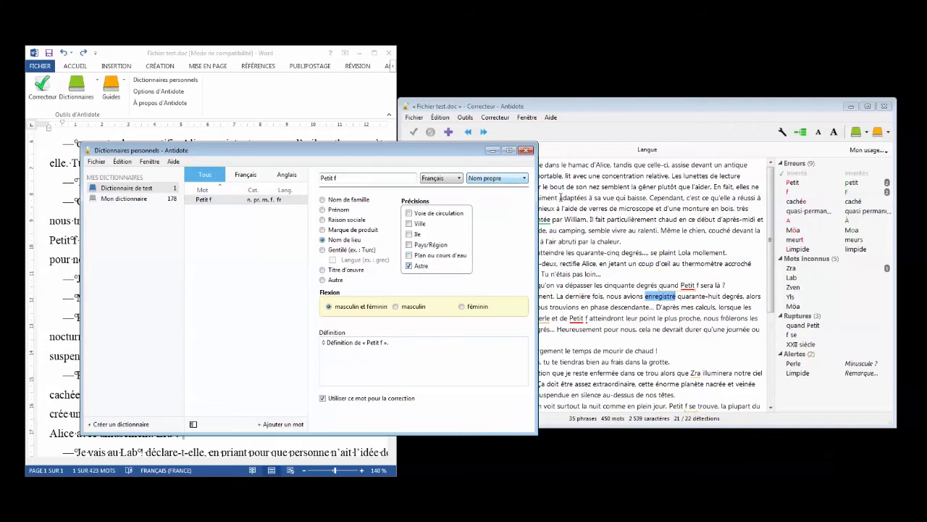
left_click(527, 150)
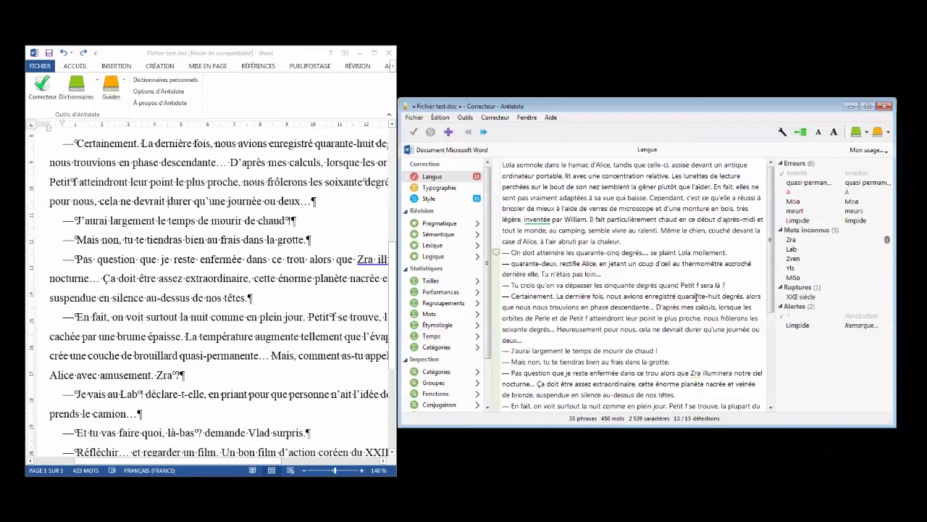
Add the unknown word "Zra" to "Dictionnaire de test" as a proper noun of type Nom de lieu
scroll(696, 297, "down", 1)
scroll(697, 297, "up", 1)
left_click(484, 132)
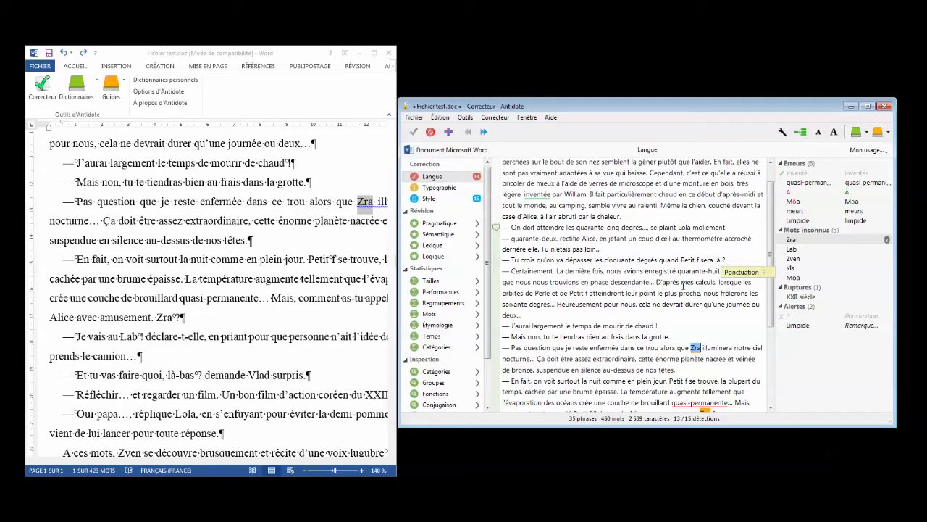
scroll(682, 284, "down", 1)
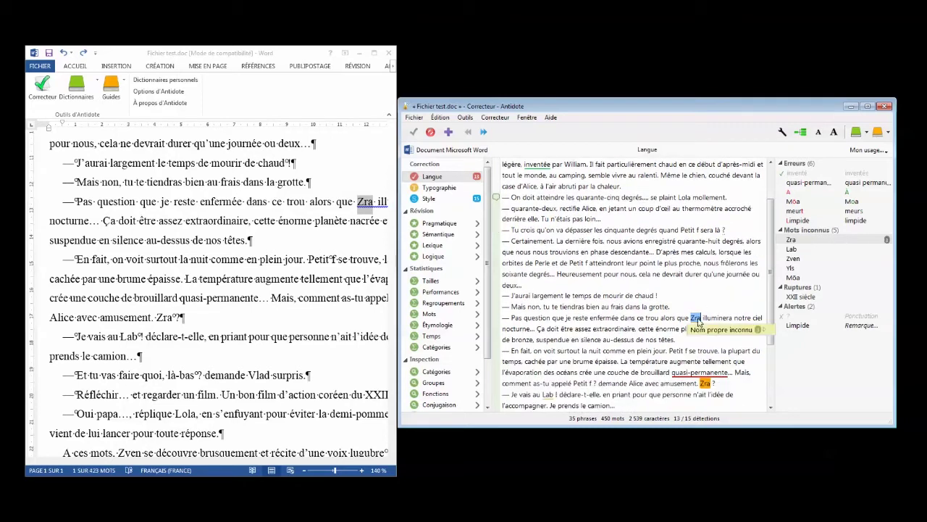
right_click(805, 244)
left_click(808, 260)
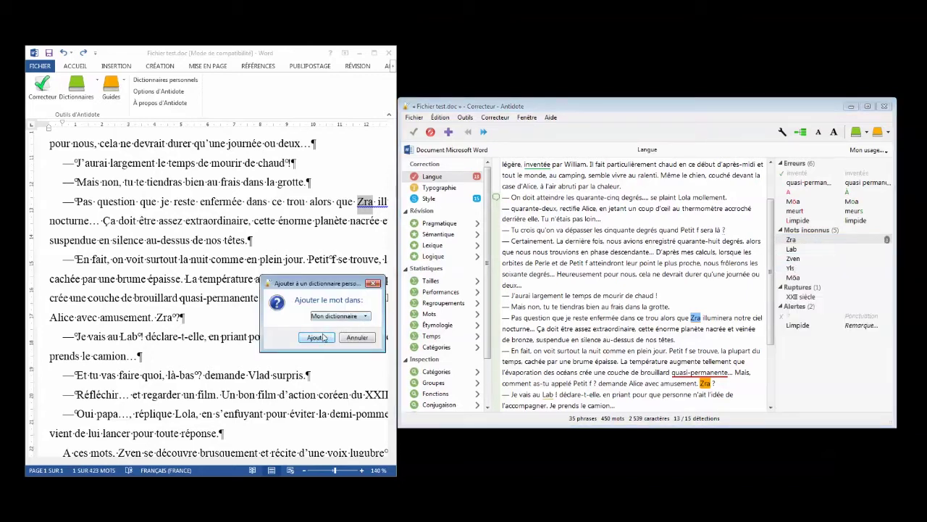
left_click(353, 316)
left_click(352, 335)
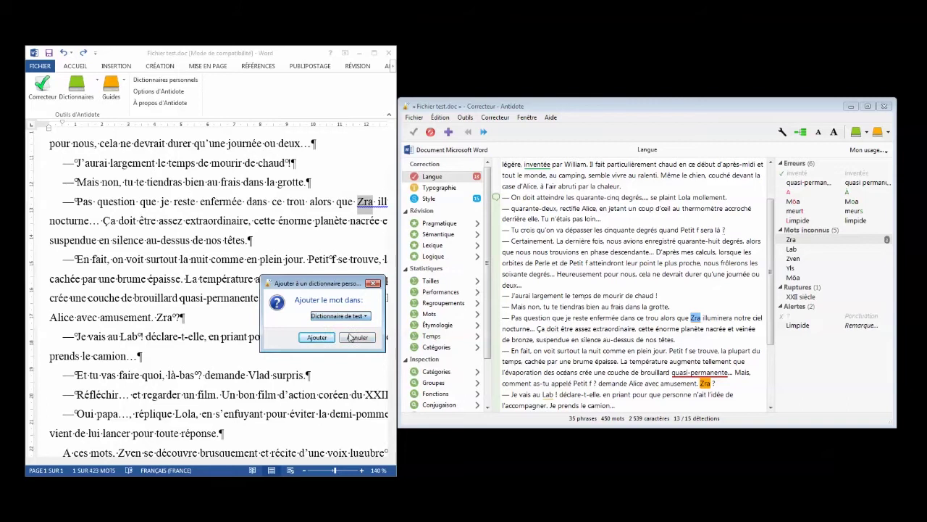
left_click(316, 338)
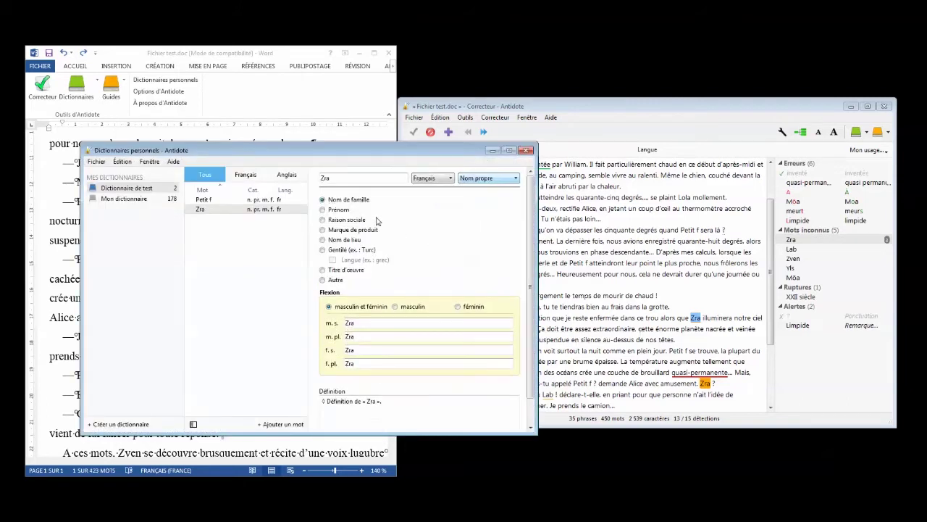
left_click(330, 241)
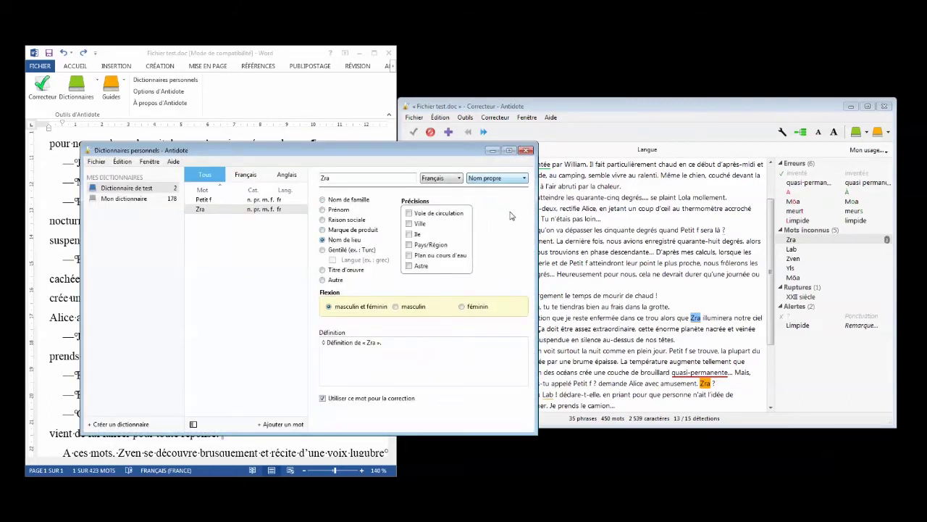
left_click(526, 151)
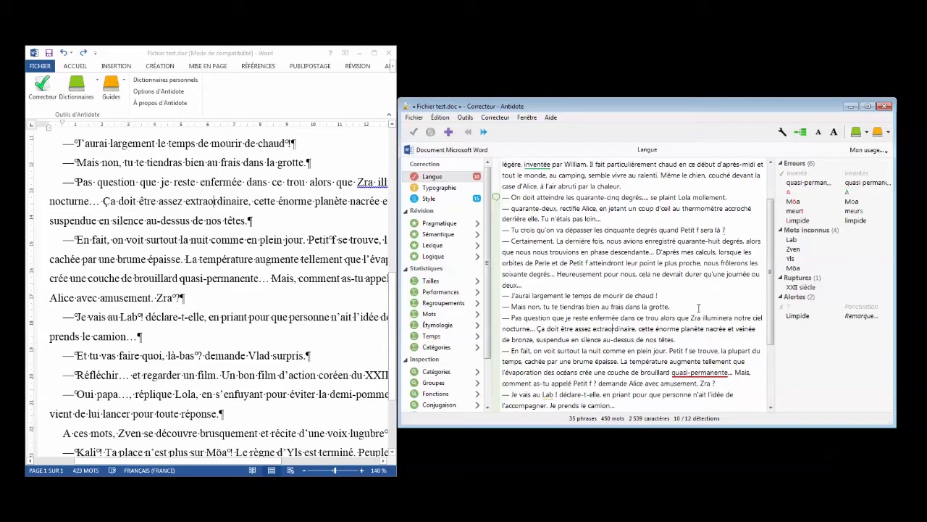
Correct "quasi-permanente" to "quasi permanente" and add the unknown word "Lab" to "Dictionnaire de test"
left_click(481, 133)
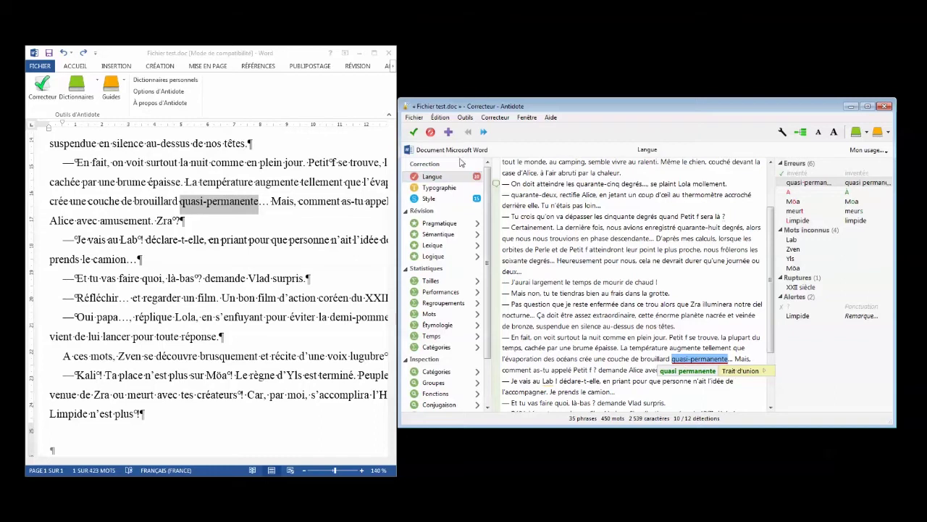
left_click(717, 372)
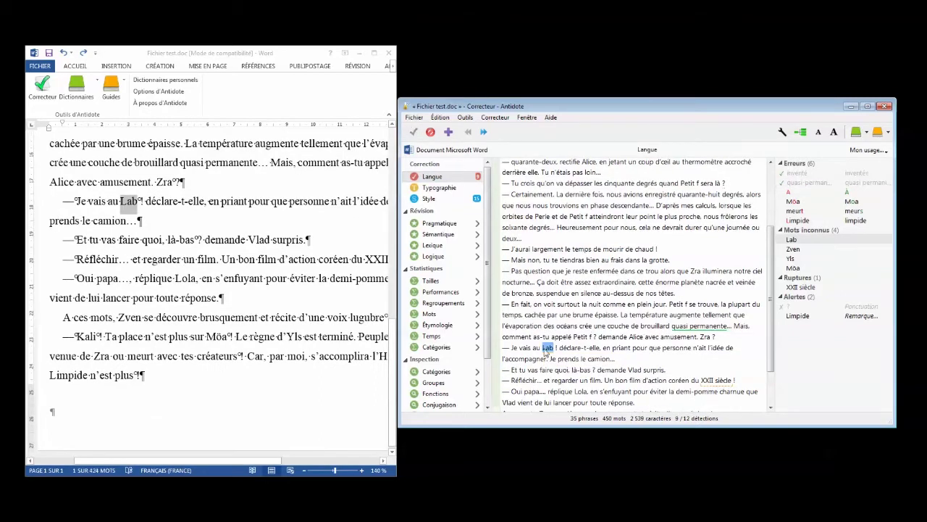
right_click(793, 240)
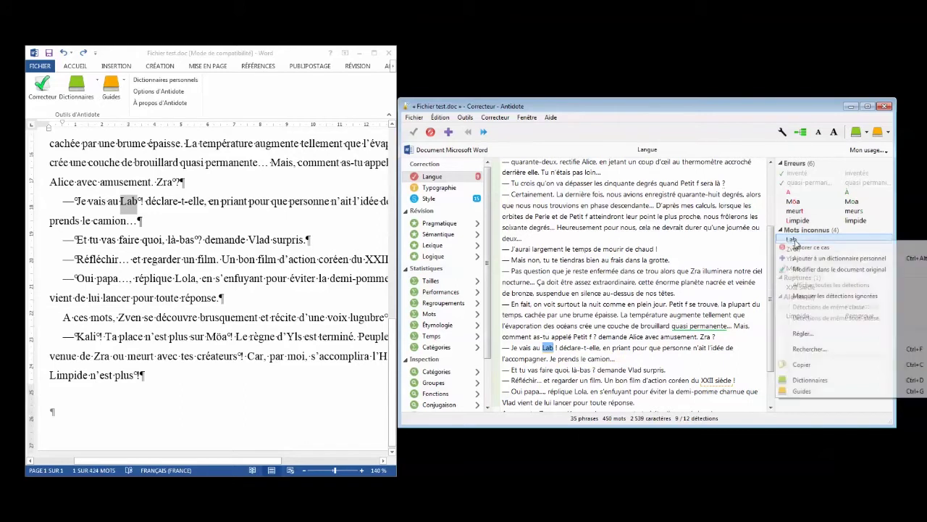
left_click(803, 265)
left_click(340, 316)
left_click(337, 330)
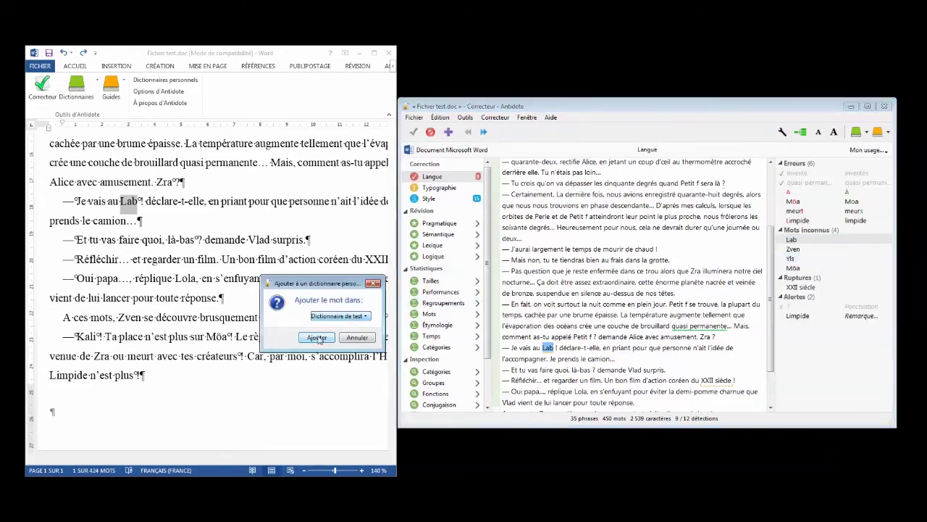
left_click(317, 338)
left_click(527, 150)
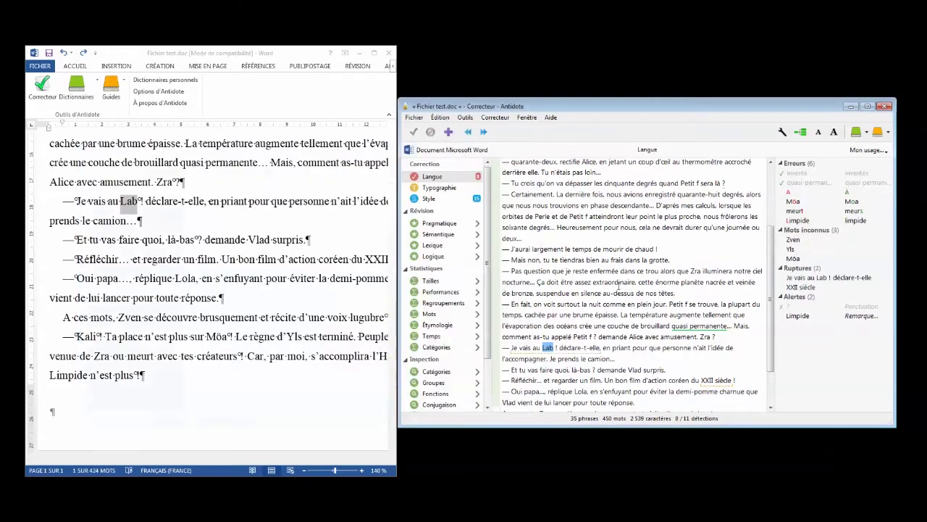
Go to the rupture on "XXII siècle" and insert a superscript "e" after "XXII" in the Word document
mouse_move(533, 349)
left_click(630, 369)
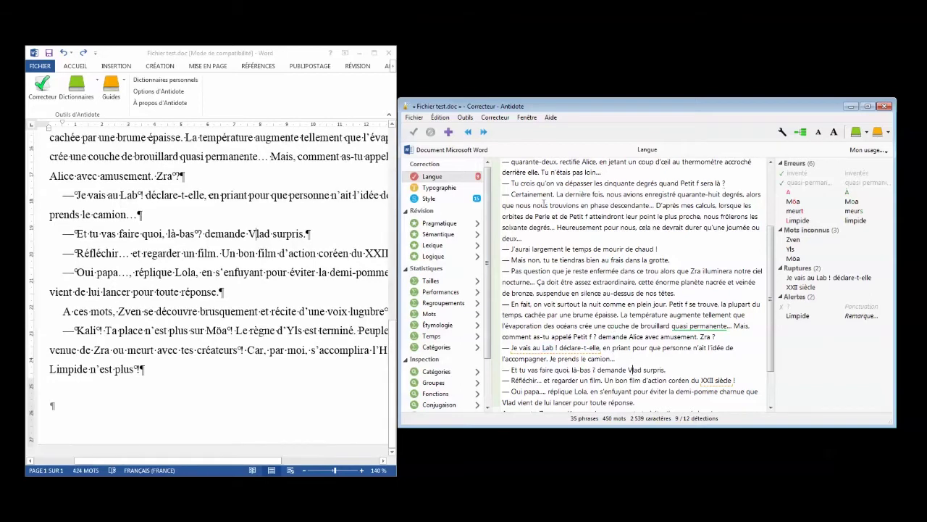
left_click(484, 133)
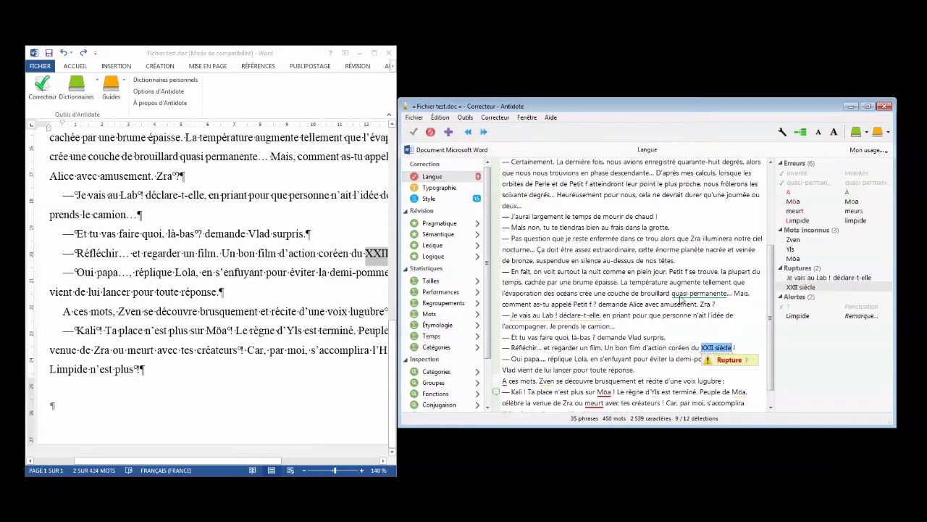
left_click(377, 118)
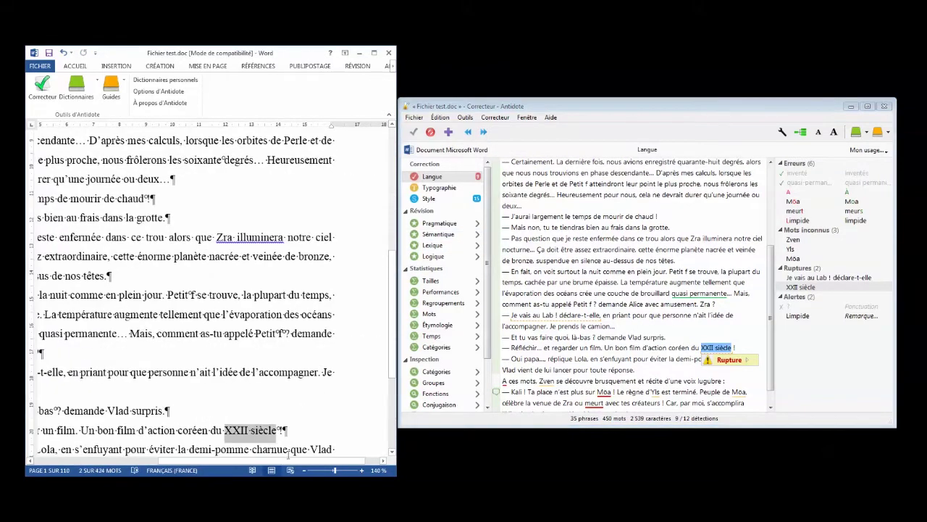
left_click(249, 432)
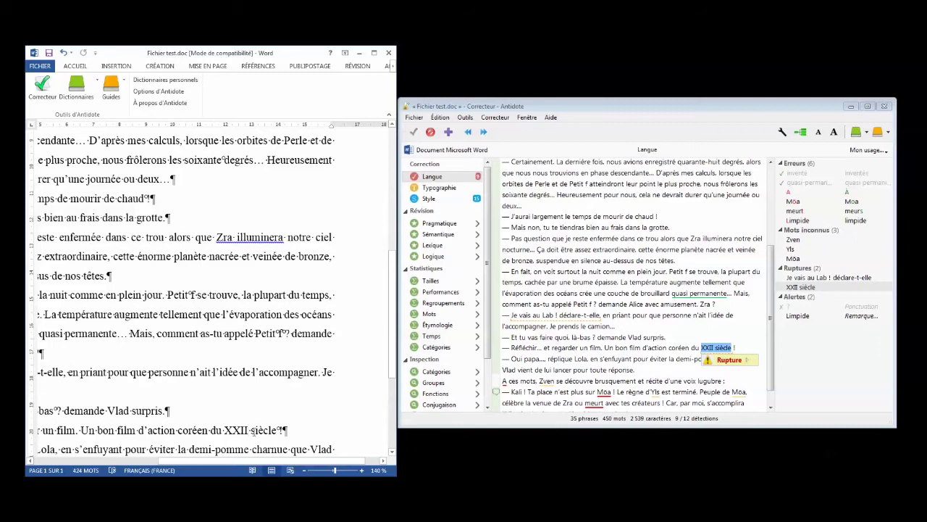
type("e")
left_click_drag(253, 430, 247, 431)
left_click(76, 66)
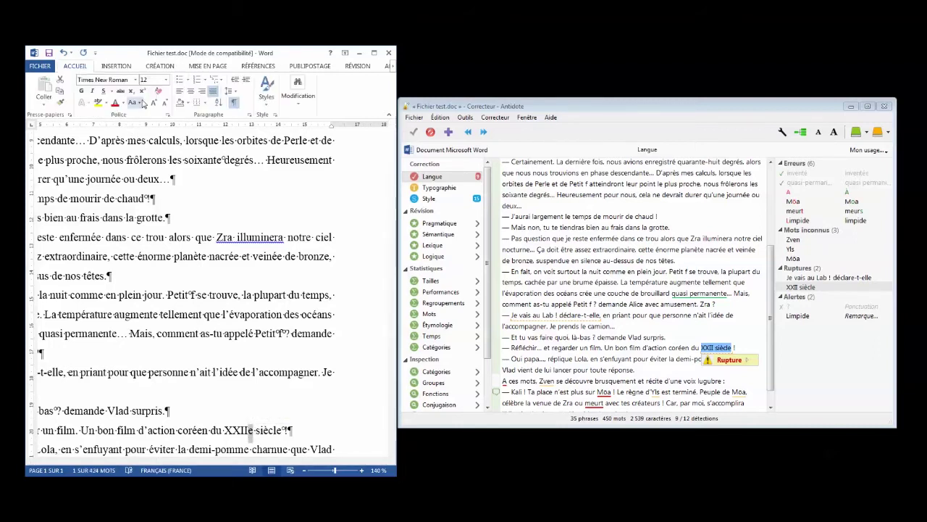
left_click(143, 92)
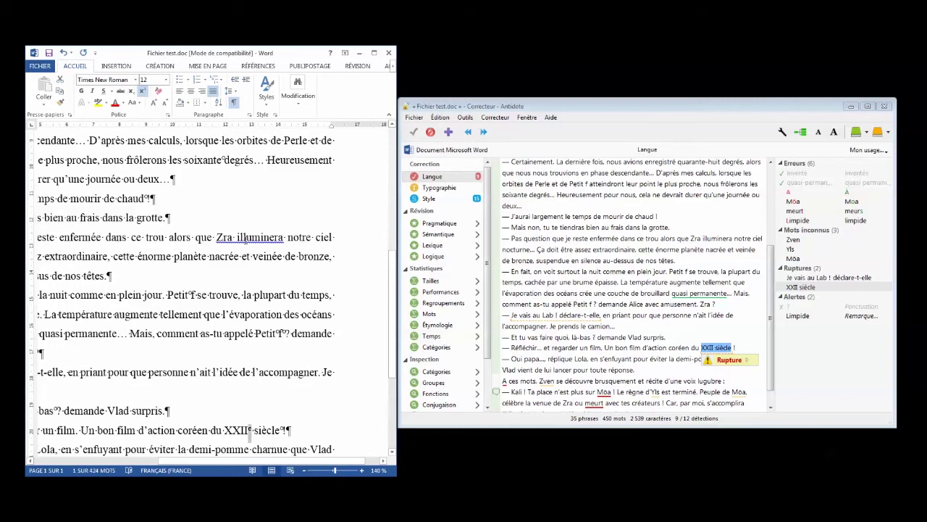
Check Word's own suggestion for "Zra illuminera", return to Antidote and display its Typographie detections
right_click(282, 242)
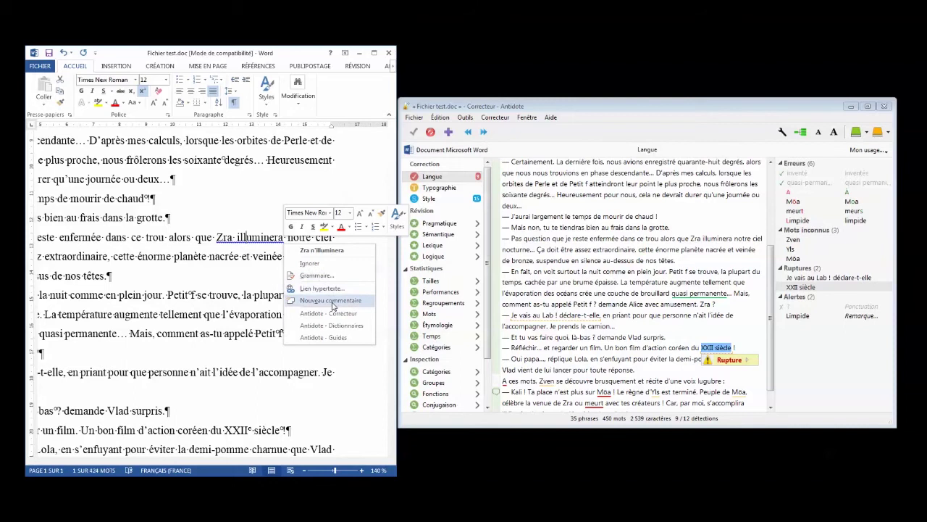
left_click(624, 352)
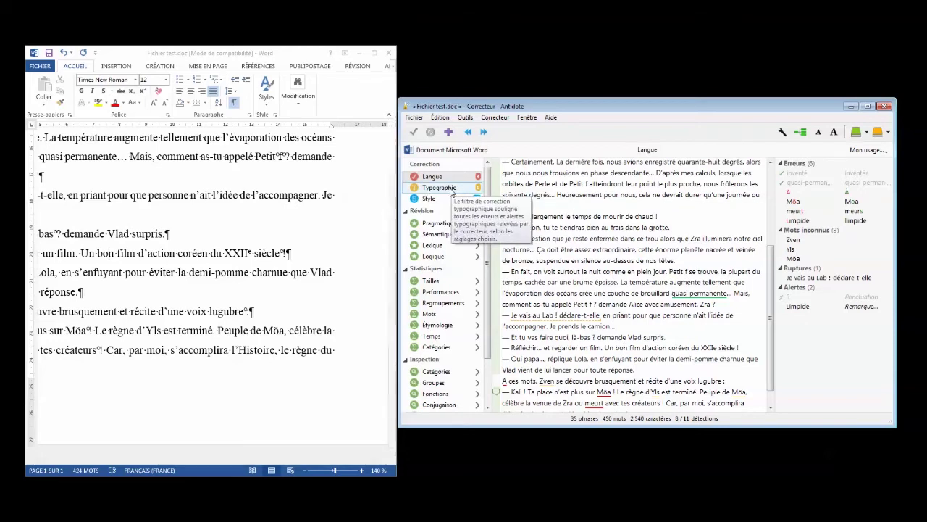
left_click(450, 188)
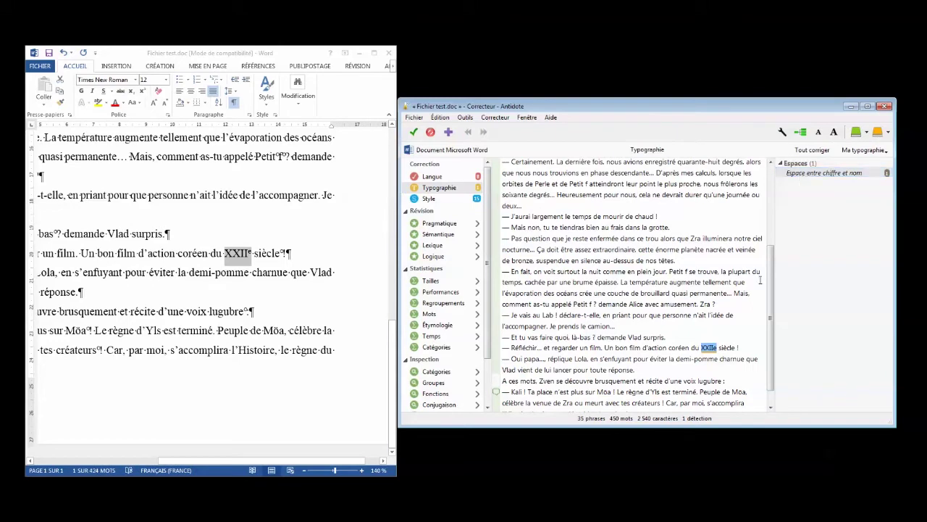
Ignore the typography detection "Espace entre chiffre et nom" on "XXIIe siècle" and display the Langue detections again
mouse_move(720, 350)
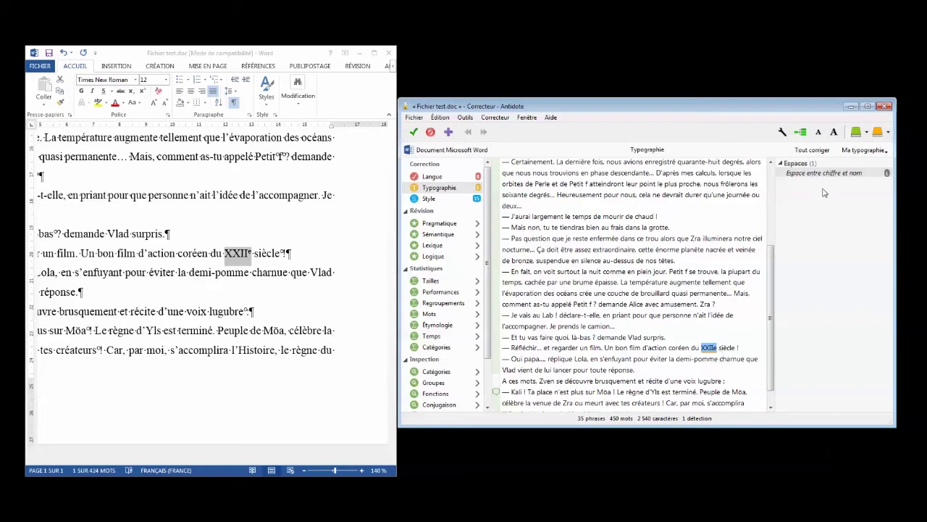
left_click(430, 132)
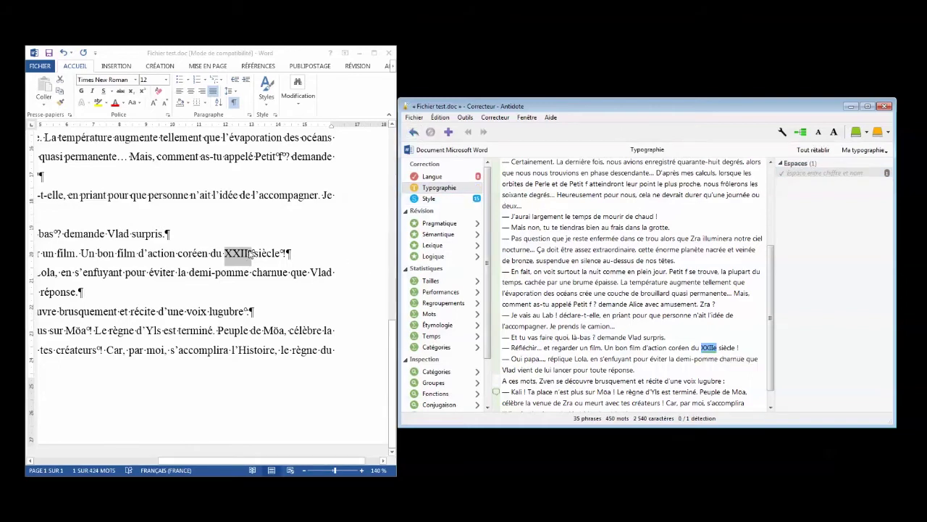
left_click(435, 176)
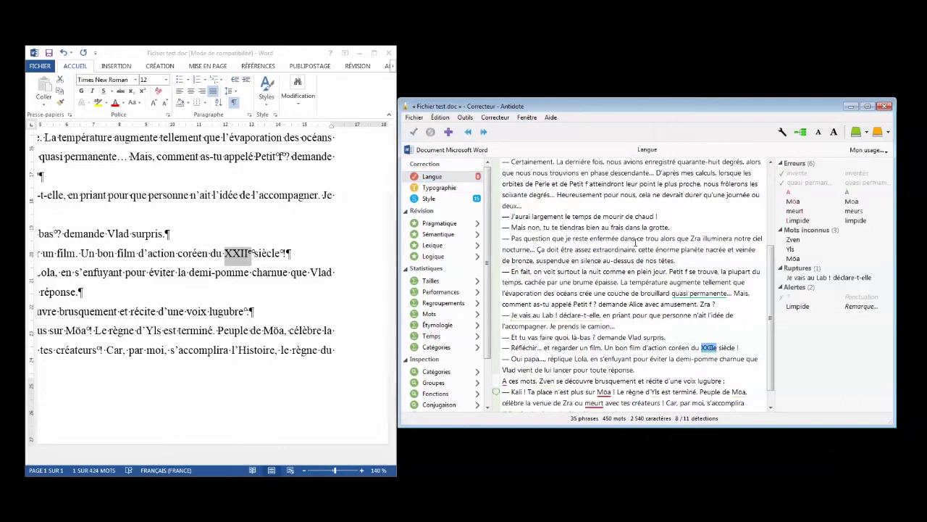
Go to the accent error in "A ces mots" and correct "A" to "À"
left_click(484, 134)
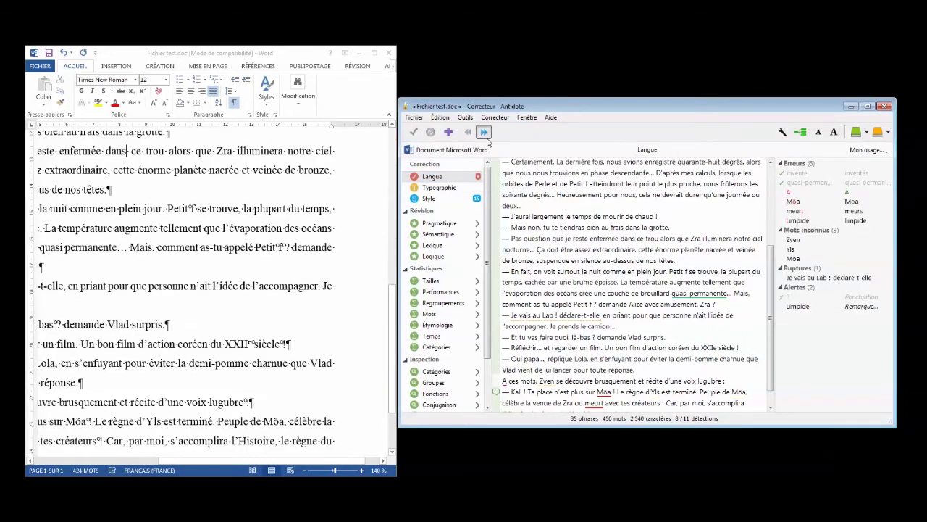
left_click(486, 135)
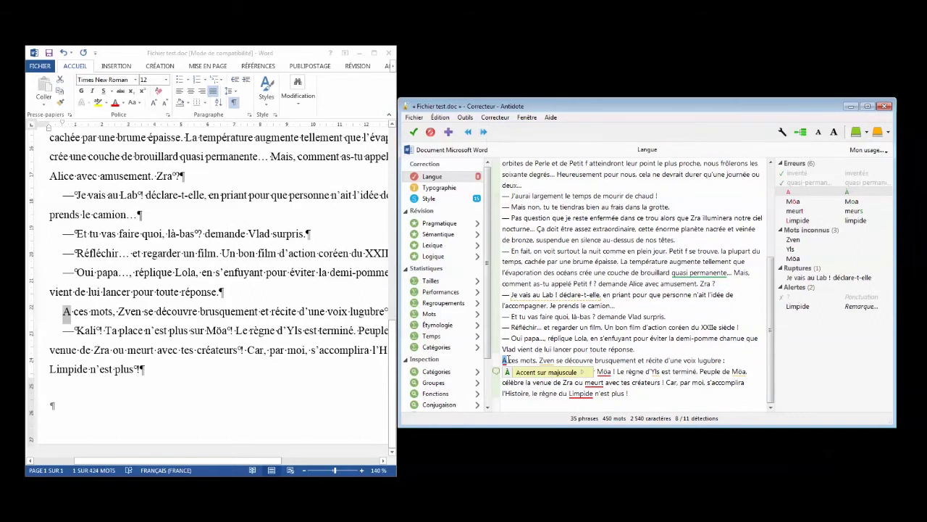
left_click(413, 133)
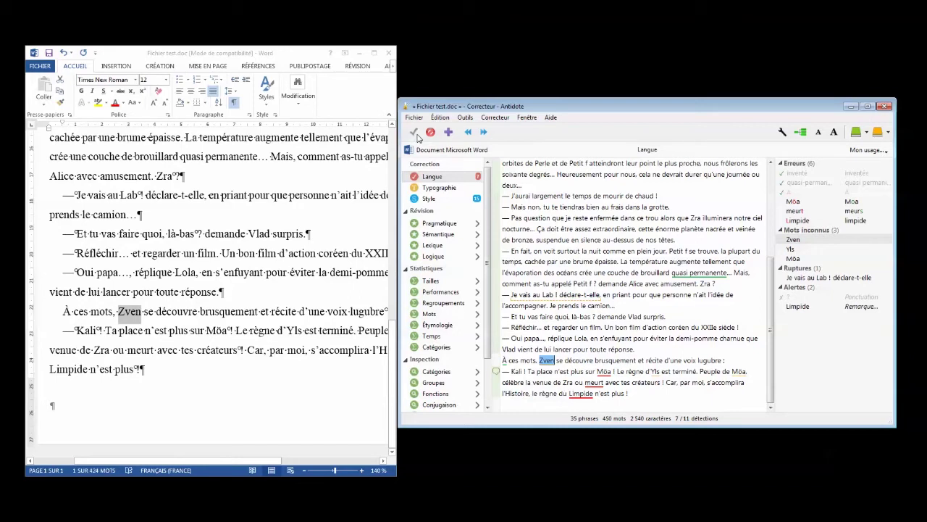
Add the unknown word "Zven" to the personal dictionary "Dictionnaire de test"
right_click(793, 239)
left_click(810, 249)
left_click(340, 316)
left_click(329, 338)
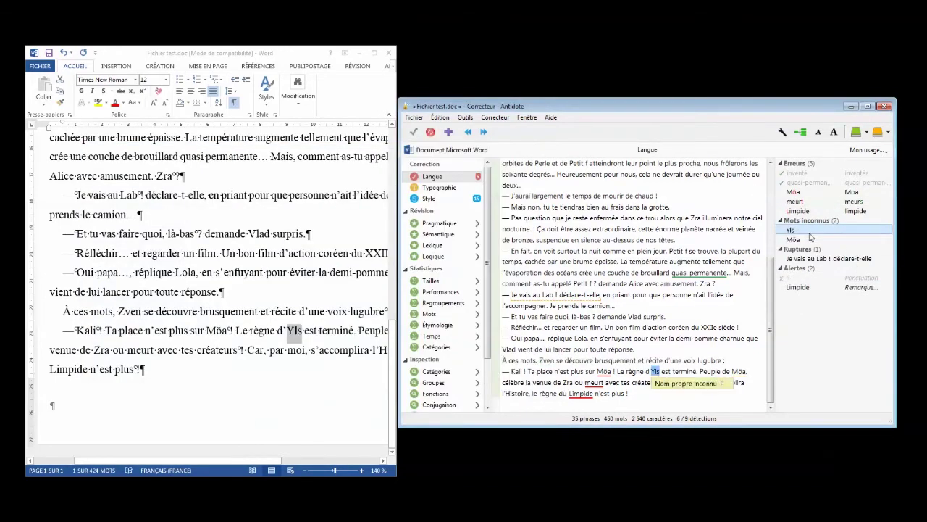
Add the unknown word "Yls" to "Dictionnaire de test", keeping it as a French proper noun, and close the dictionary window
right_click(793, 230)
left_click(814, 250)
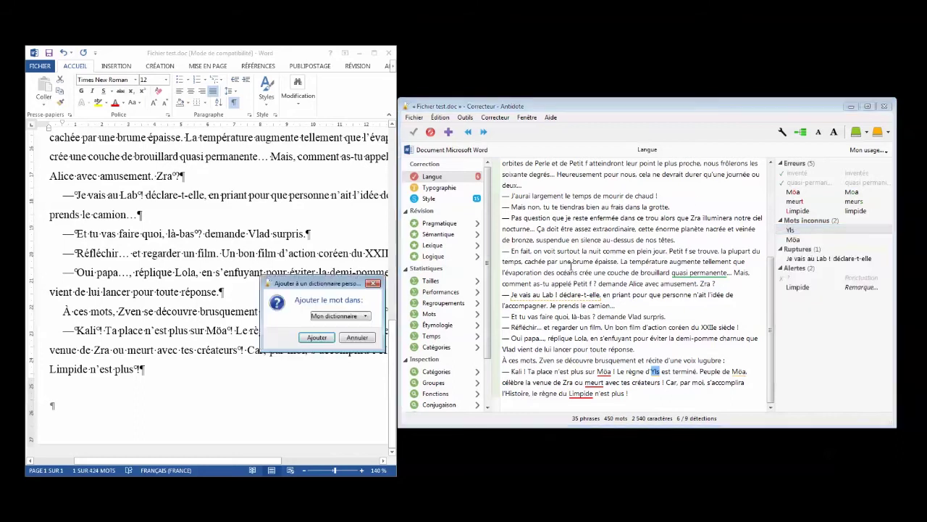
left_click(333, 322)
left_click(333, 329)
left_click(317, 337)
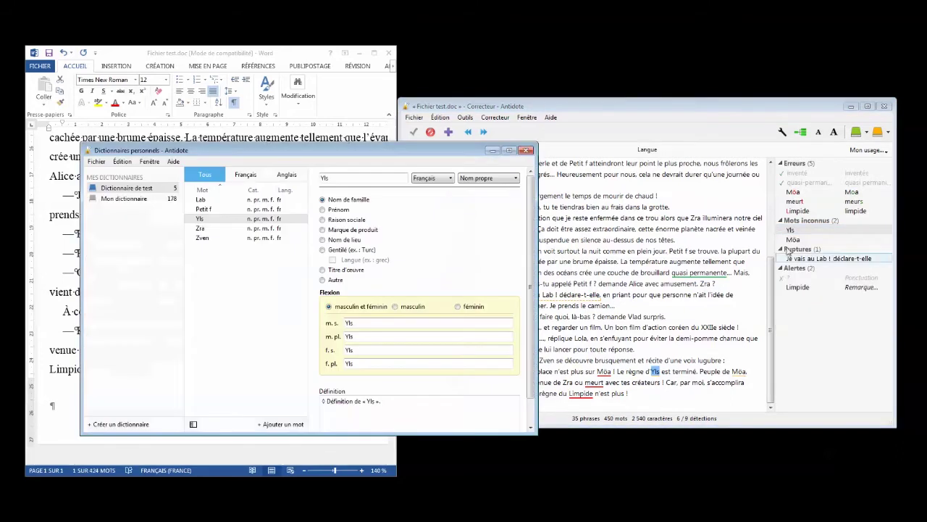
left_click(527, 150)
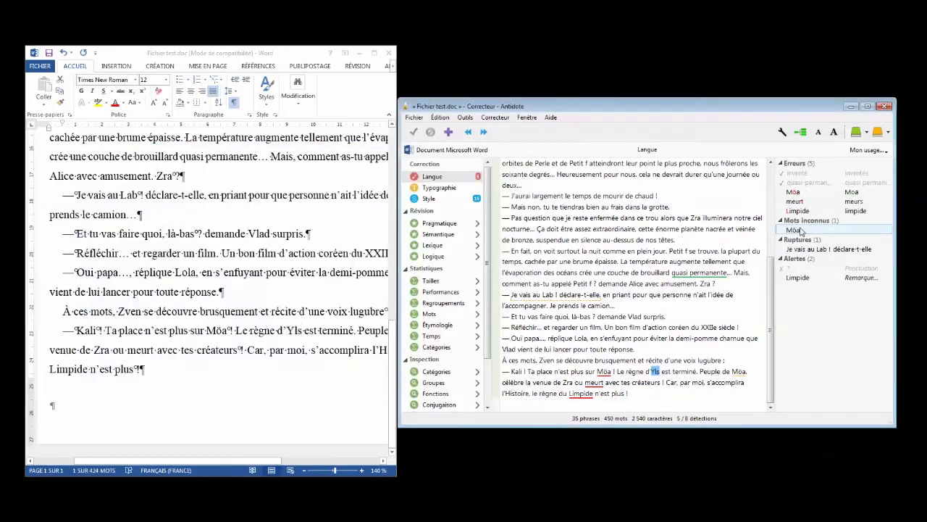
Add the unknown word "Möa" to "Dictionnaire de test" and close the dictionary window
right_click(807, 230)
left_click(819, 250)
left_click(366, 319)
left_click(337, 330)
left_click(317, 338)
left_click(526, 150)
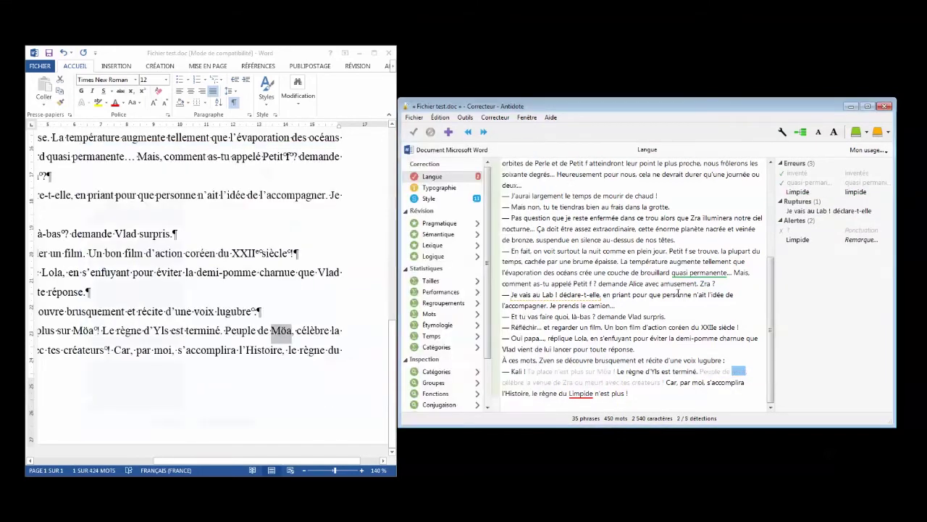
Correct "meurt" to "meurs" in the last paragraph and go to the detection on "Limpide"
left_click(795, 192)
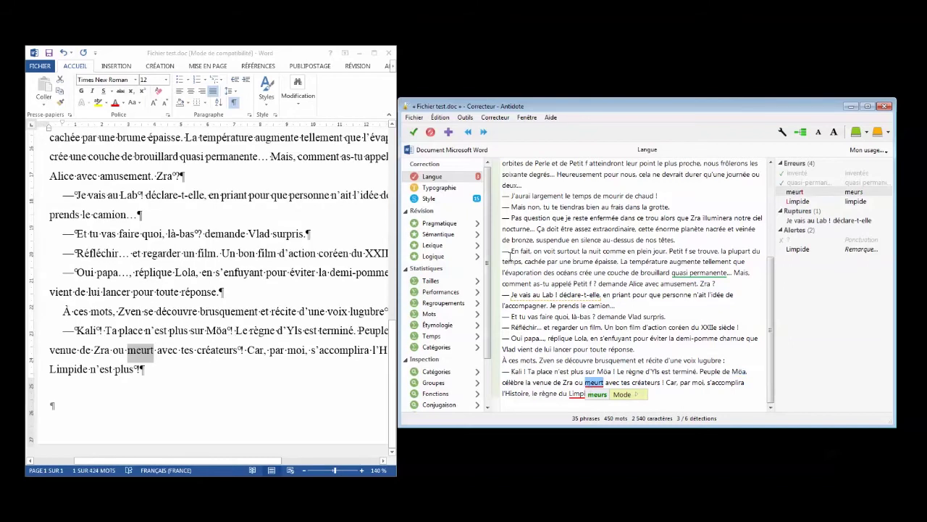
left_click(412, 133)
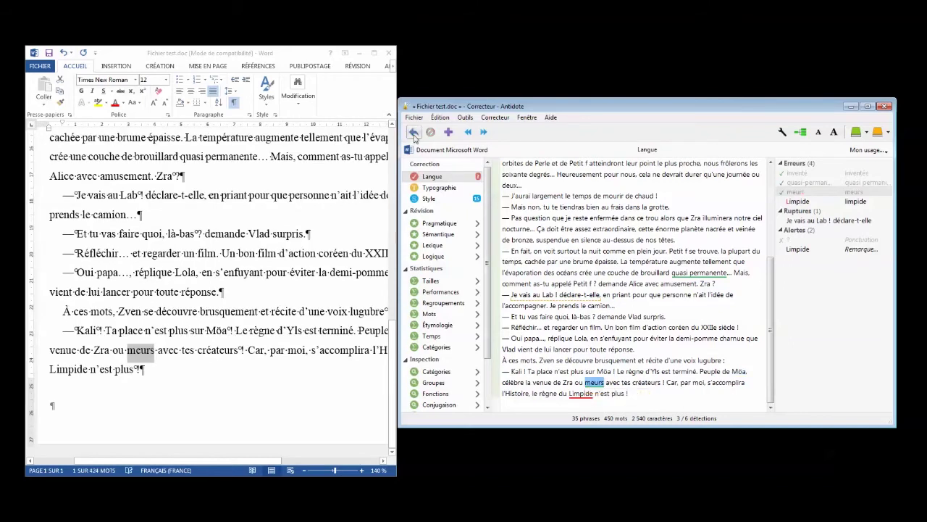
left_click(483, 134)
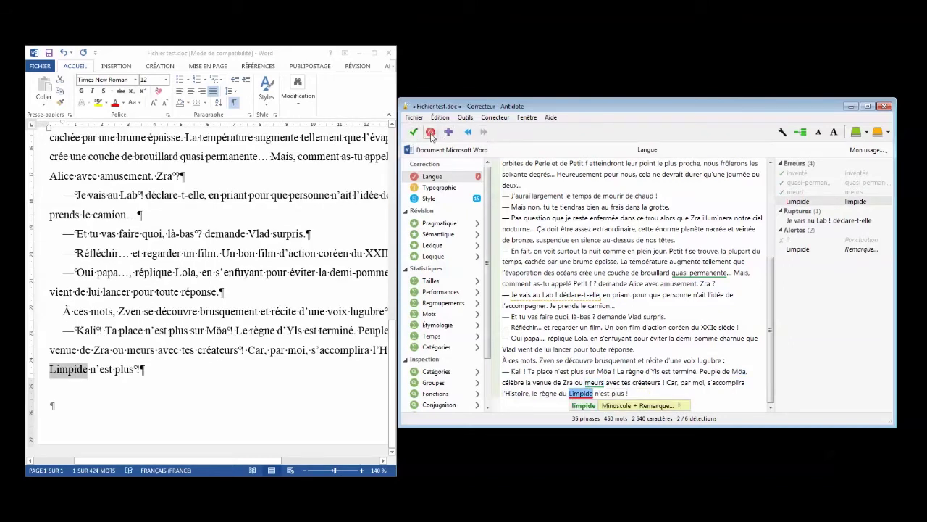
Add "Limpide" as a proper noun to "Dictionnaire de test" and close the dictionary window
right_click(808, 203)
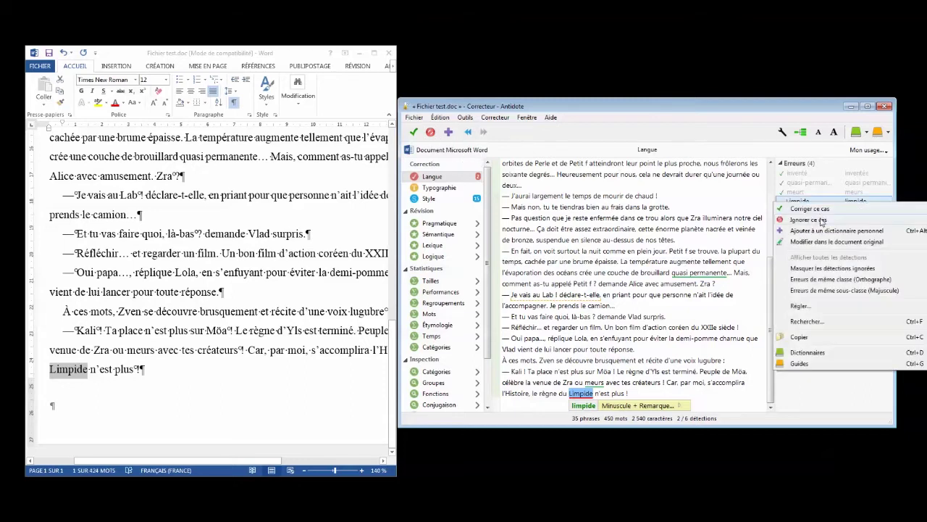
left_click(812, 231)
left_click(340, 316)
left_click(330, 338)
left_click(330, 339)
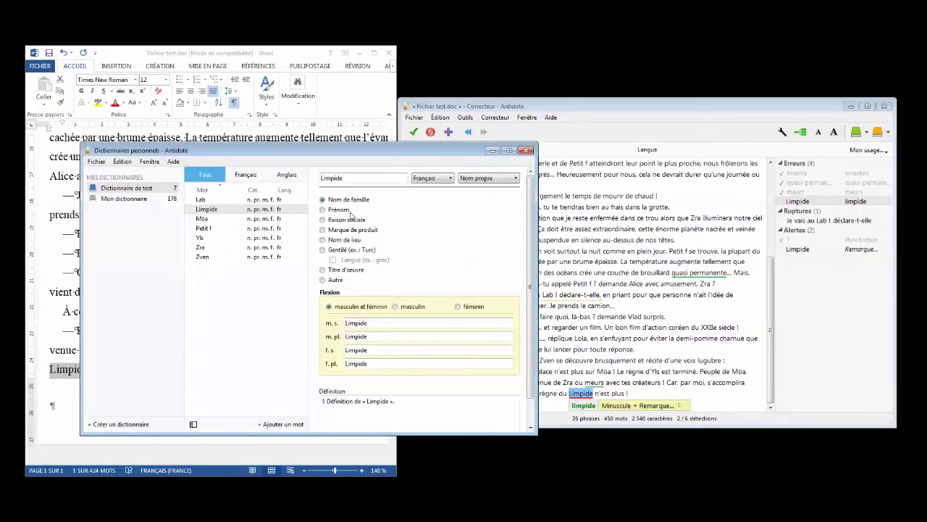
left_click(527, 150)
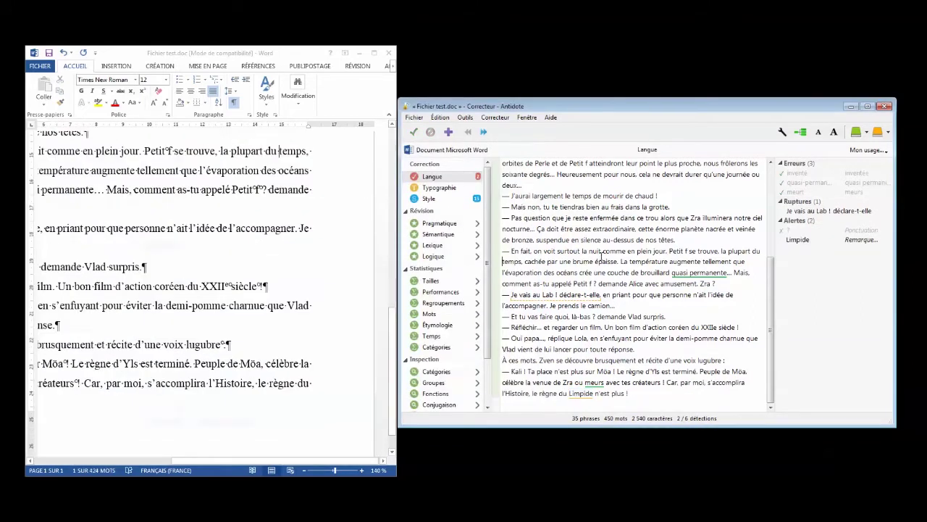
Ignore the alert on "Limpide" and the rupture on "Je vais au Lab ! déclare-t-elle"
mouse_move(579, 397)
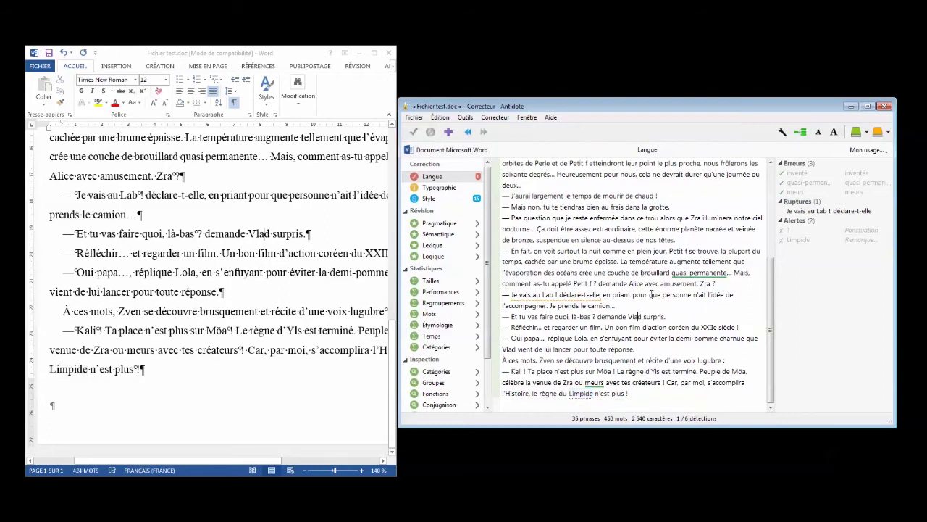
left_click(543, 296)
left_click(483, 132)
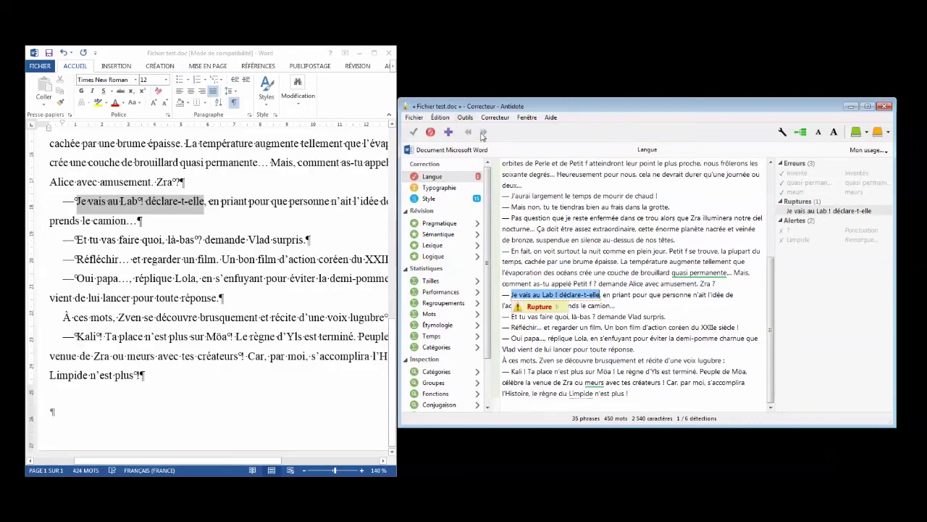
left_click(430, 132)
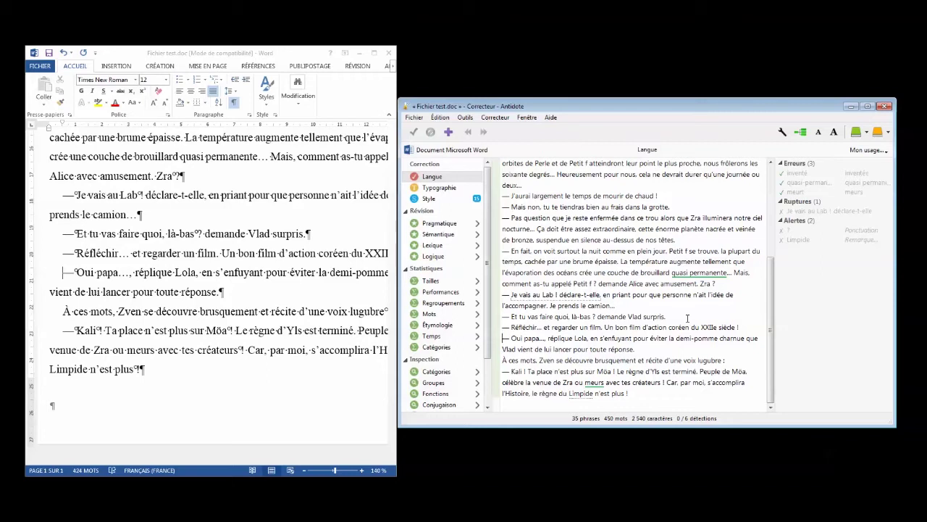
Look over the corrected text and view the Style results for Répétitions, Tournures and Vocabulaire
scroll(687, 317, "up", 5)
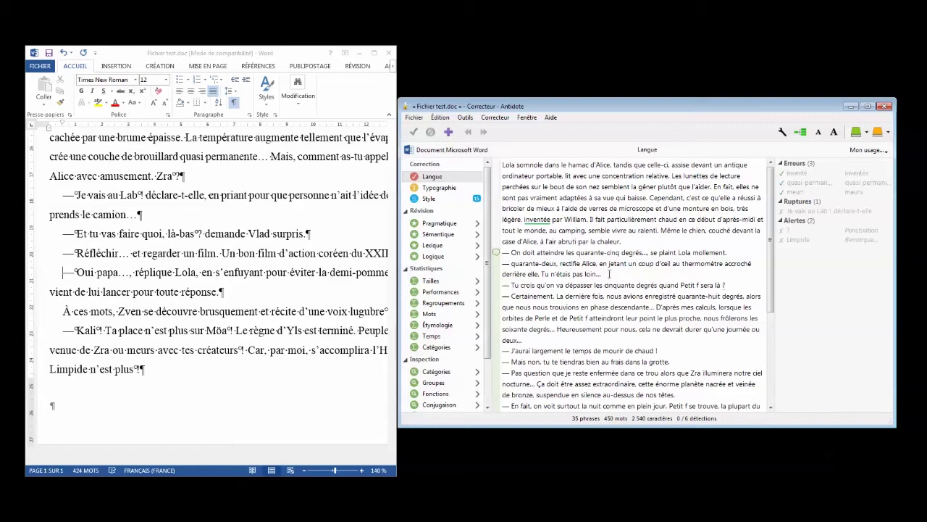
scroll(608, 273, "down", 5)
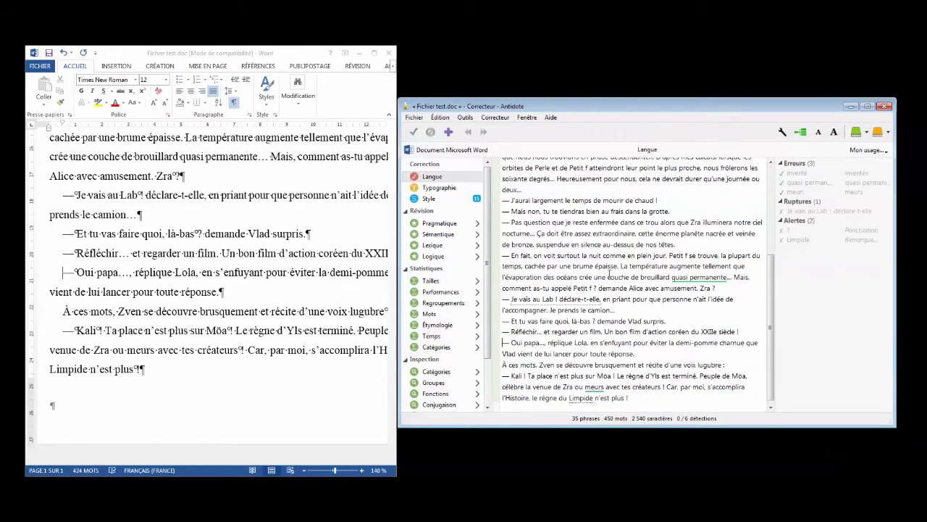
scroll(609, 276, "down", 1)
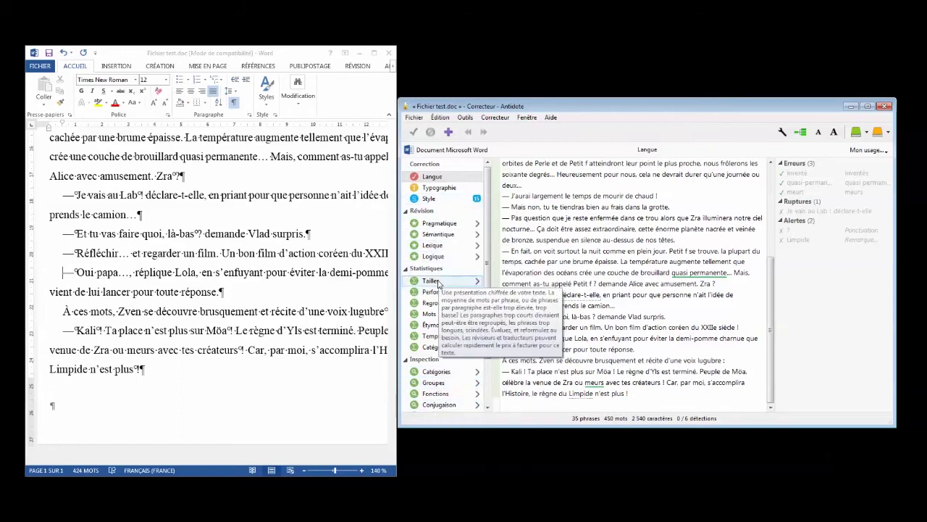
left_click(442, 200)
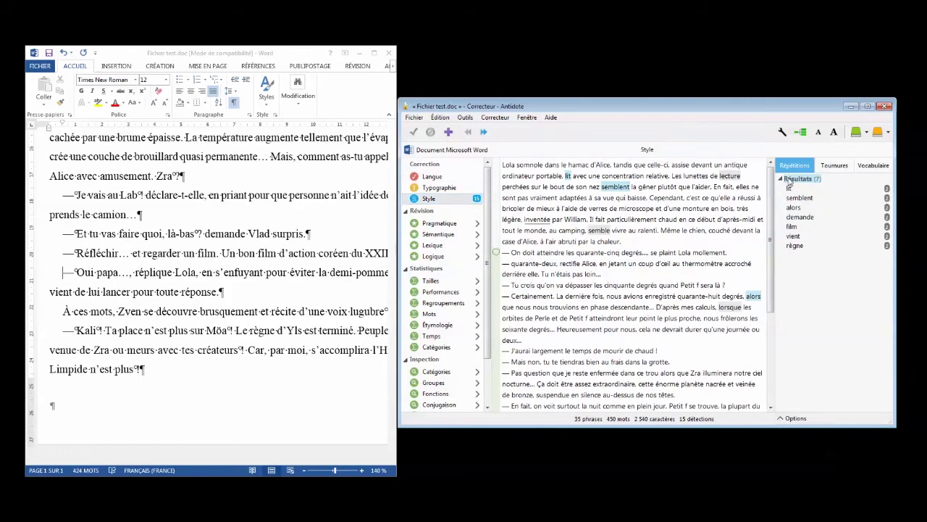
left_click(833, 165)
left_click(878, 165)
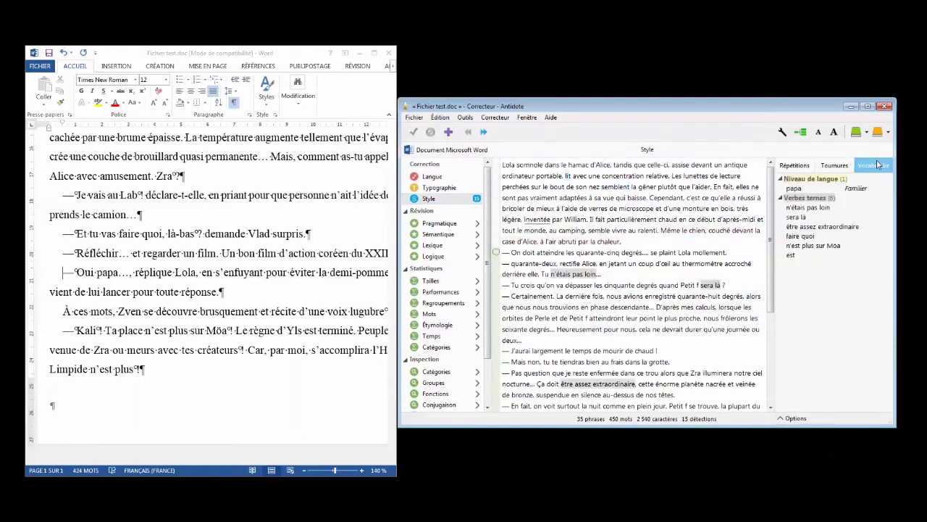
View each Révision filter in turn: Pragmatique, Sémantique, Lexique and Logique
left_click(440, 223)
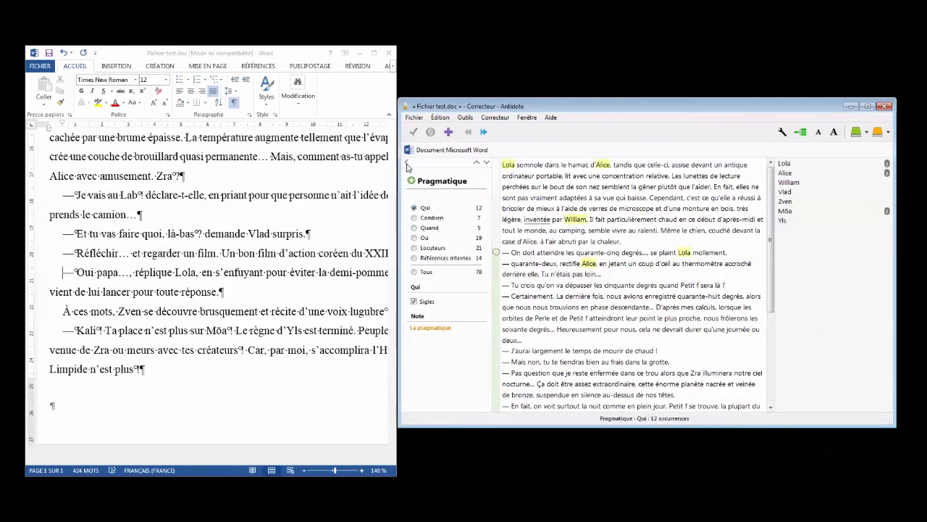
left_click(407, 163)
left_click(435, 234)
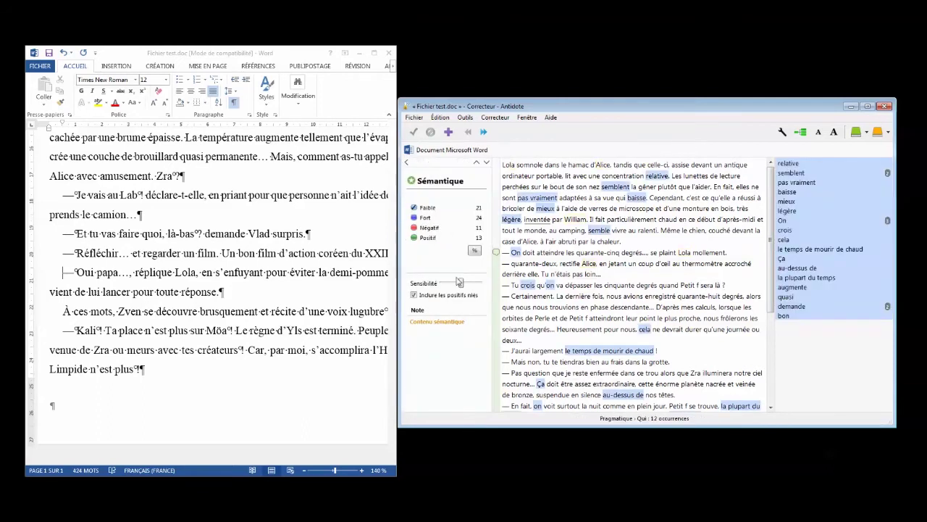
left_click(407, 163)
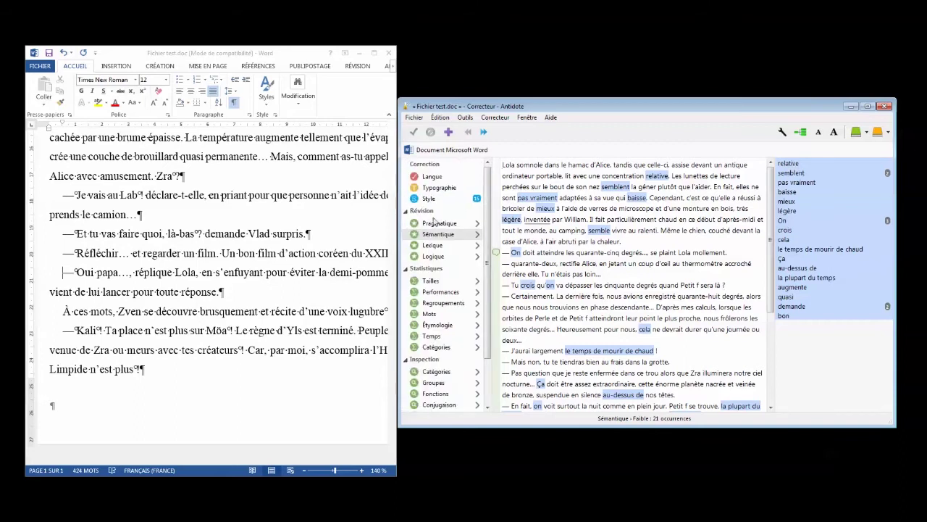
left_click(435, 247)
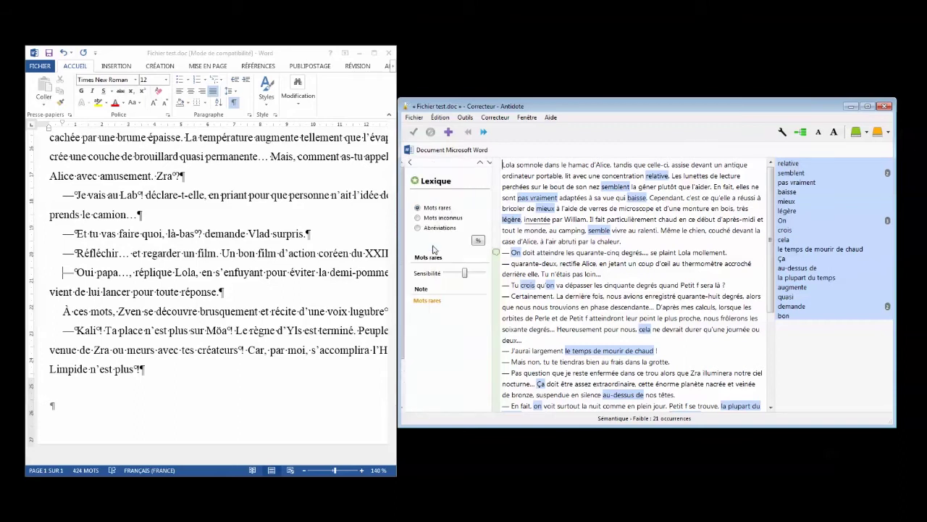
left_click(407, 163)
left_click(434, 257)
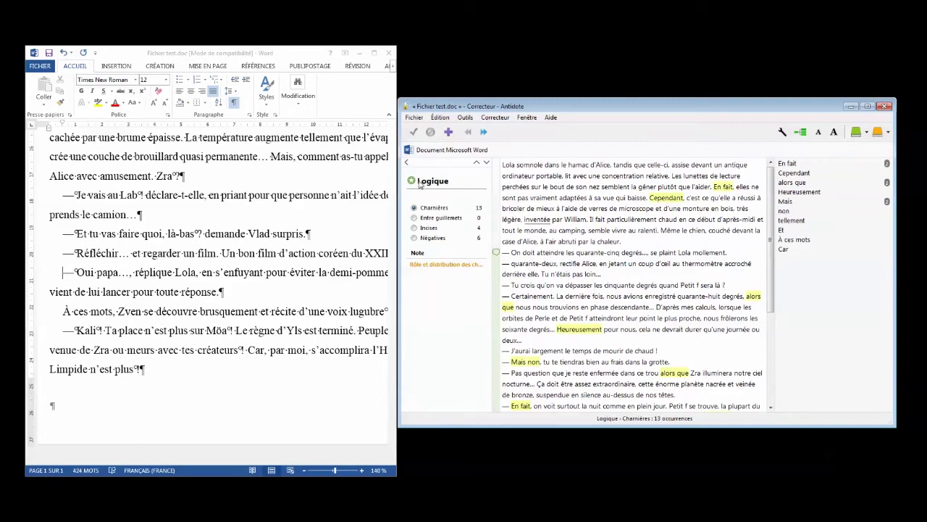
left_click(407, 163)
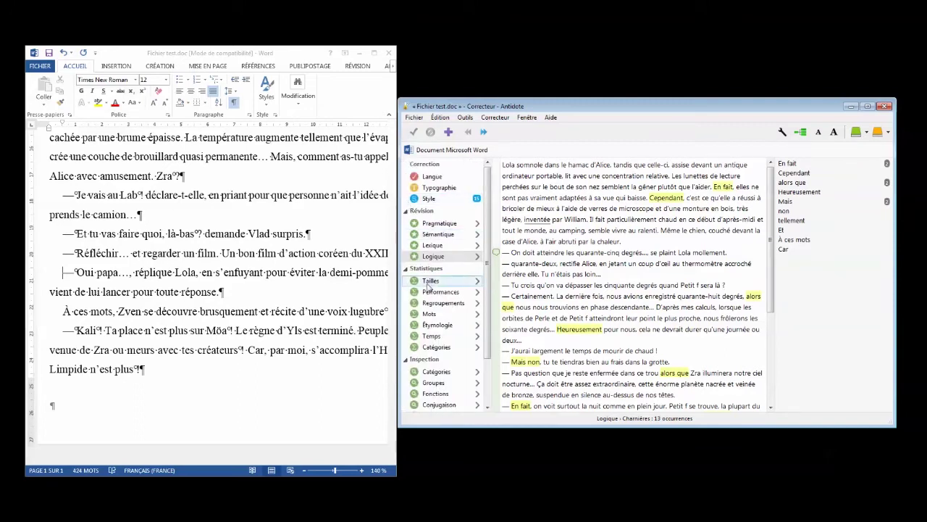
View the text's Statistiques for Tailles, Performances and Regroupements
left_click(431, 283)
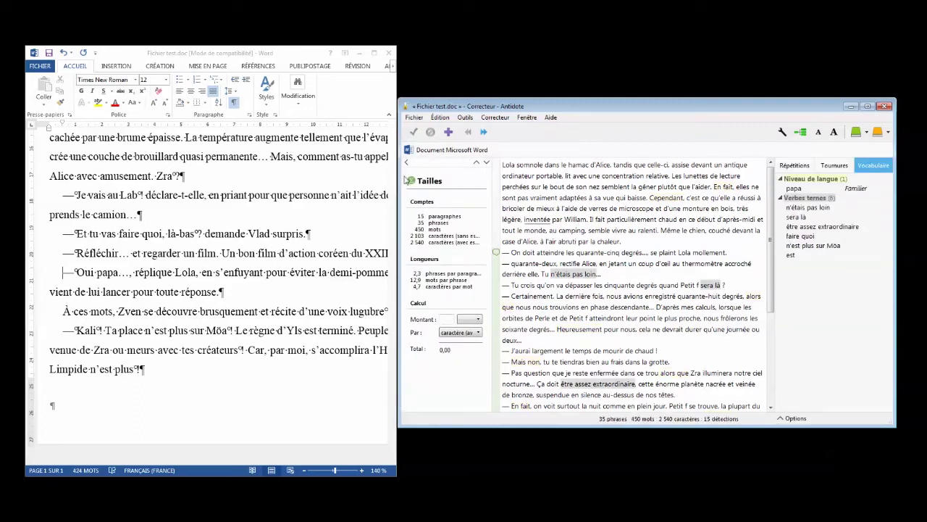
left_click(407, 163)
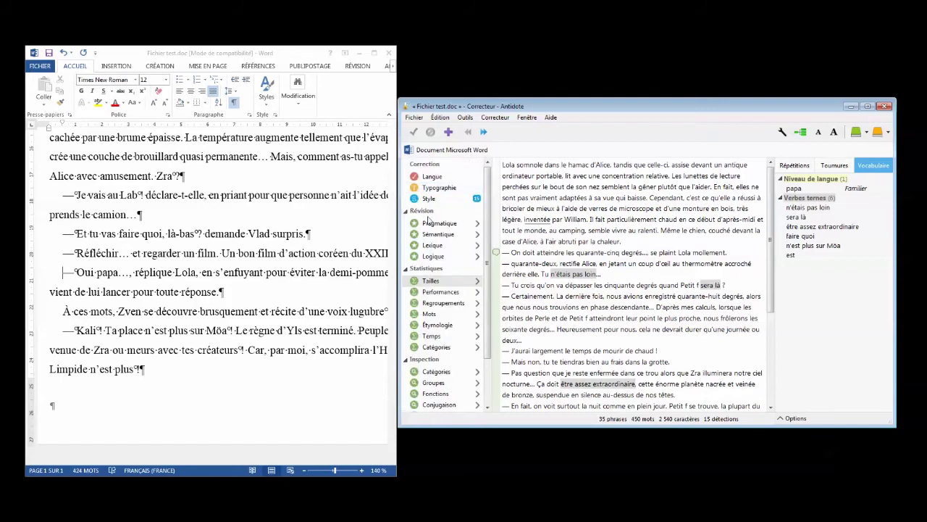
left_click(435, 291)
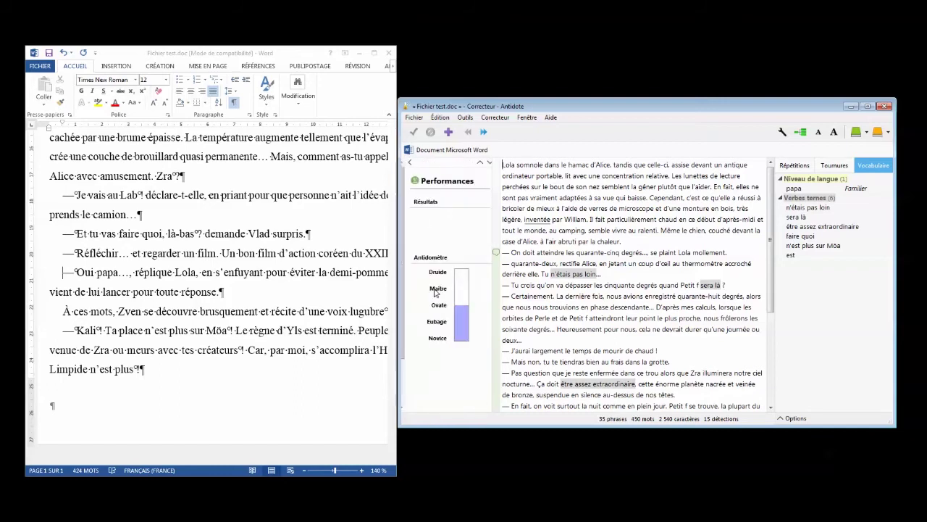
left_click(407, 162)
left_click(442, 303)
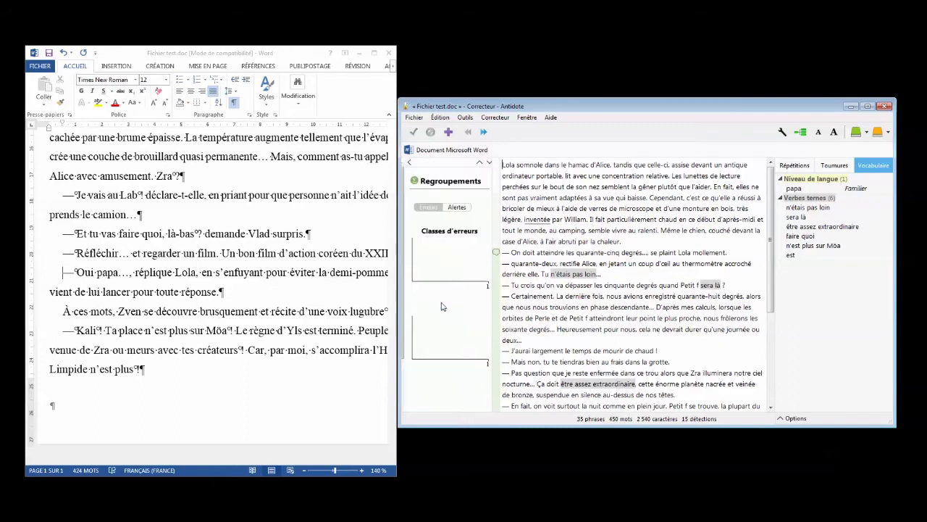
Leave Regroupements for the Style repetitions and locate both occurrences of the pairs lit/lecture, semblent/semble and alors/lorsque in the text
left_click(408, 163)
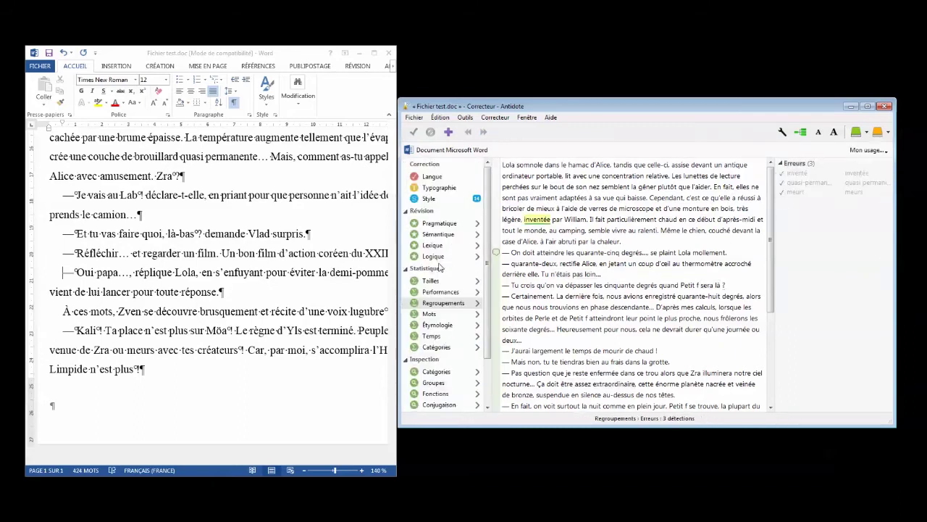
left_click(435, 198)
left_click(800, 168)
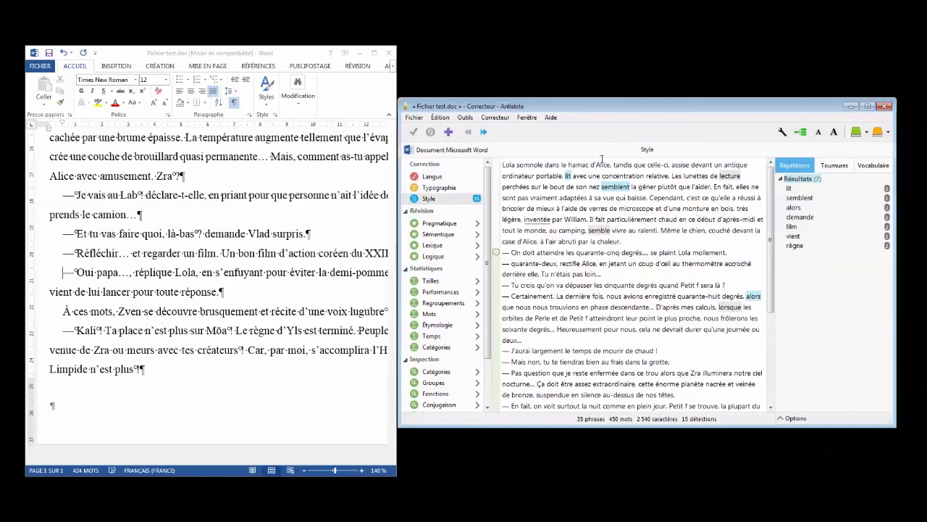
left_click(569, 176)
left_click(729, 176)
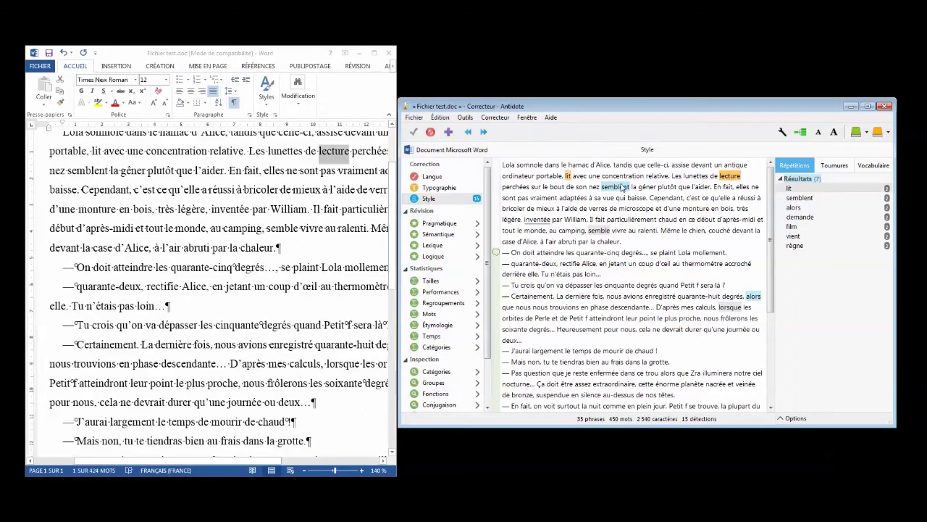
left_click(615, 187)
left_click(601, 230)
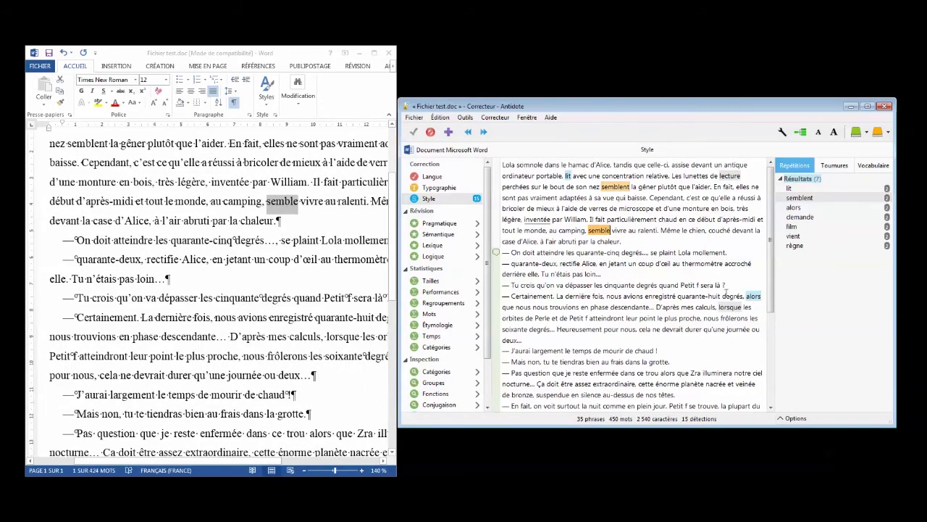
left_click(754, 296)
left_click(732, 307)
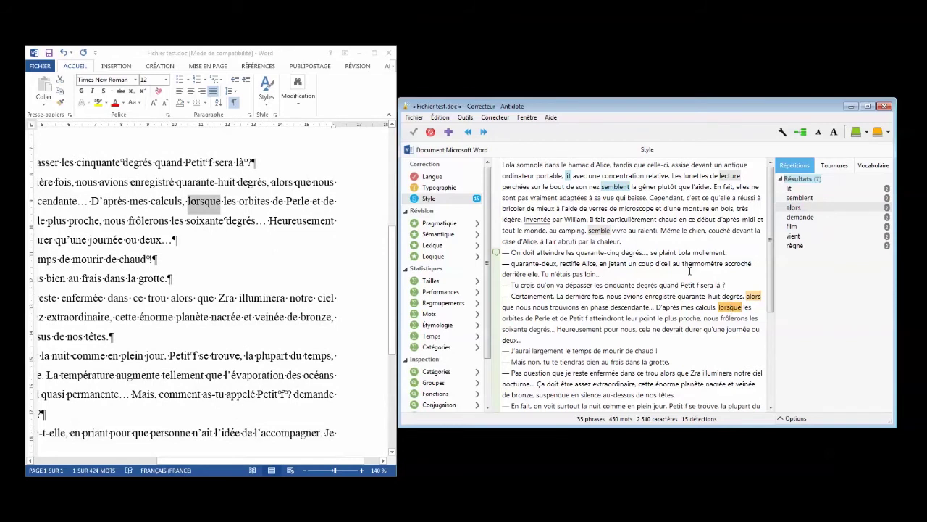
Locate the remaining repetitions demande, film, vient and règne in the rest of the text
scroll(676, 264, "down", 5)
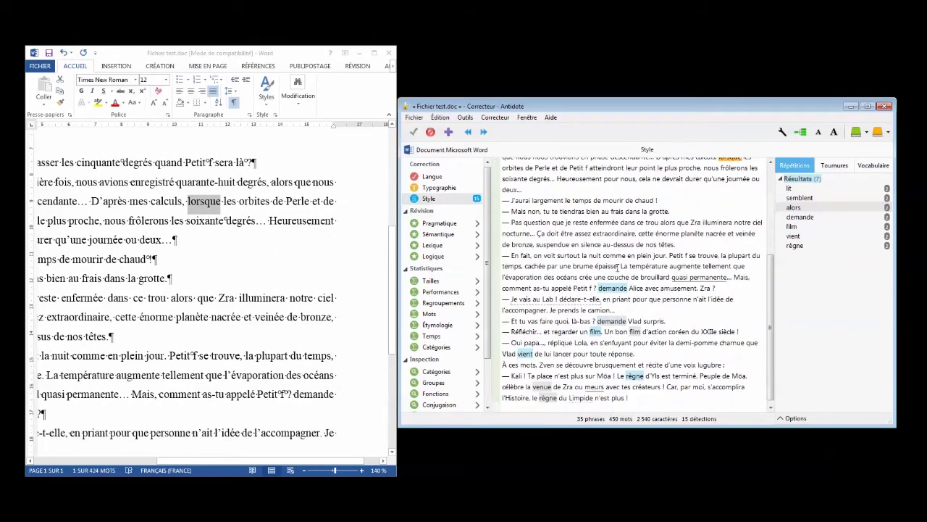
left_click(612, 289)
left_click(612, 321)
left_click(597, 332)
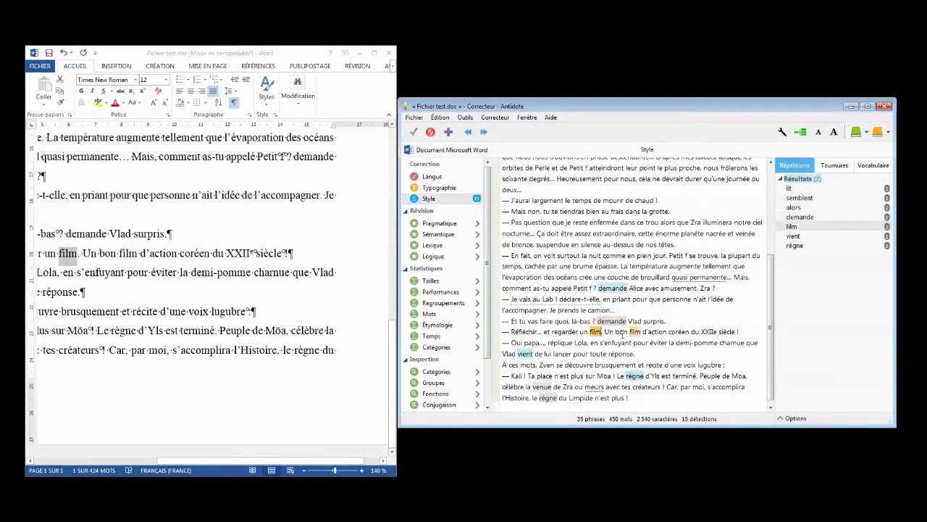
left_click(634, 331)
left_click(526, 354)
left_click(634, 376)
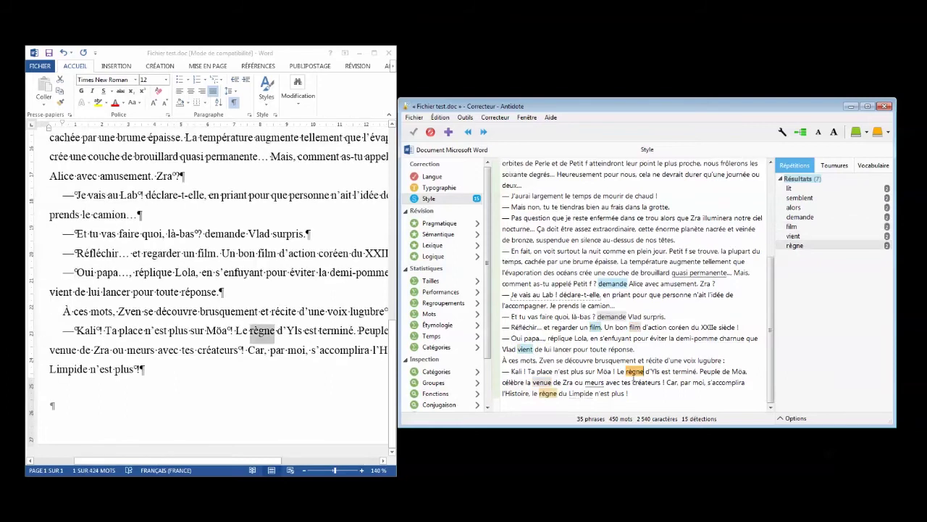
left_click(549, 382)
left_click(549, 394)
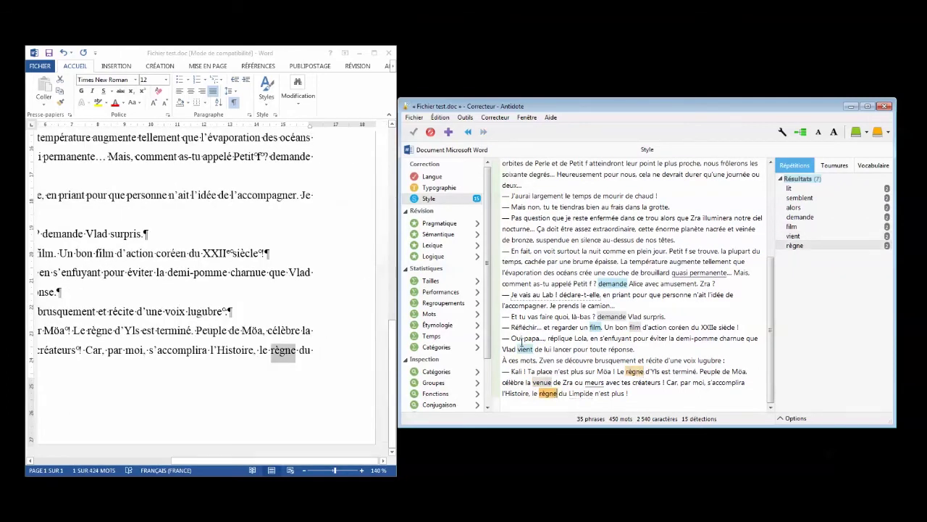
left_click(692, 340)
scroll(685, 289, "up", 5)
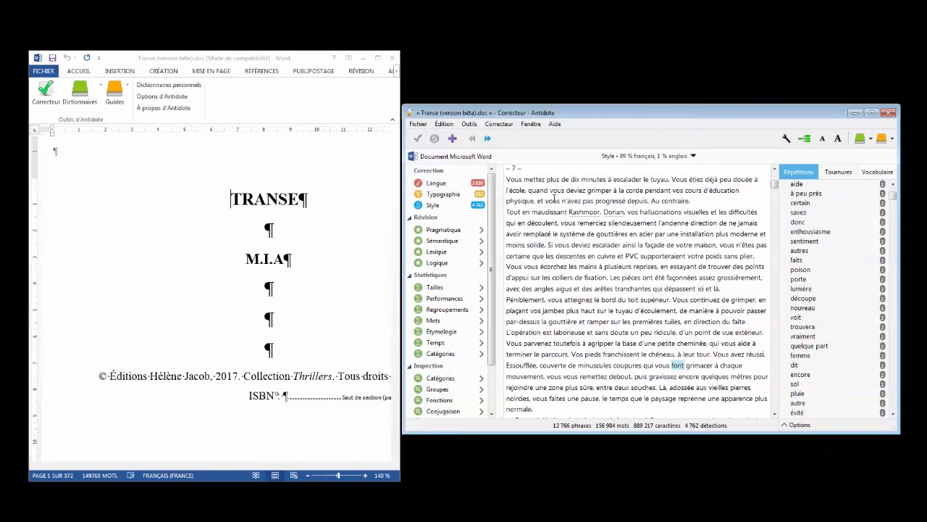
Switch to the Antidote check of Transe (version bêta).doc and examine the repetitions highlighted throughout chapter 7
left_click(582, 201)
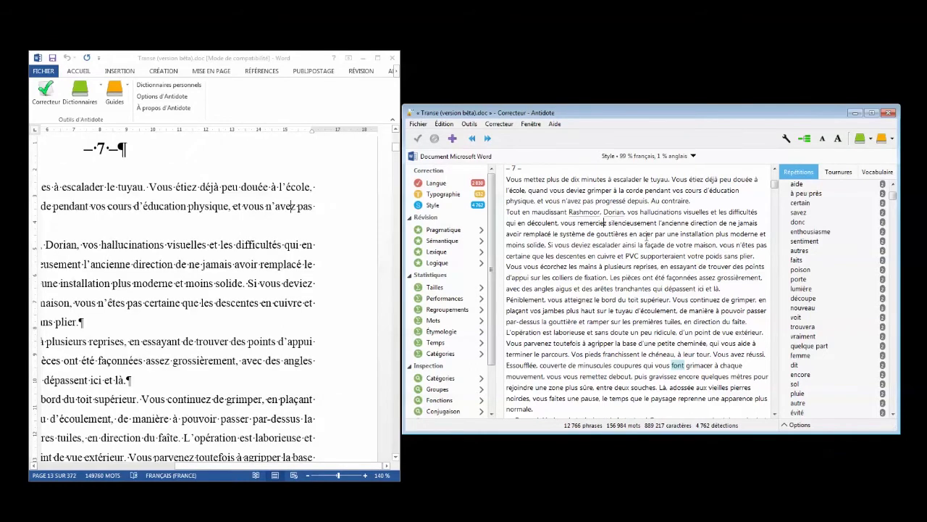
scroll(647, 236, "down", 2)
scroll(646, 236, "down", 3)
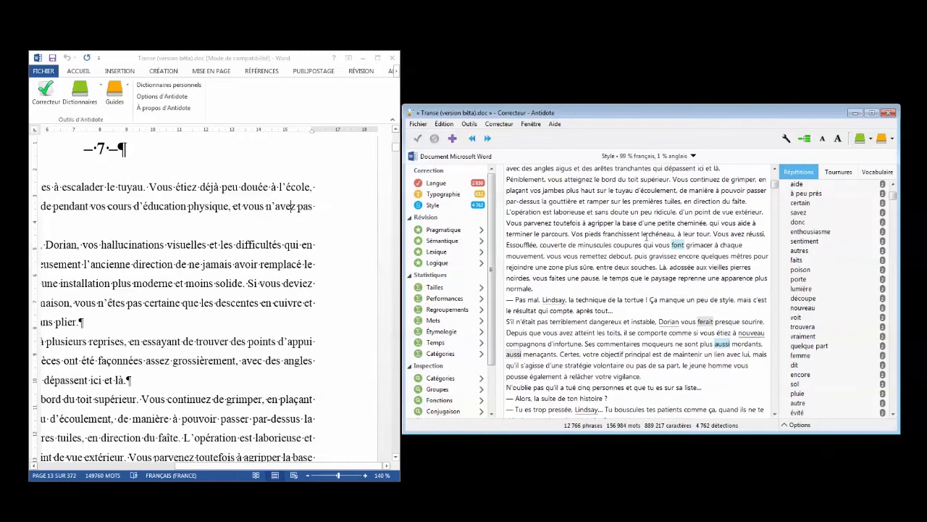
scroll(646, 236, "down", 1)
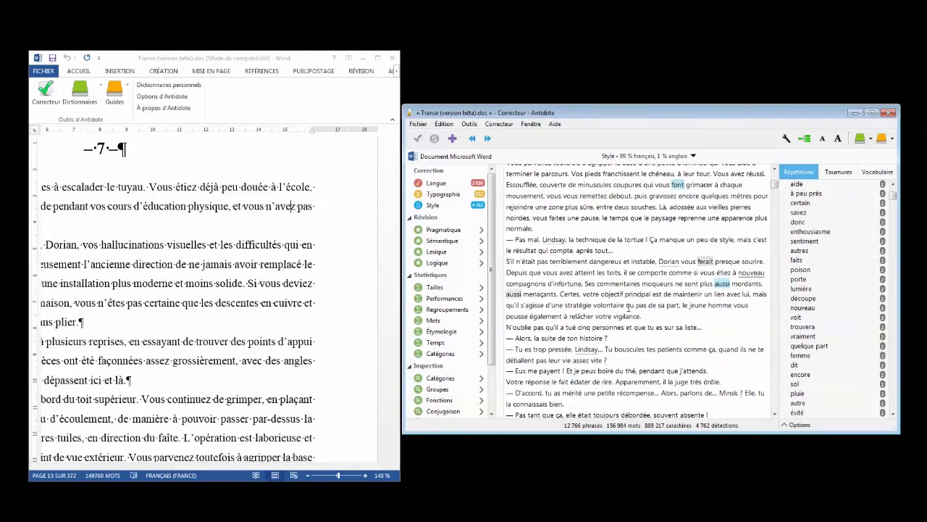
scroll(628, 308, "down", 2)
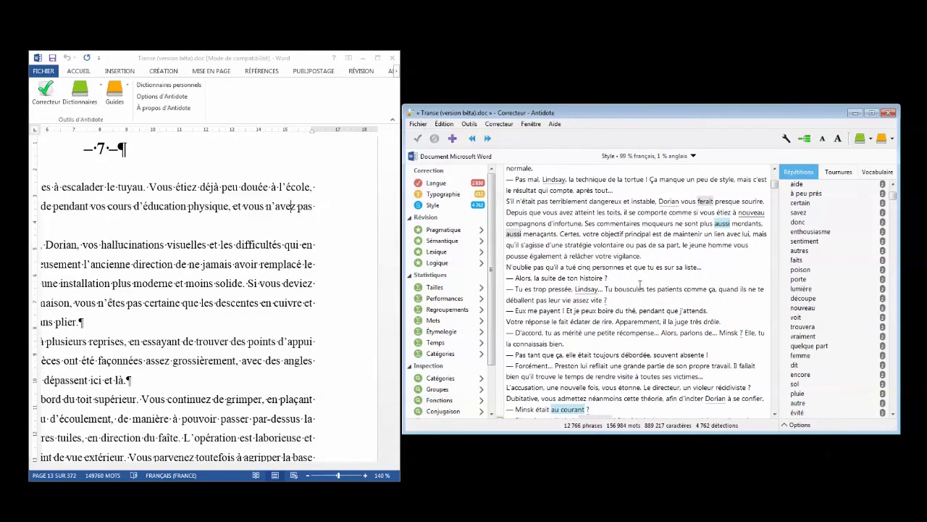
scroll(640, 284, "down", 4)
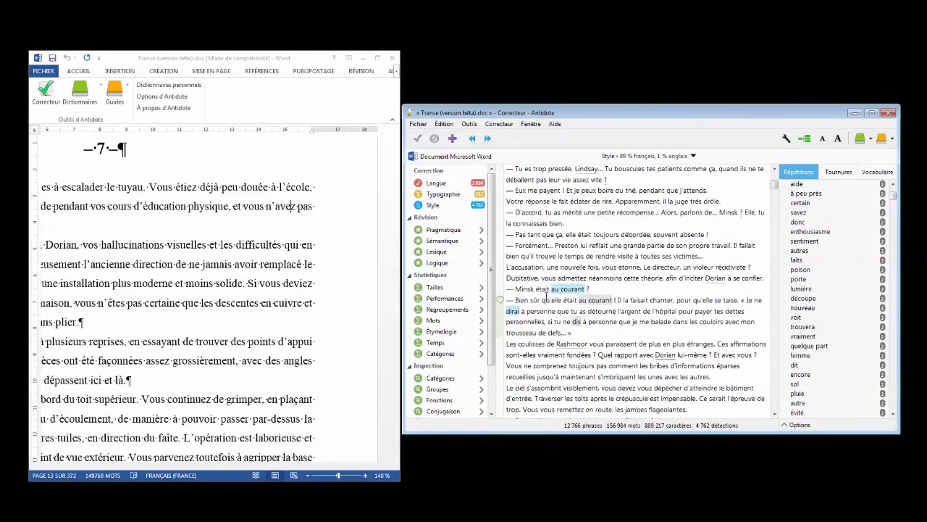
scroll(634, 308, "down", 1)
scroll(642, 297, "down", 1)
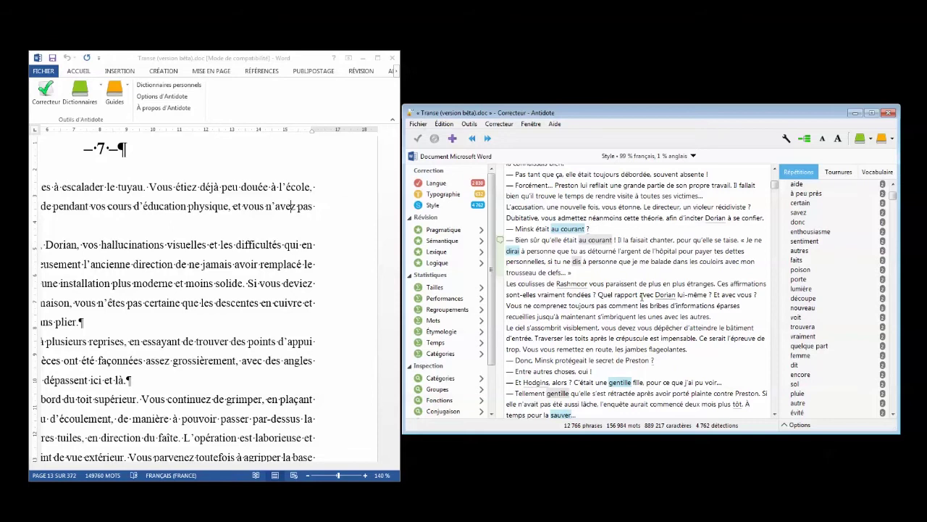
scroll(641, 297, "down", 1)
scroll(641, 297, "down", 1)
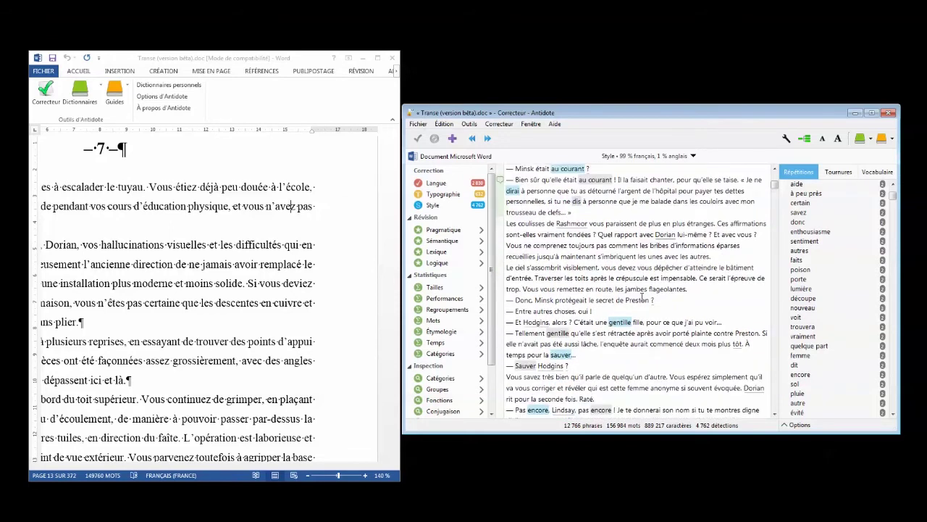
scroll(641, 297, "down", 1)
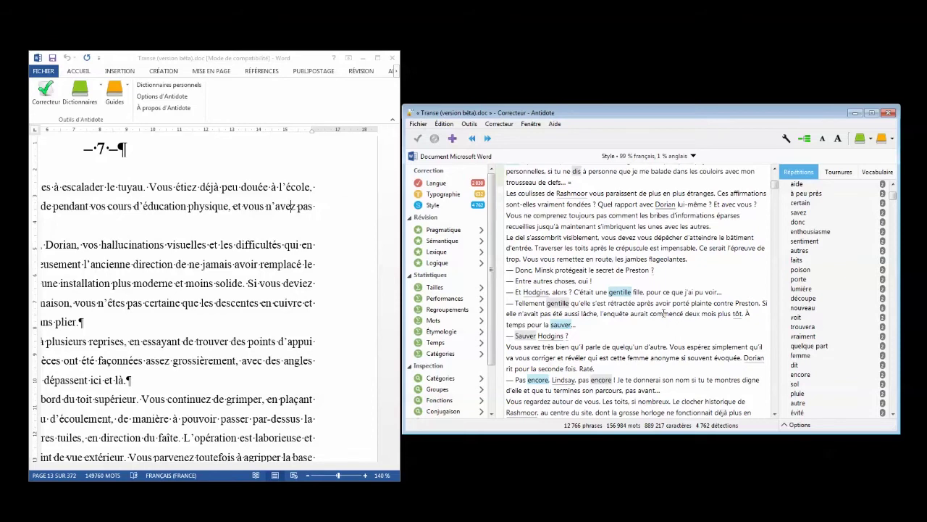
scroll(663, 312, "down", 3)
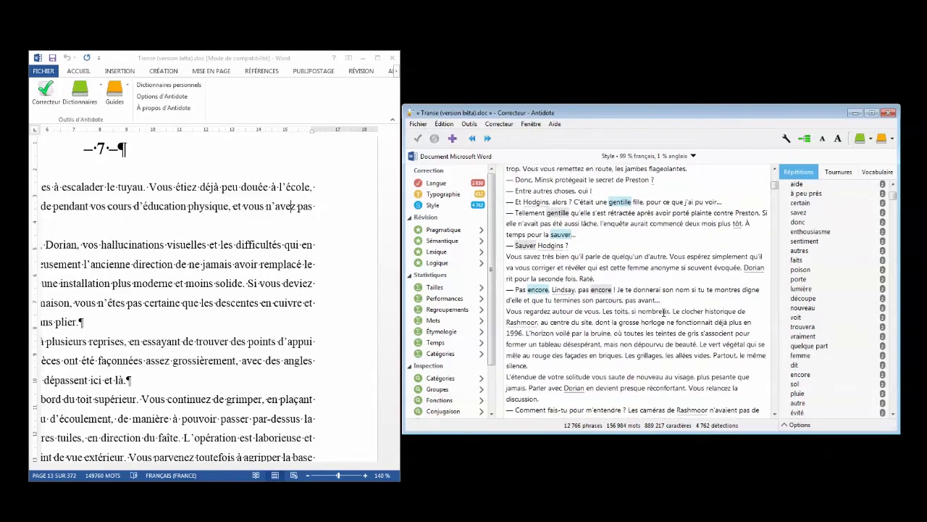
scroll(664, 313, "down", 3)
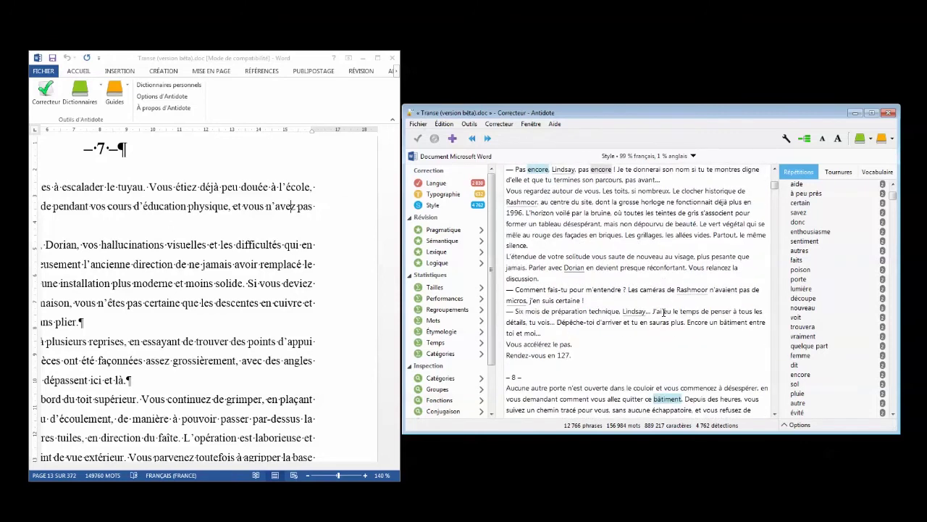
scroll(663, 313, "up", 2)
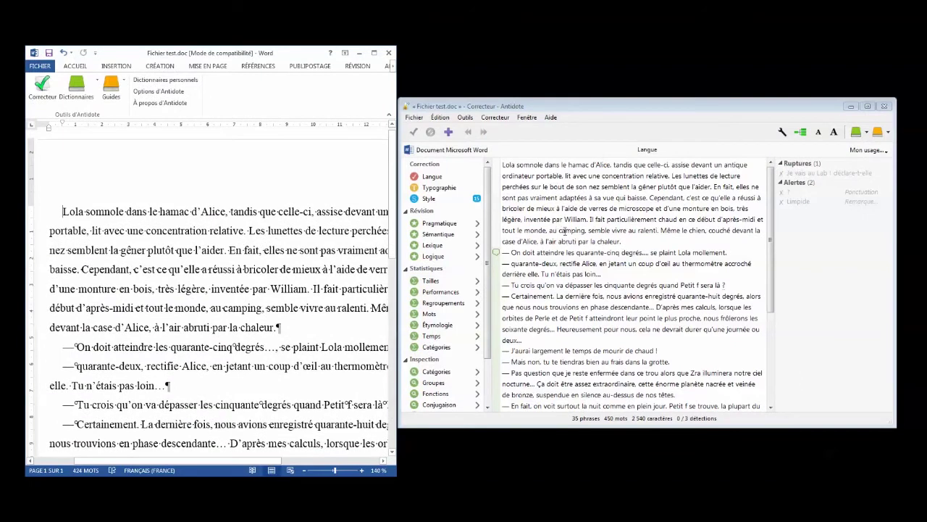
Back in the check of Fichier test.doc, view the Style and Langue results and look over the available Statistiques and Inspection filters
left_click(429, 198)
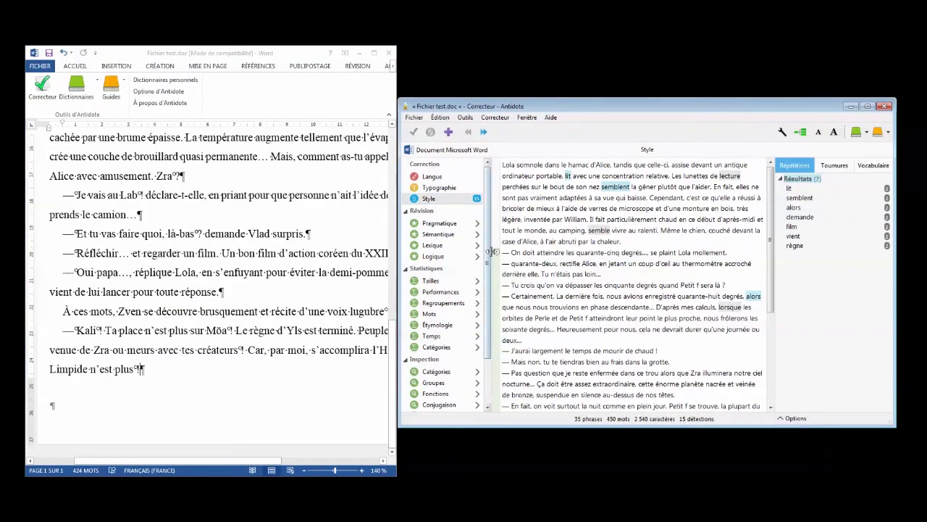
left_click(435, 177)
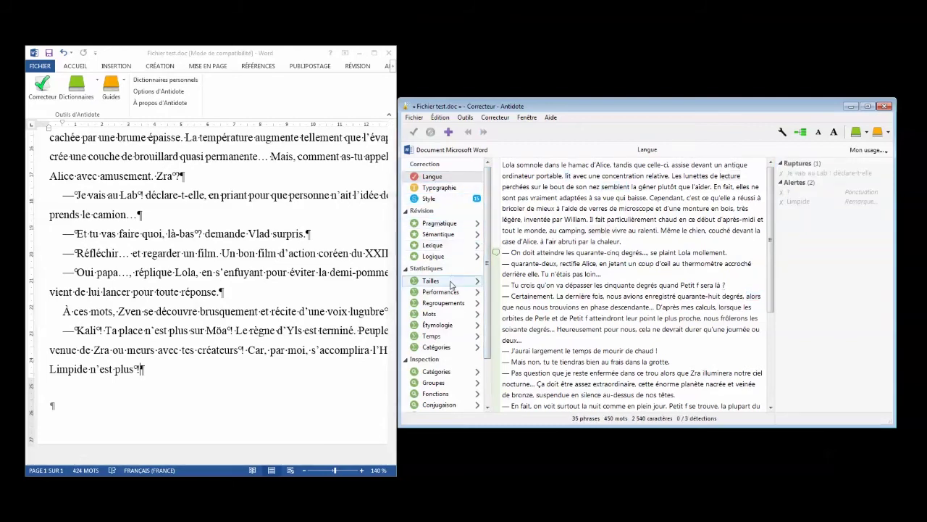
scroll(493, 318, "down", 3)
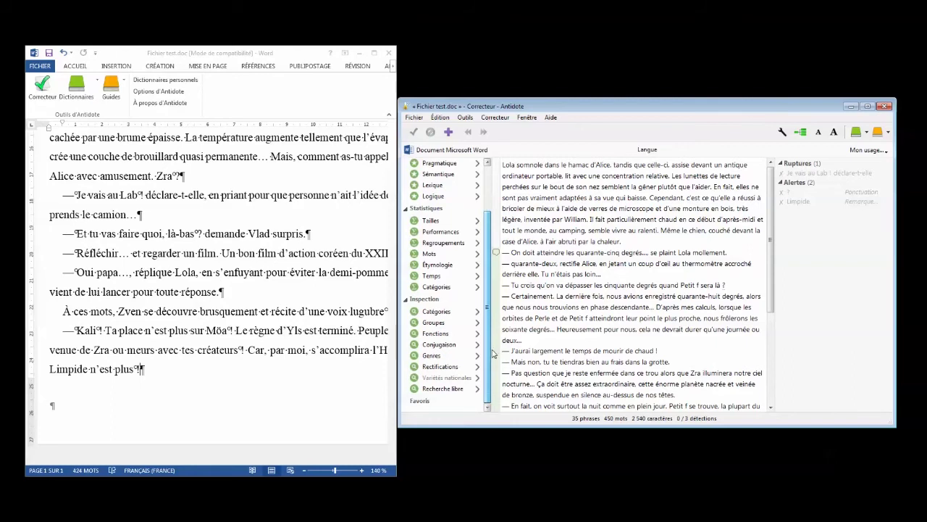
scroll(493, 353, "up", 3)
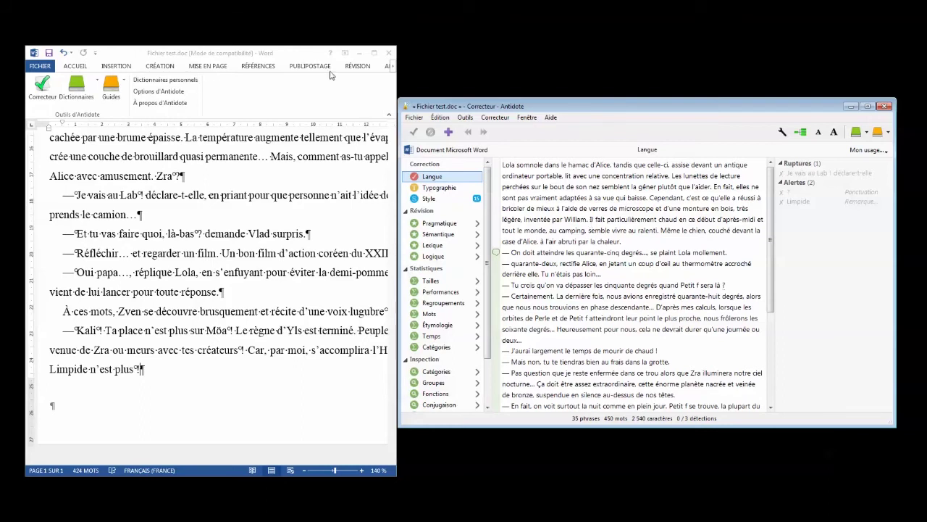
left_click(392, 66)
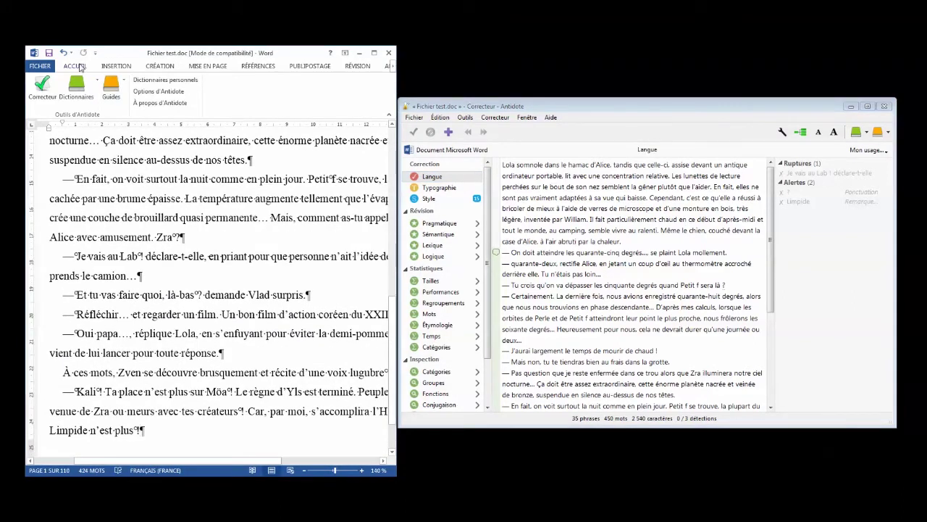
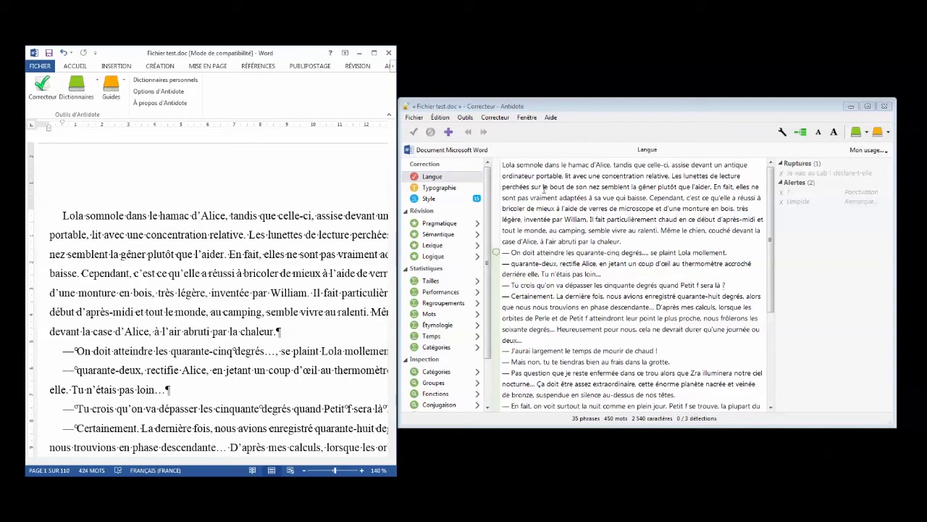
View the word category breakdown of the text and show its proper nouns (noms propres)
mouse_move(491, 186)
left_mouse_down()
mouse_move(492, 243)
mouse_move(488, 174)
left_mouse_up()
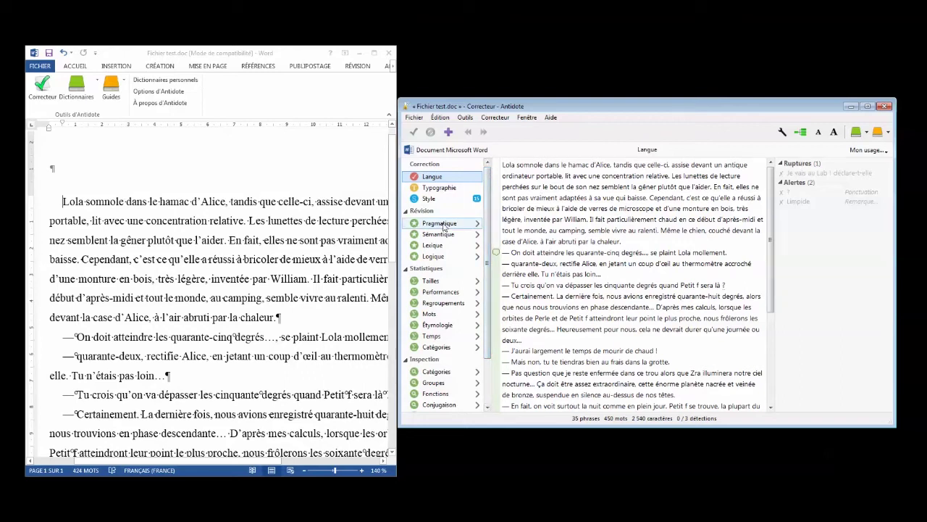
left_click(436, 371)
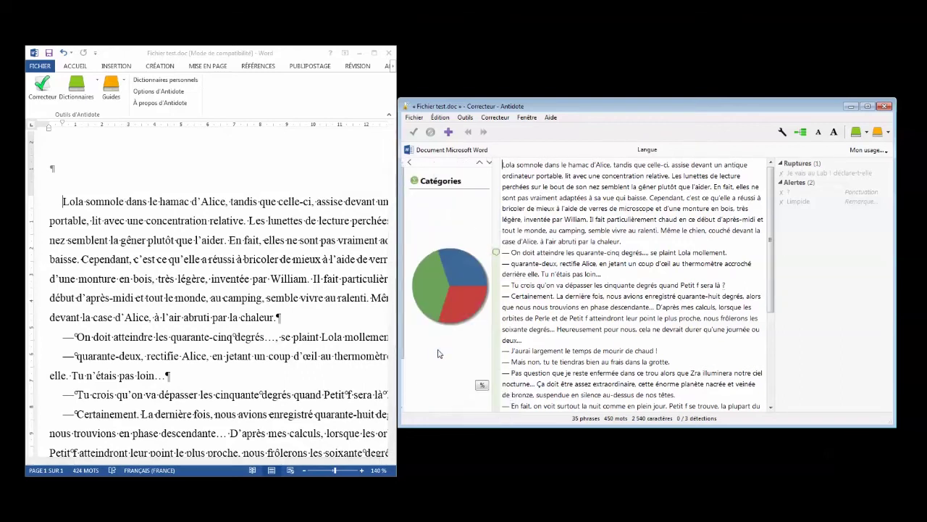
left_click(440, 319)
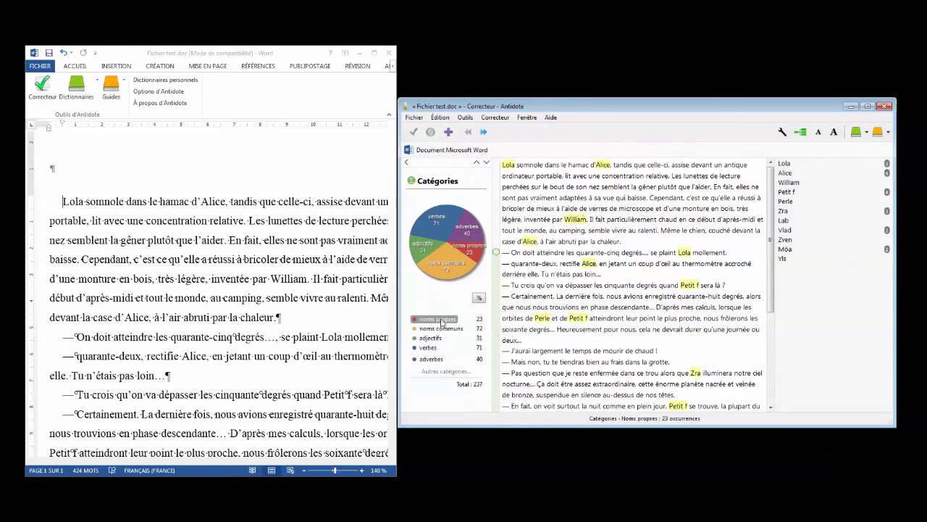
left_click(406, 165)
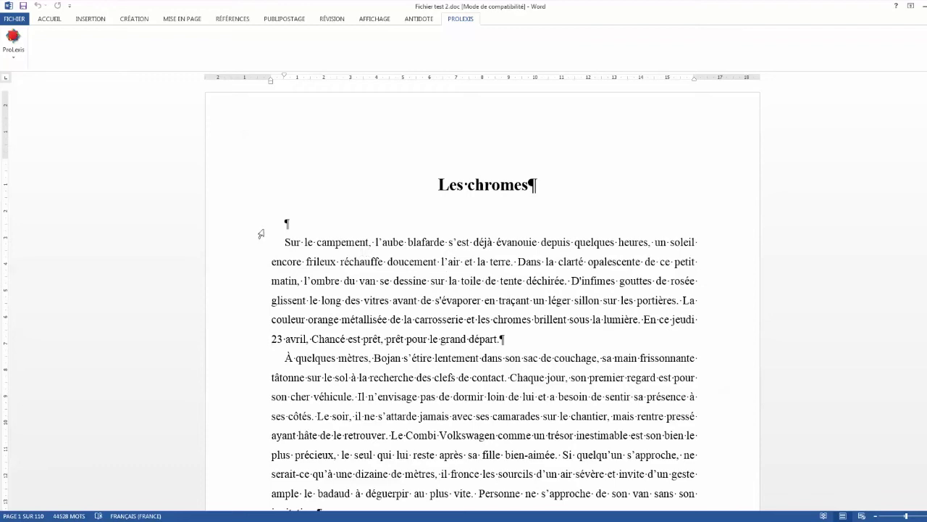
Switch to Fichier test 2.doc in Word, run ProLexis's typographic analysis on the entire text and examine the 9h 30 anomaly
left_click(13, 45)
mouse_move(45, 95)
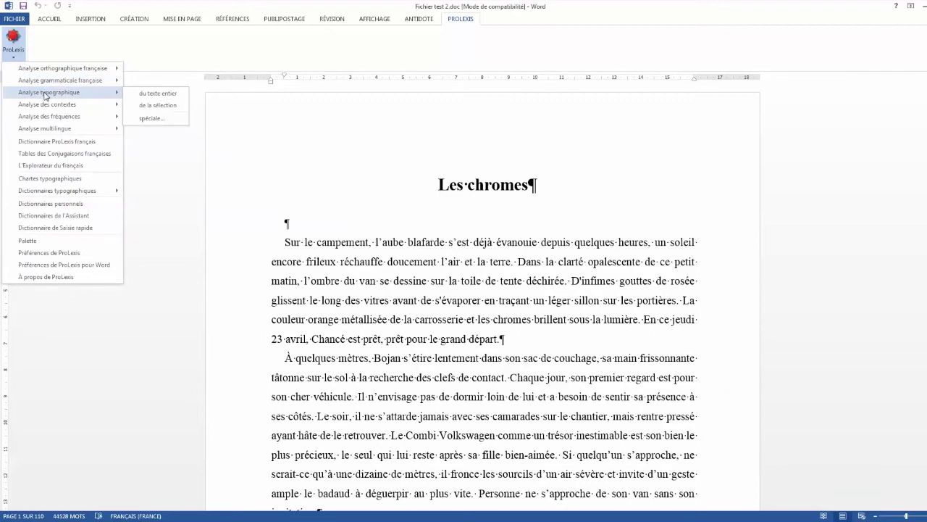
left_click(154, 95)
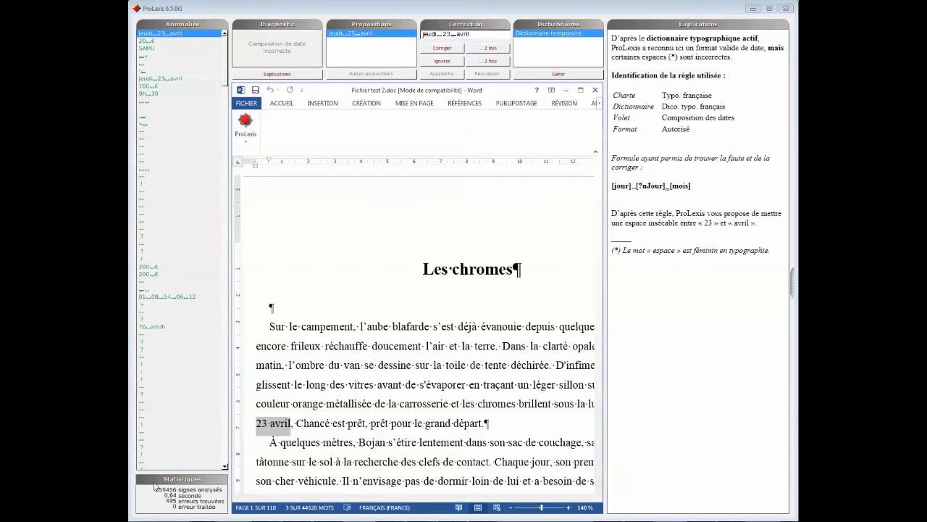
left_click(269, 326)
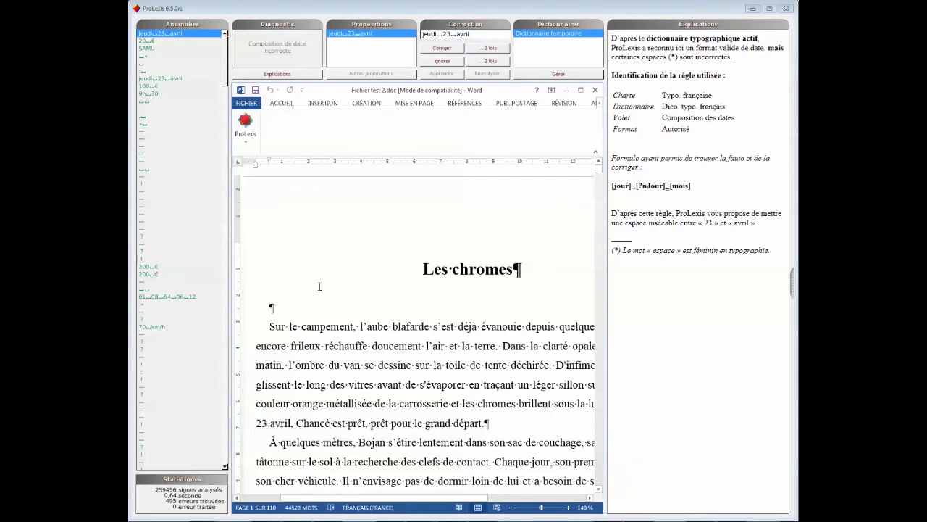
left_click(168, 94)
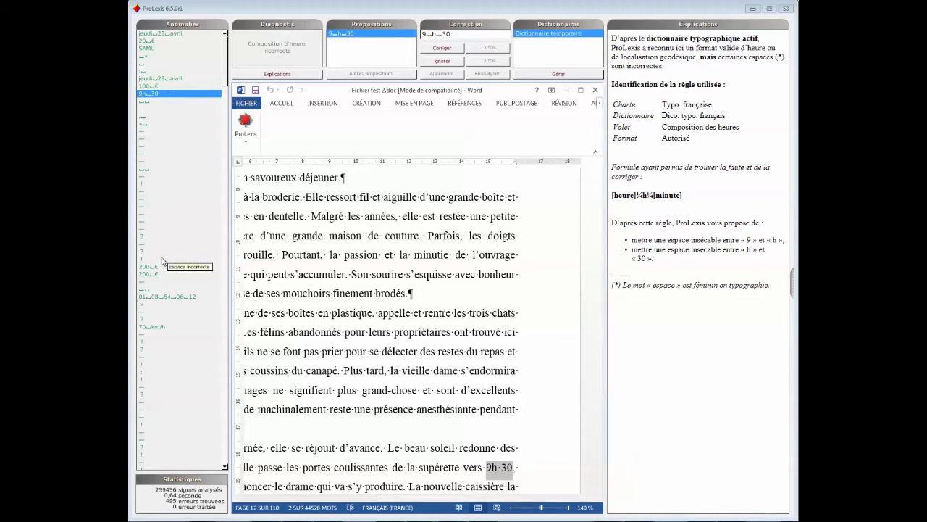
Examine ProLexis's explanations for the 70 km/h, 100 €, SAMU and jeudi 23 avril anomalies in the document
left_click(162, 328)
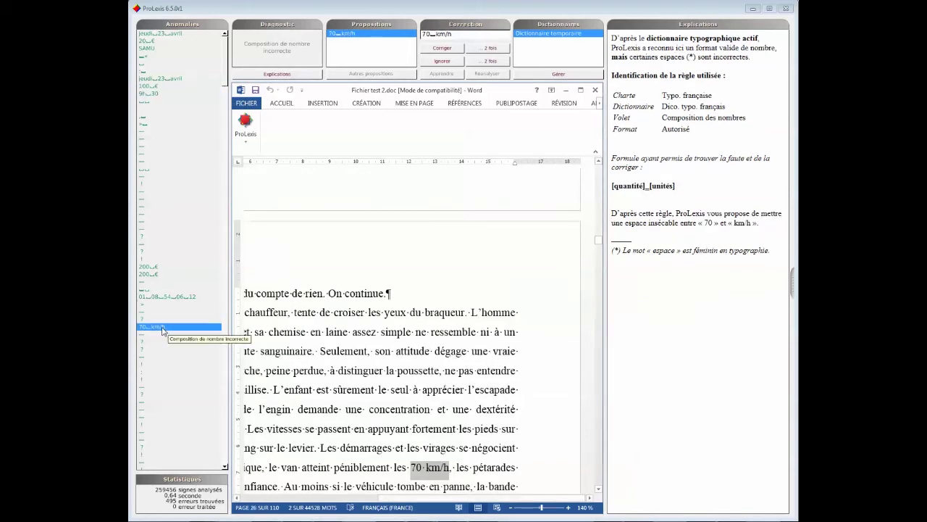
left_click(152, 85)
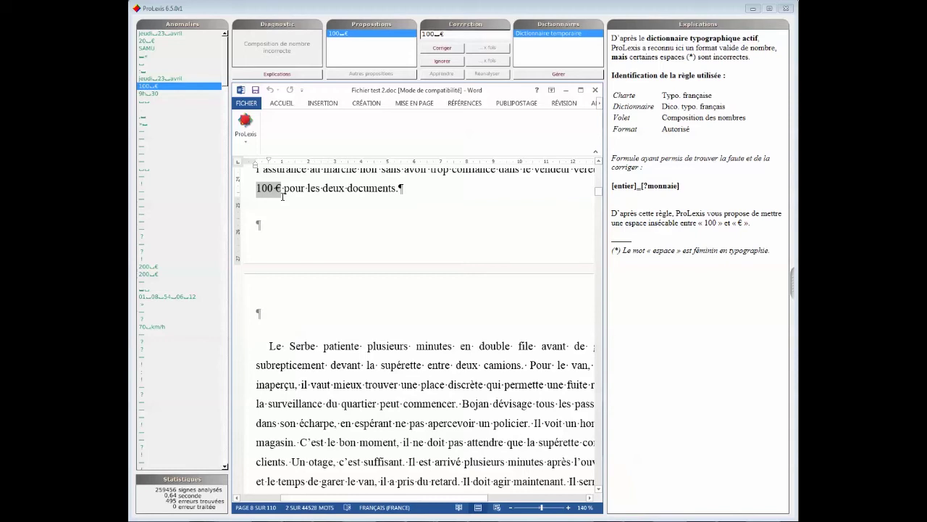
left_click(153, 50)
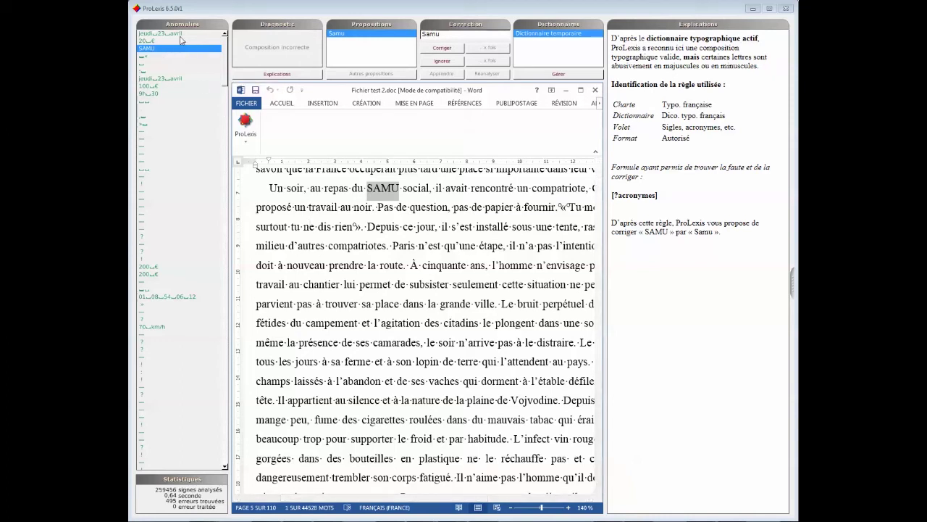
left_click(181, 33)
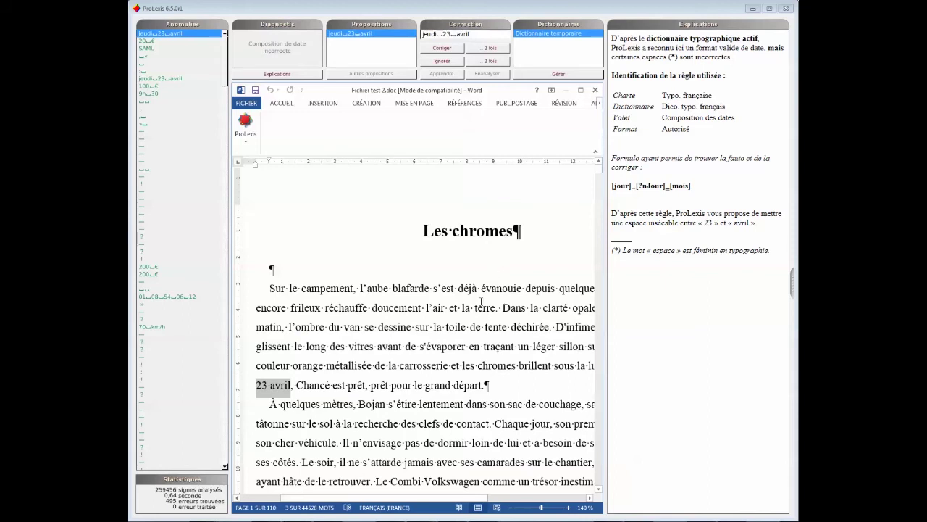
scroll(481, 299, "up", 1)
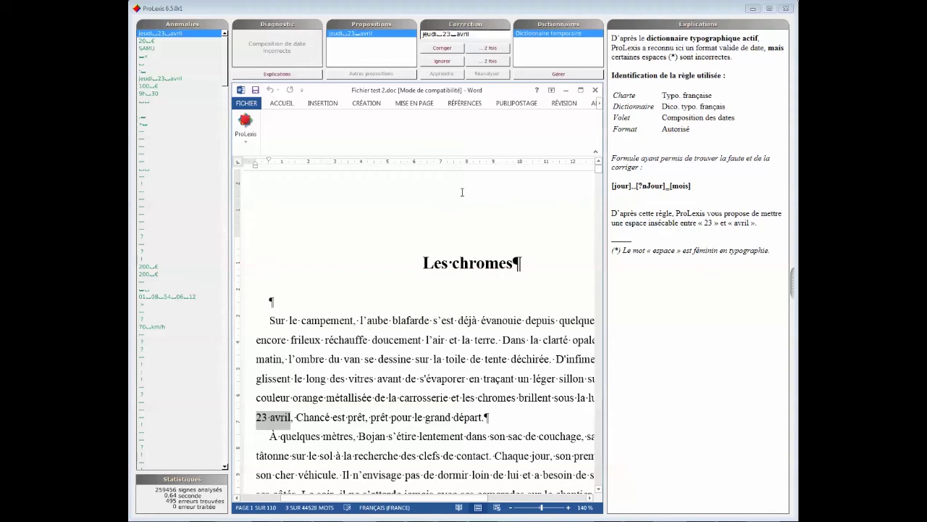
Correct the spacing in all occurrences of jeudi 23 avril and in 20 €, and ignore the SAMU anomaly
left_click(490, 48)
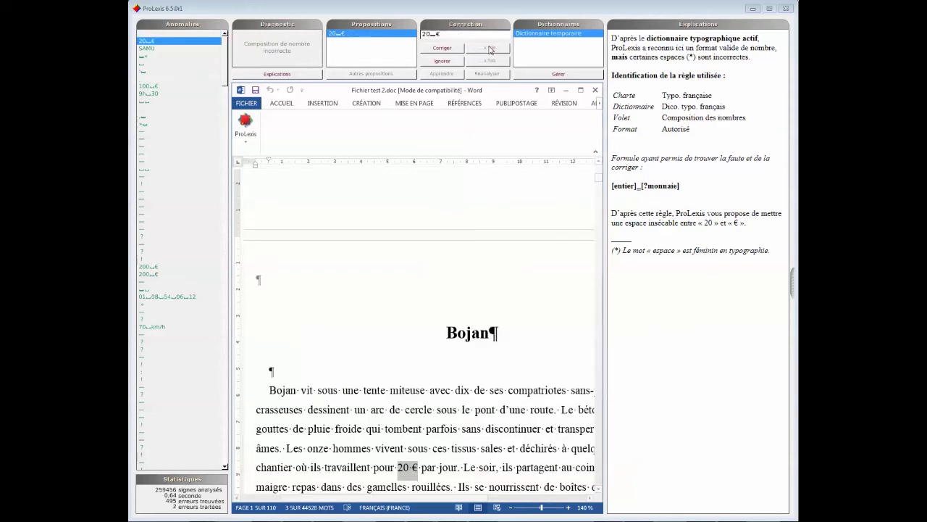
left_click(433, 49)
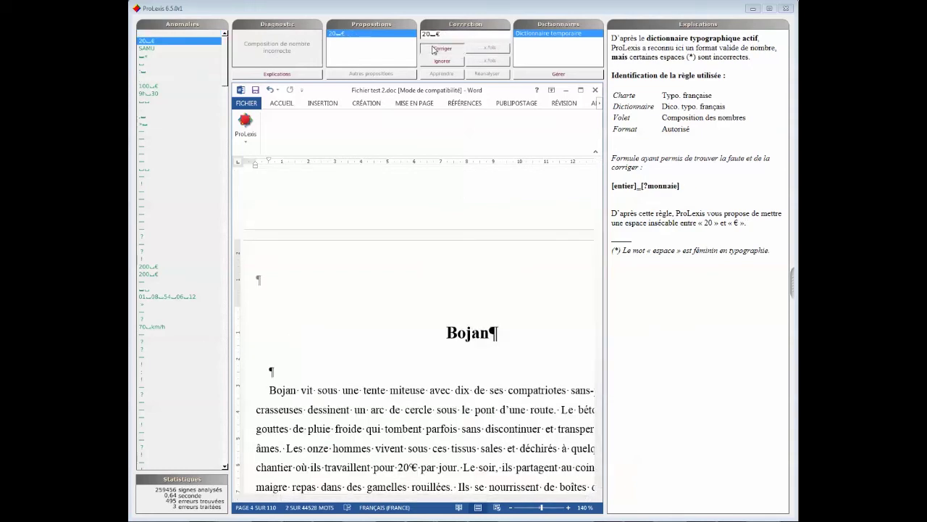
left_click(440, 63)
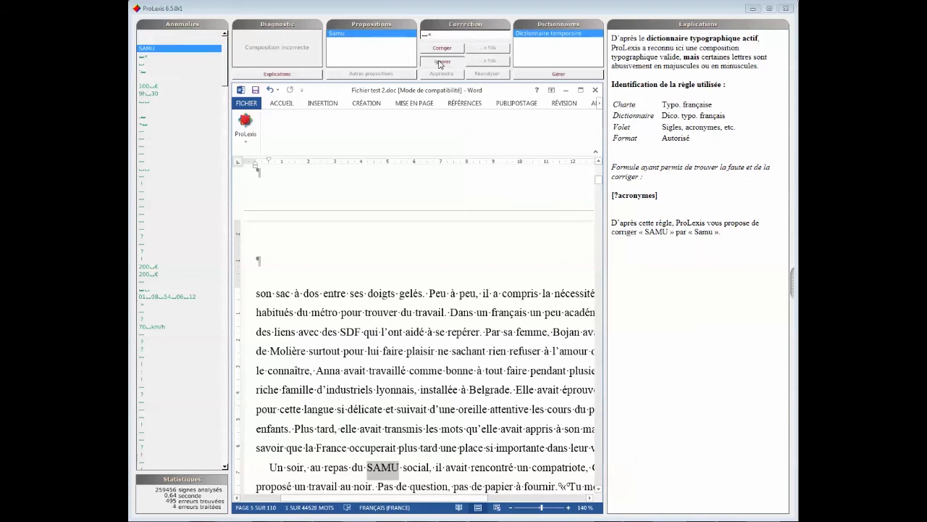
Accept the single spacing corrections from the opening guillemet after SAMU through 100 € and 9h 30, including the forbidden space and the colon
left_click(441, 49)
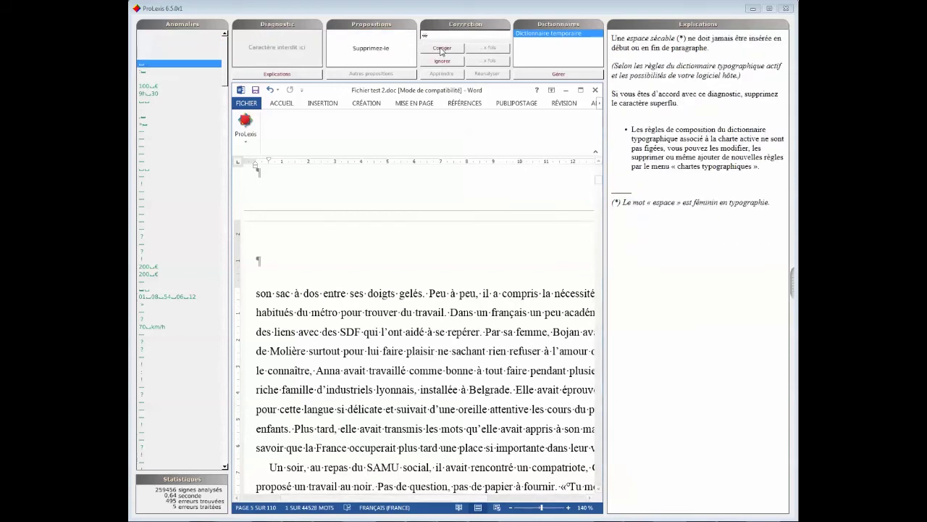
left_click(440, 49)
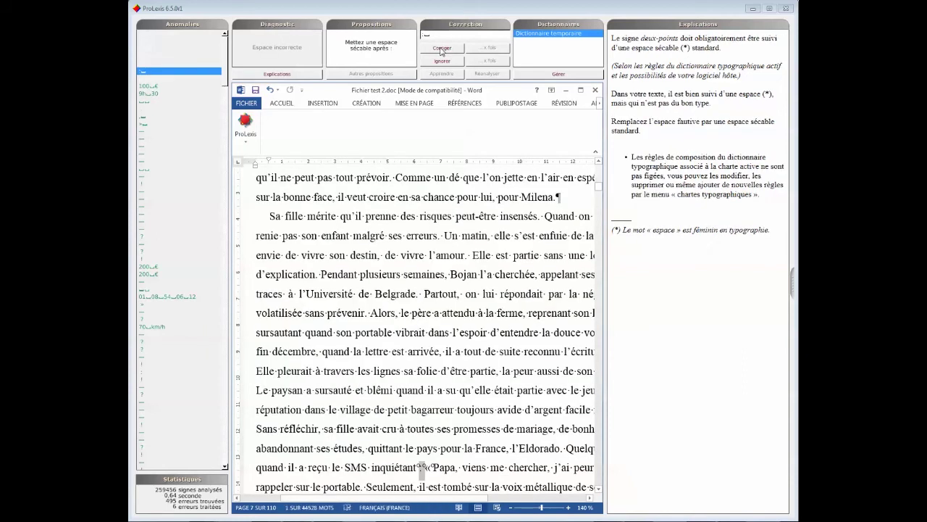
left_click(440, 49)
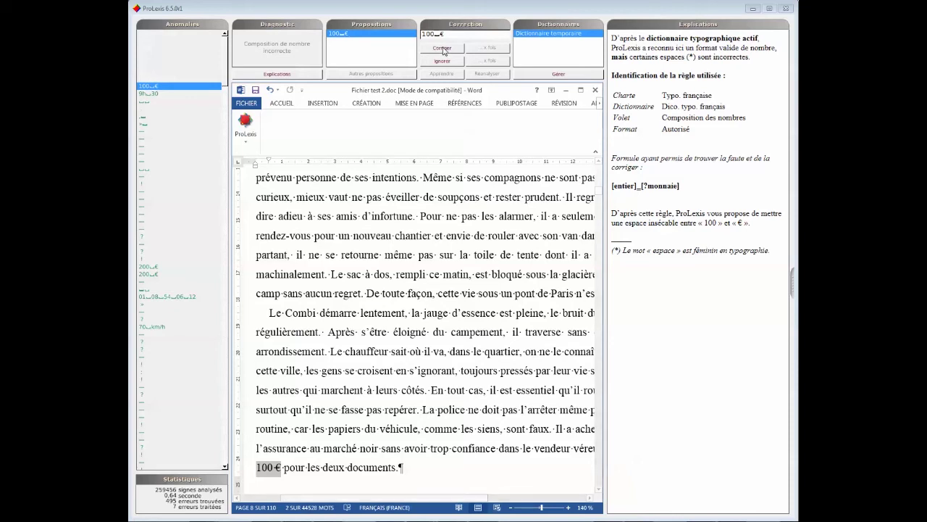
left_click(443, 50)
left_click(444, 49)
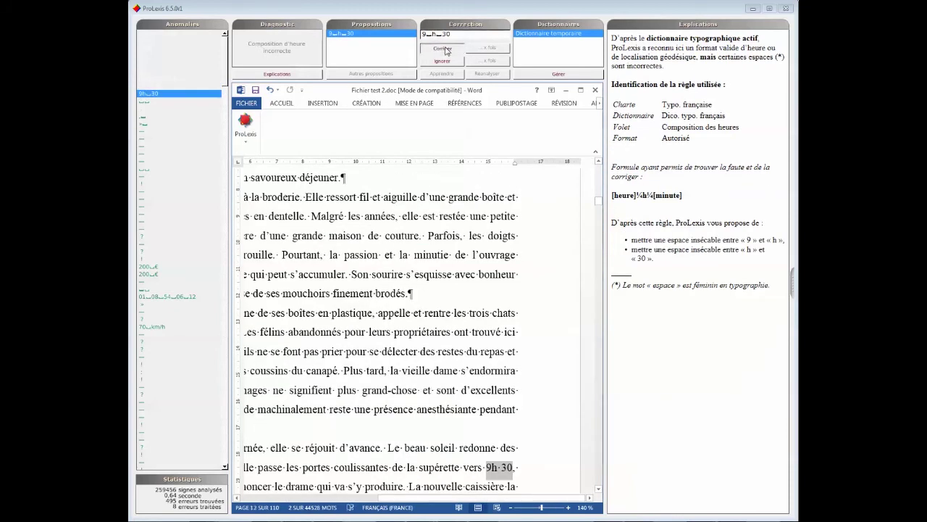
Remove all flagged spaces before full stops and put standard breaking spaces after the flagged comma and closing guillemets
left_click(476, 48)
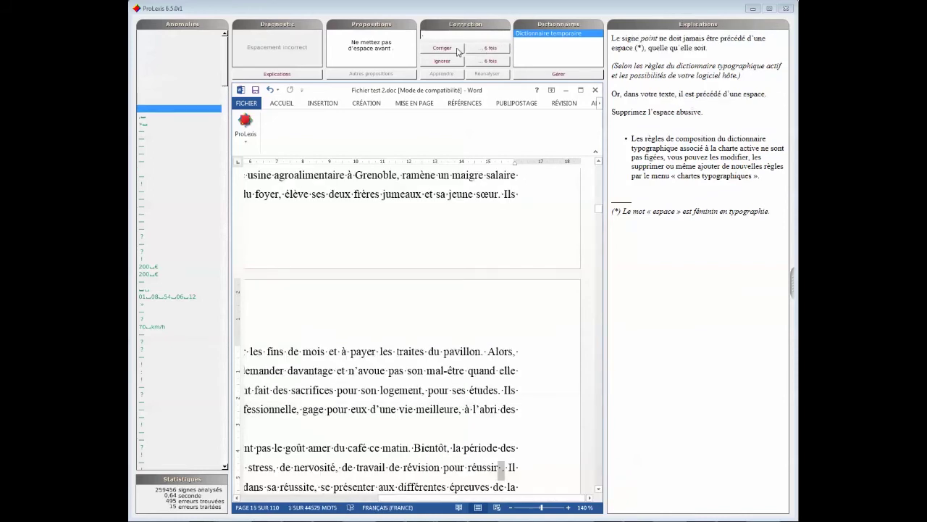
left_click(483, 48)
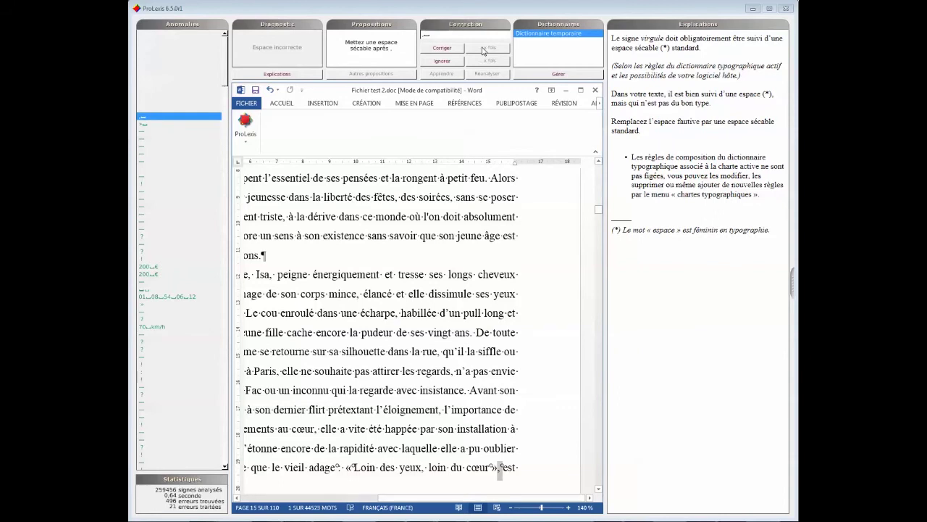
left_click(445, 49)
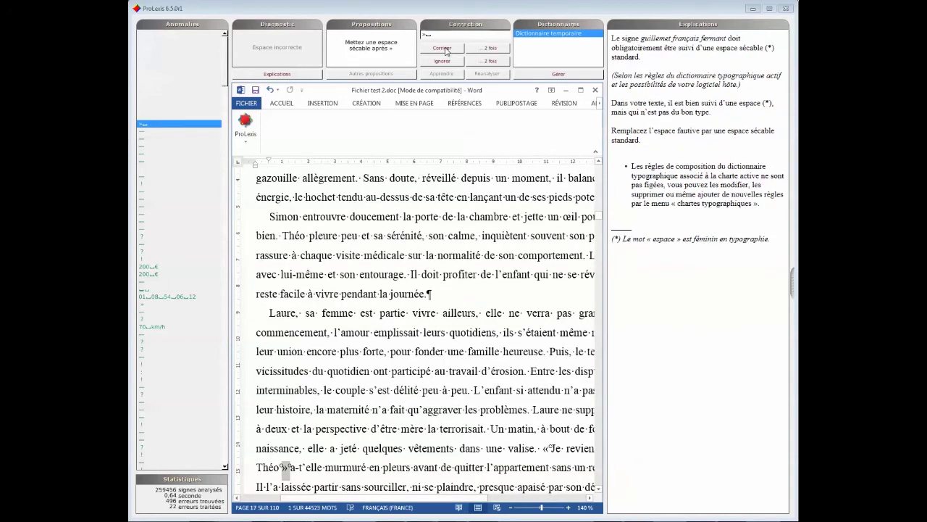
left_click(478, 48)
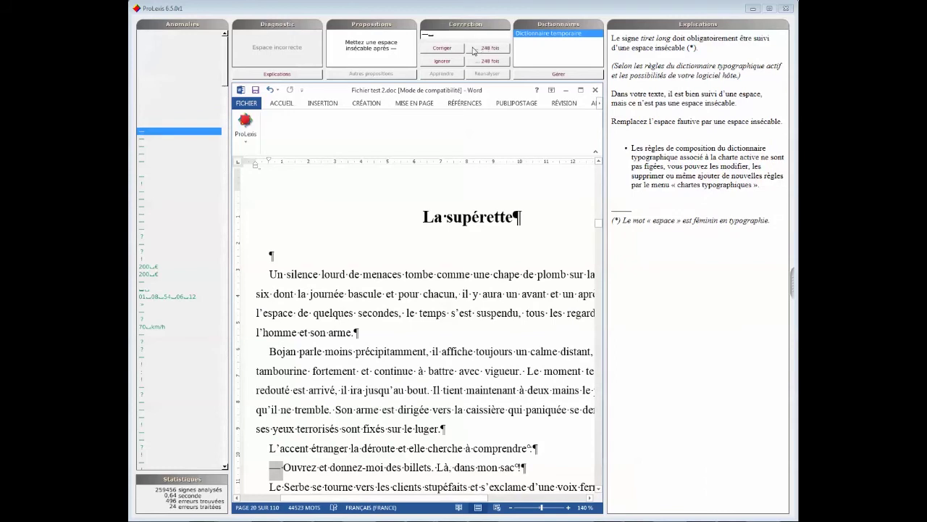
Put non-breaking spaces after all flagged long dashes and before all flagged exclamation and question marks
left_click(478, 48)
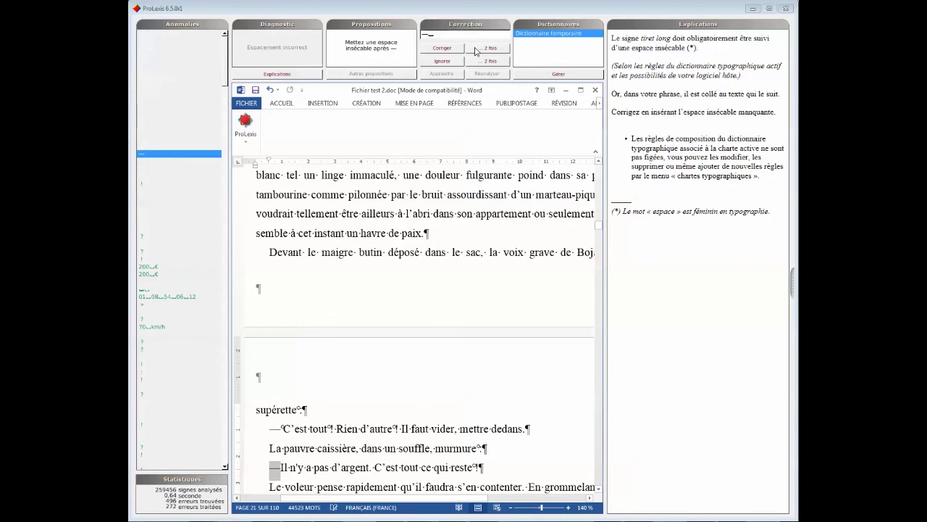
left_click(485, 50)
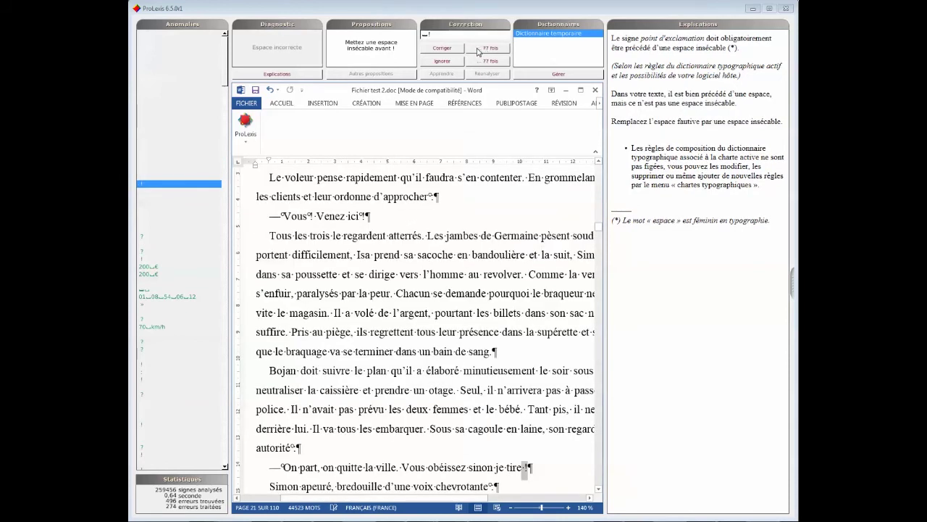
left_click(480, 48)
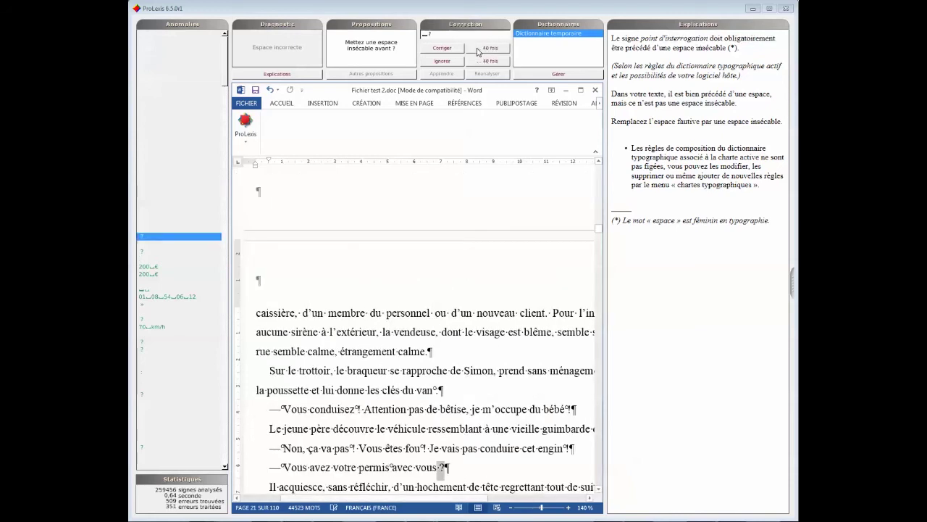
left_click(478, 49)
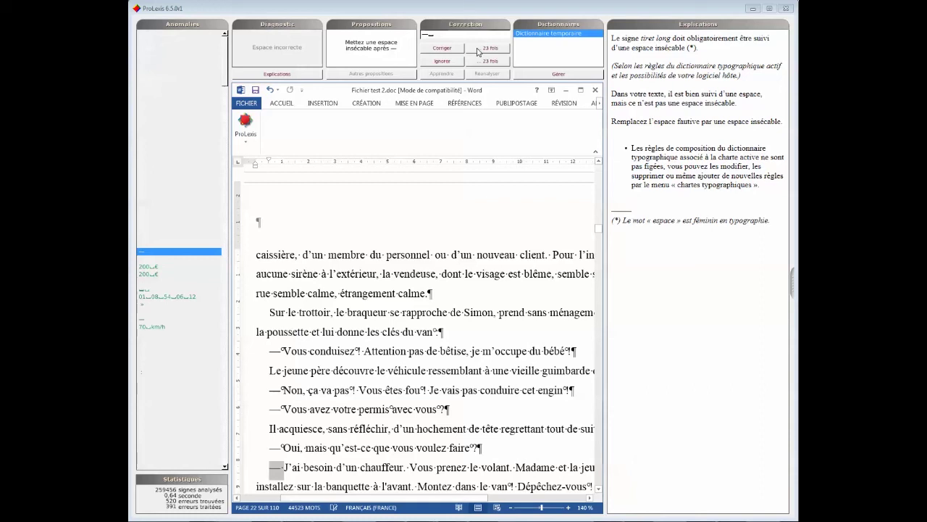
left_click(478, 49)
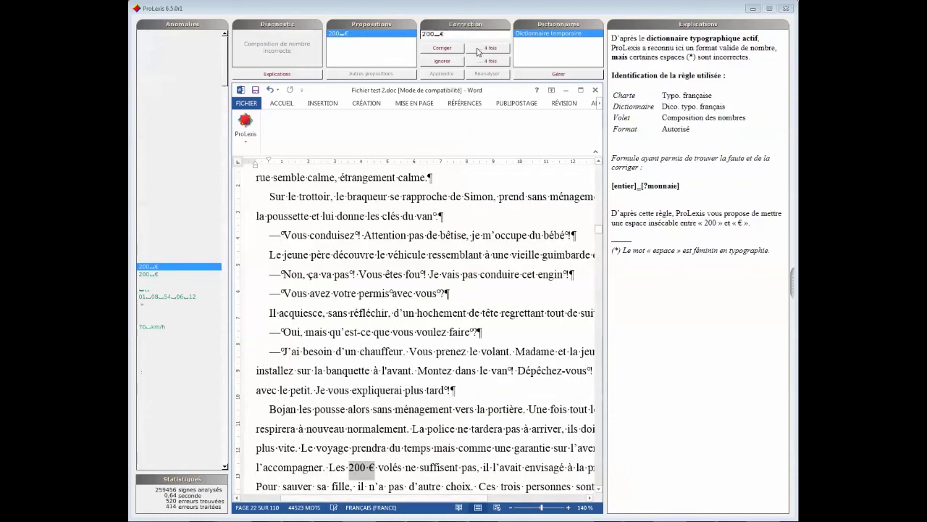
Apply the non-breaking space corrections to 200 €, the phone number, closing guillemets and 70 km/h, and remove the flagged double spaces
left_click(478, 49)
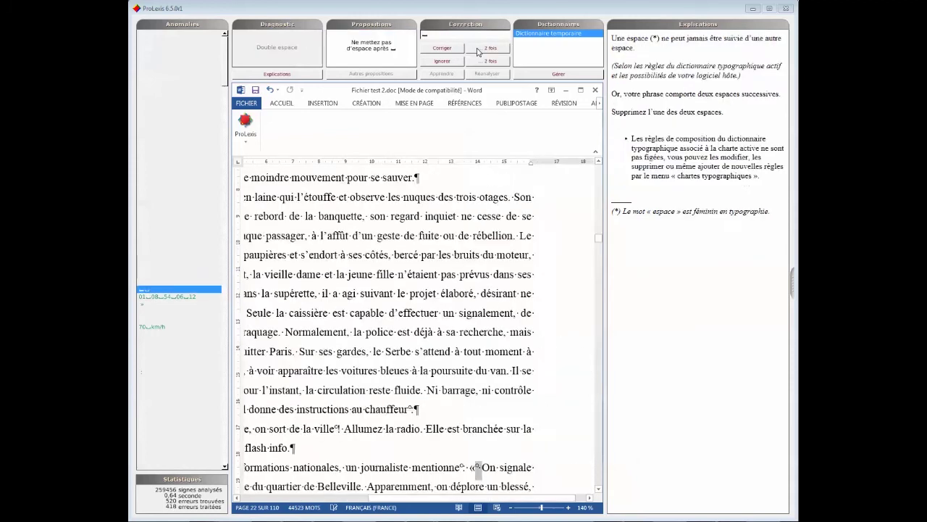
left_click(490, 49)
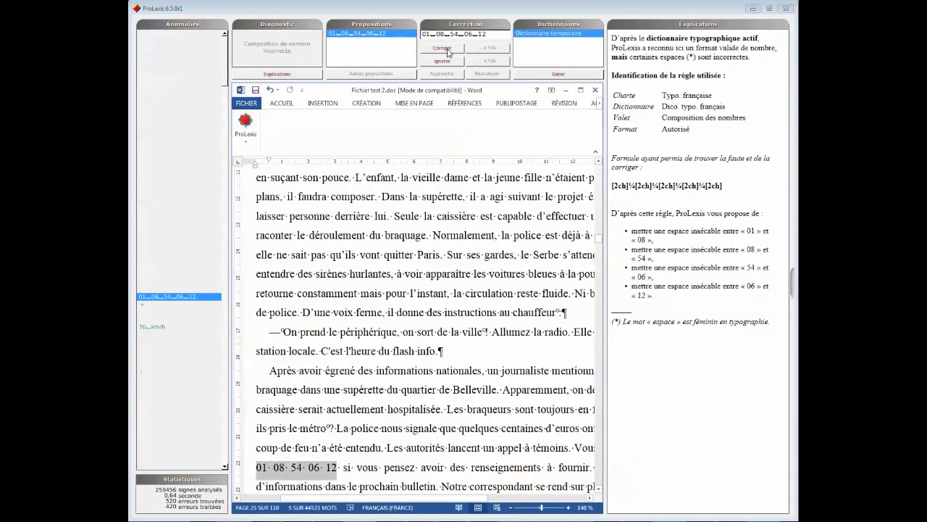
left_click(442, 49)
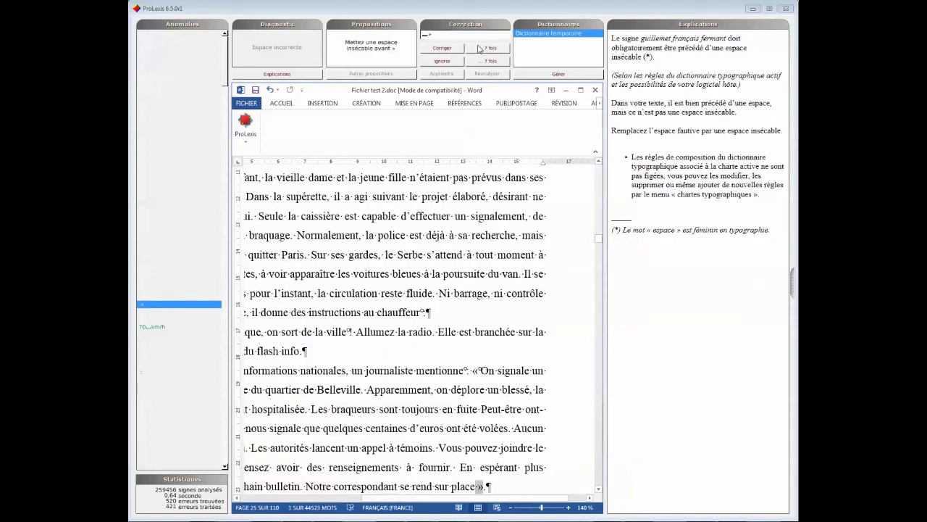
left_click(478, 49)
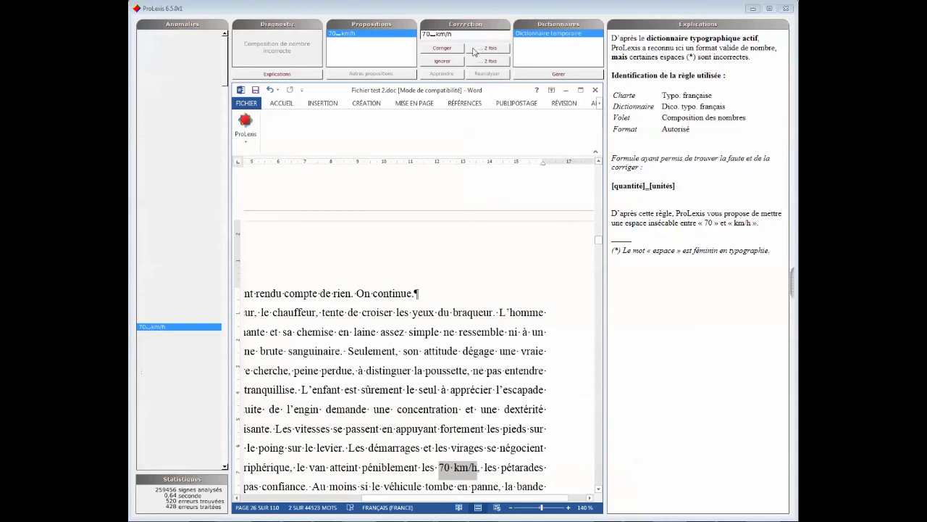
left_click(475, 50)
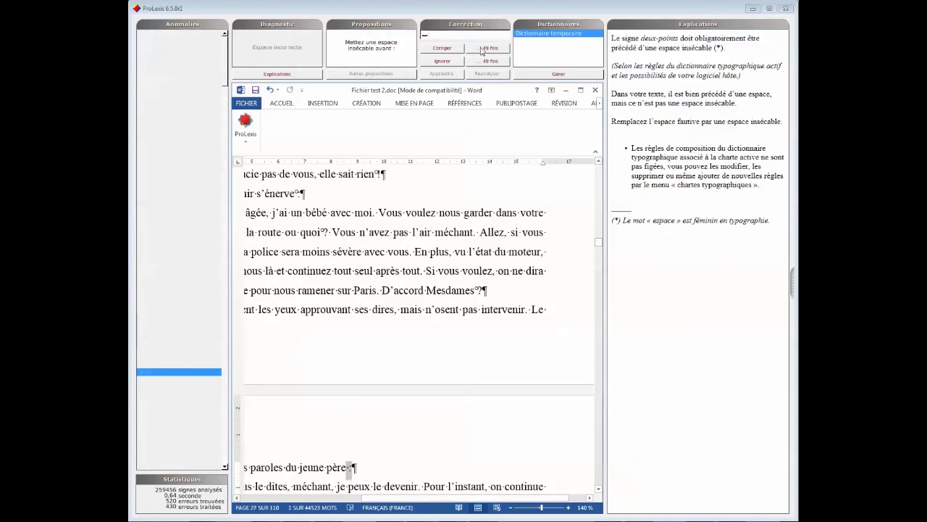
Put non-breaking spaces before all flagged colons, after the long dashes, and in 90 km/h, du Mans and 50 €
left_click(475, 50)
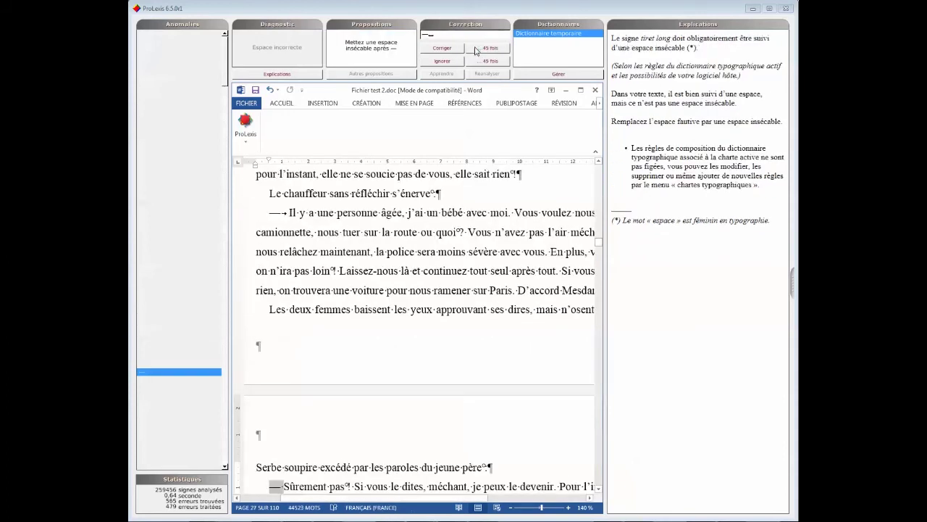
left_click(475, 50)
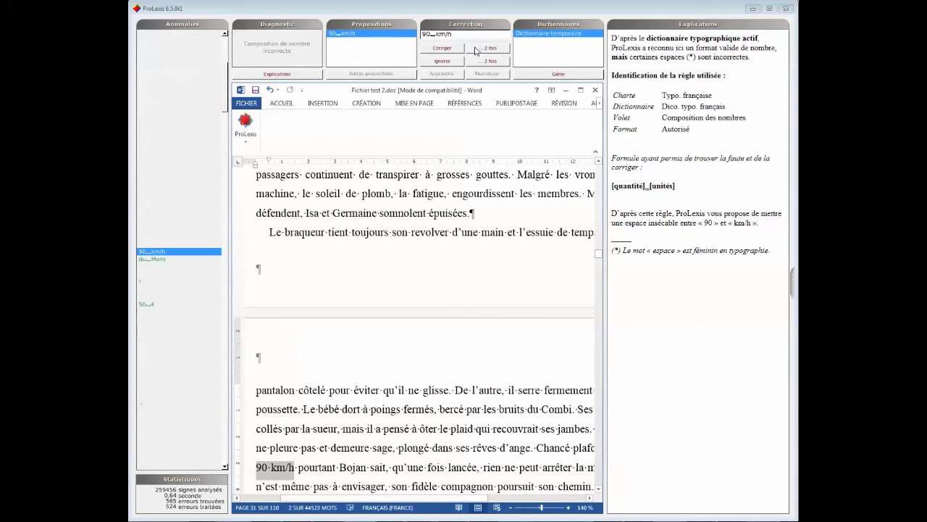
left_click(475, 50)
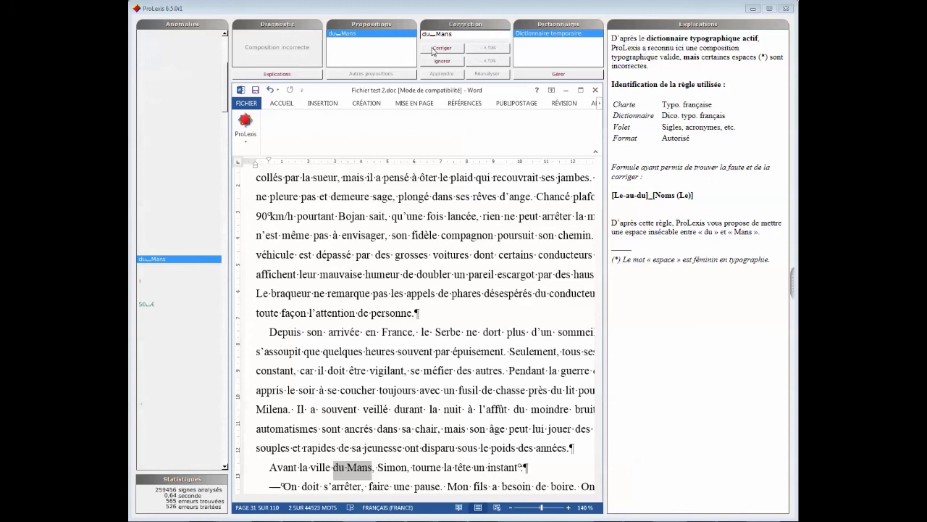
left_click(436, 47)
left_click(483, 48)
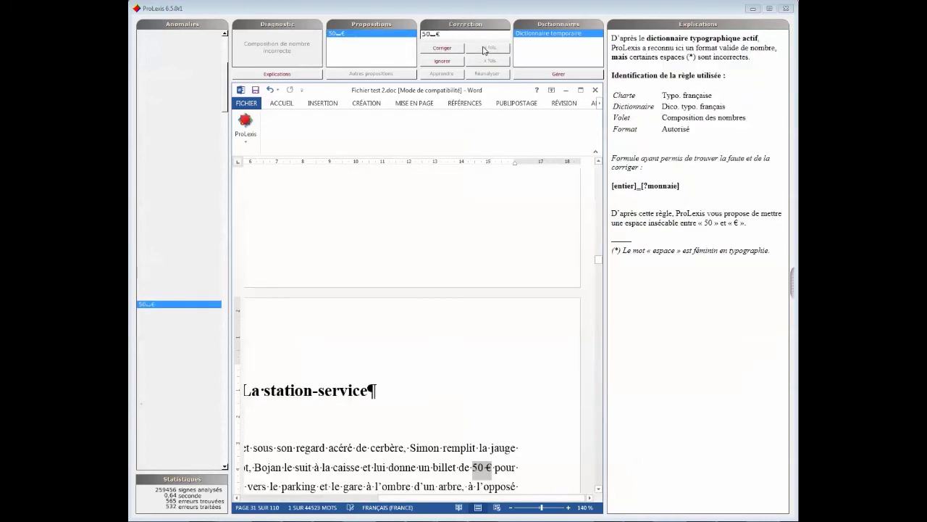
left_click(441, 50)
Remove all flagged spaces before commas and add non-breaking spaces before the question marks and after the long dashes
left_click(472, 49)
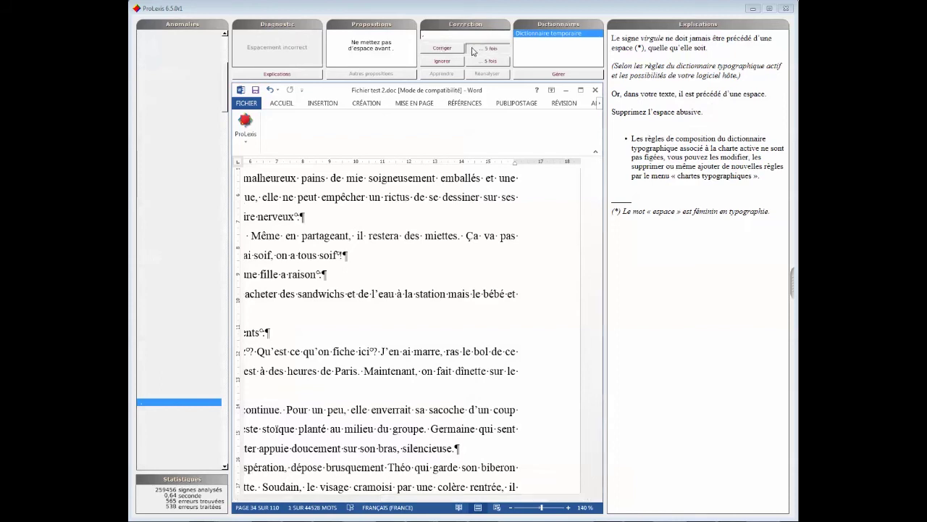
left_click(441, 49)
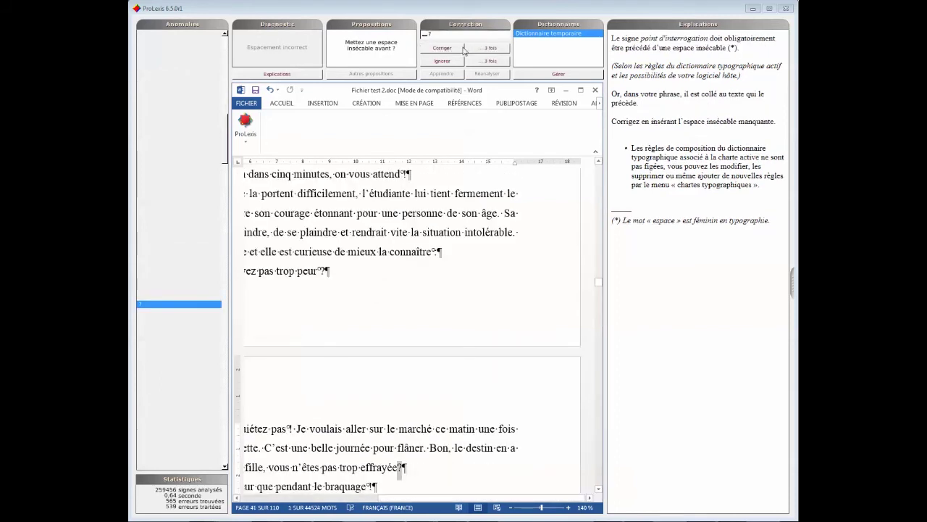
left_click(480, 48)
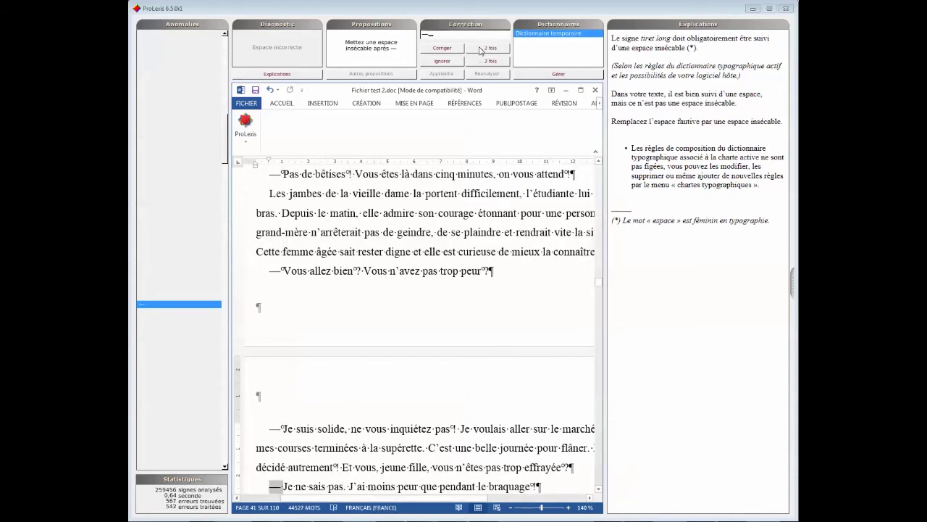
left_click(481, 48)
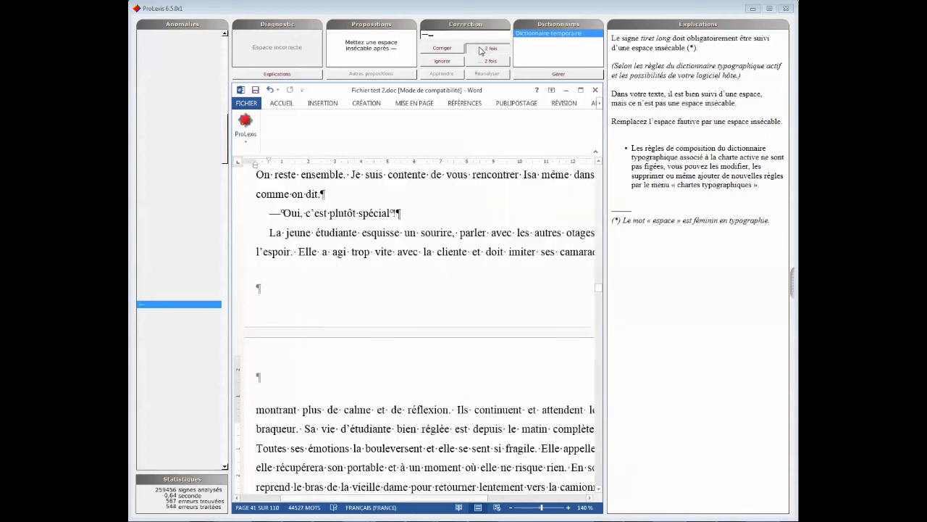
left_click(442, 49)
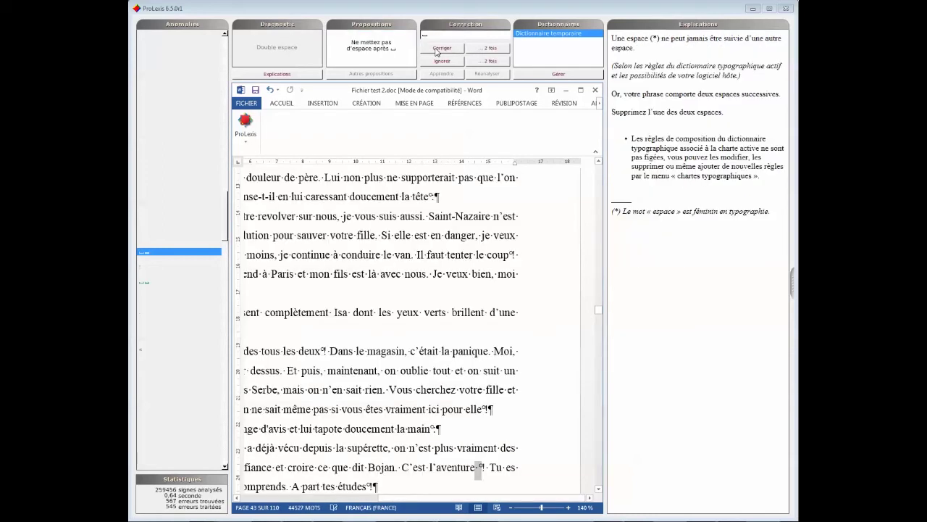
Remove the flagged double spaces and put non-breaking spaces before the flagged exclamation mark and colons and after the long dashes
left_click(482, 49)
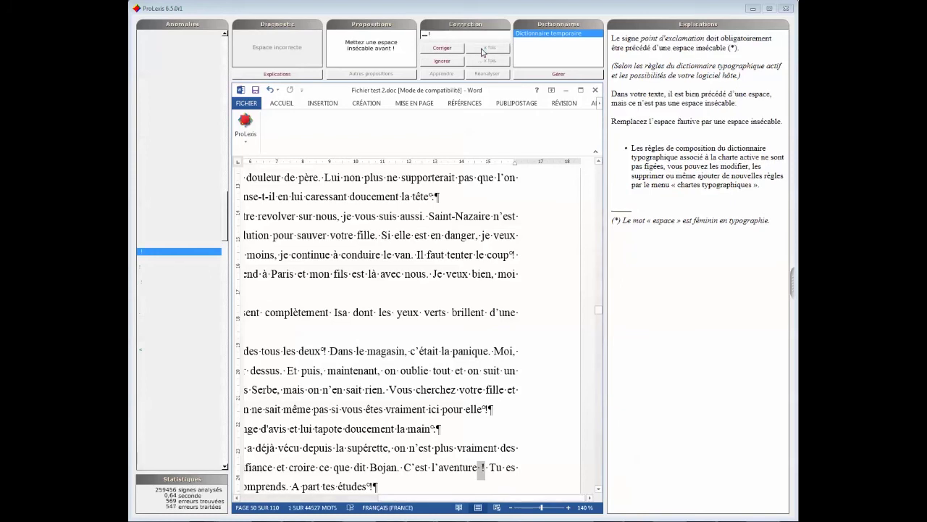
left_click(445, 49)
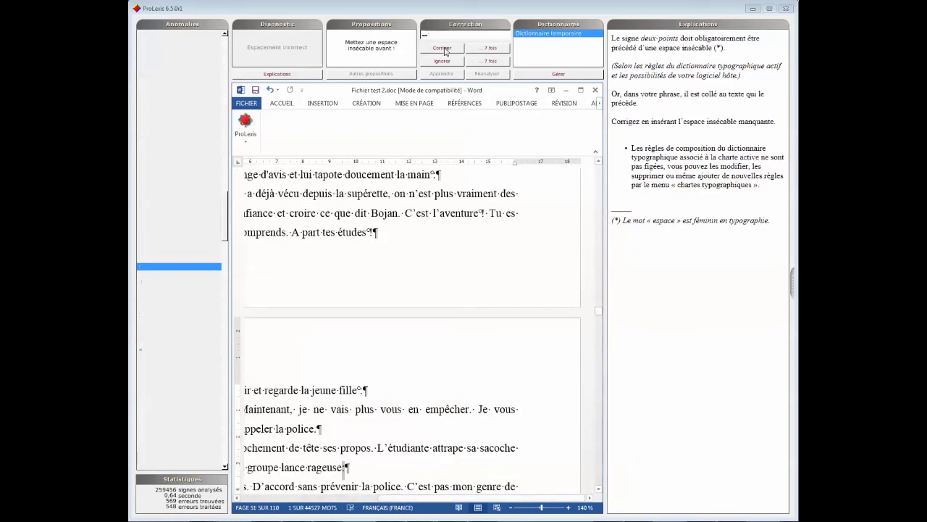
left_click(483, 49)
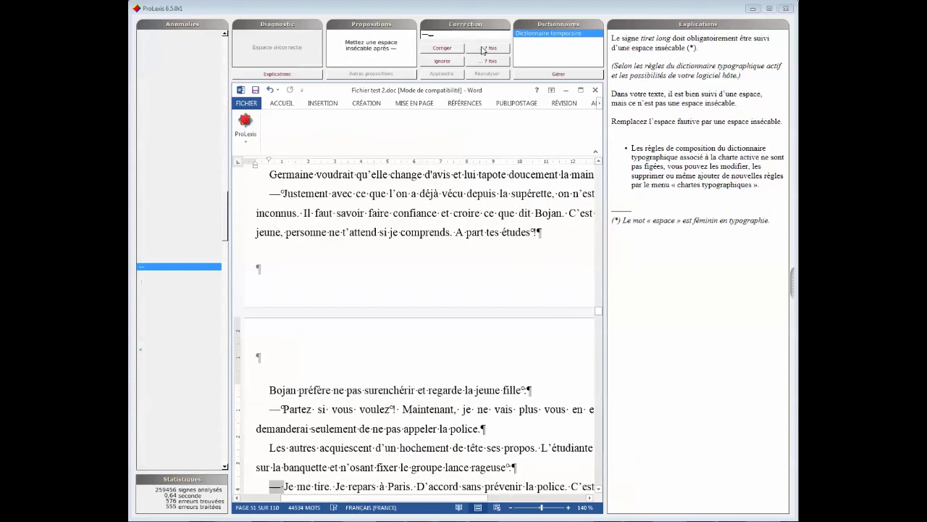
left_click(483, 48)
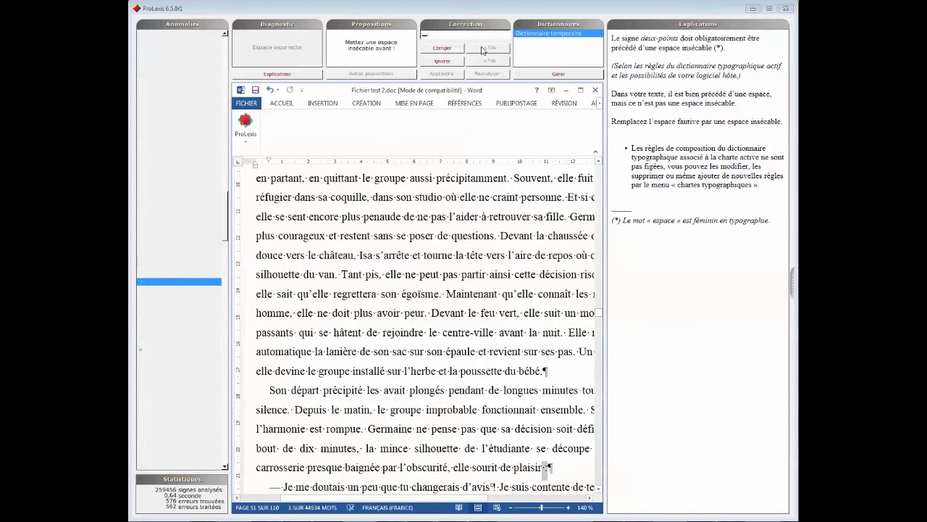
left_click(444, 49)
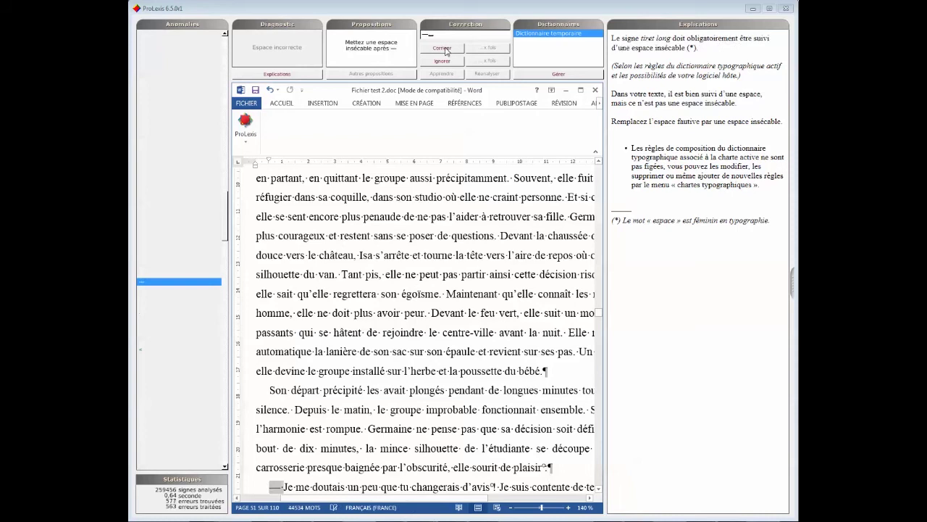
left_click(443, 49)
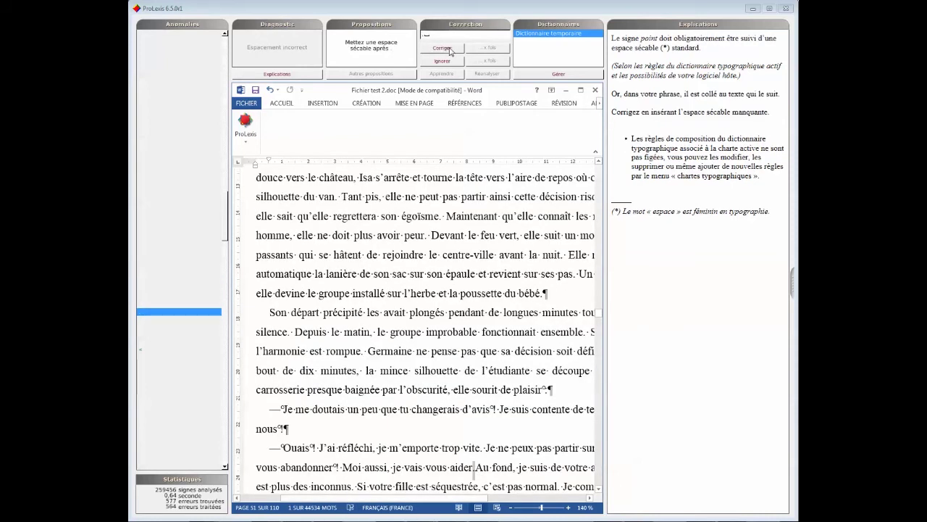
Insert the missing space before "Au fond" and put non-breaking spaces after all flagged opening guillemets and in 9 heures
left_click(443, 49)
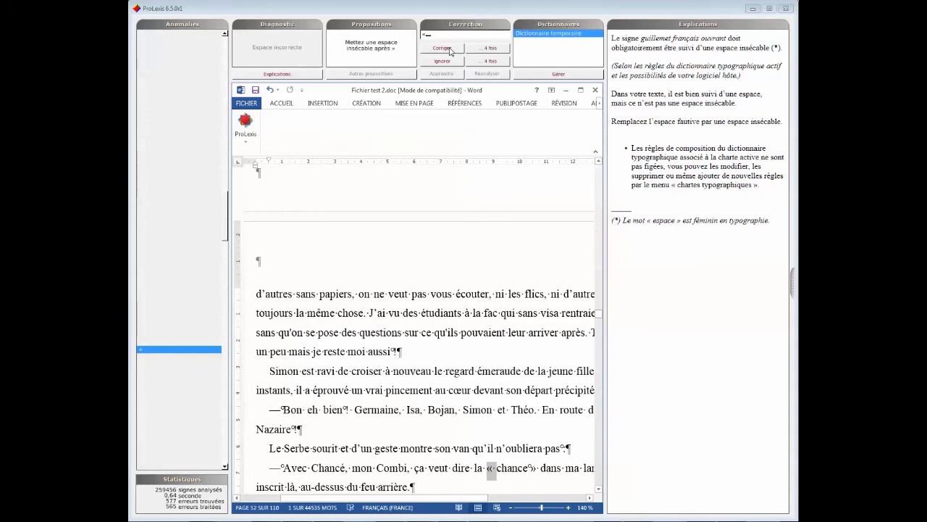
left_click(475, 50)
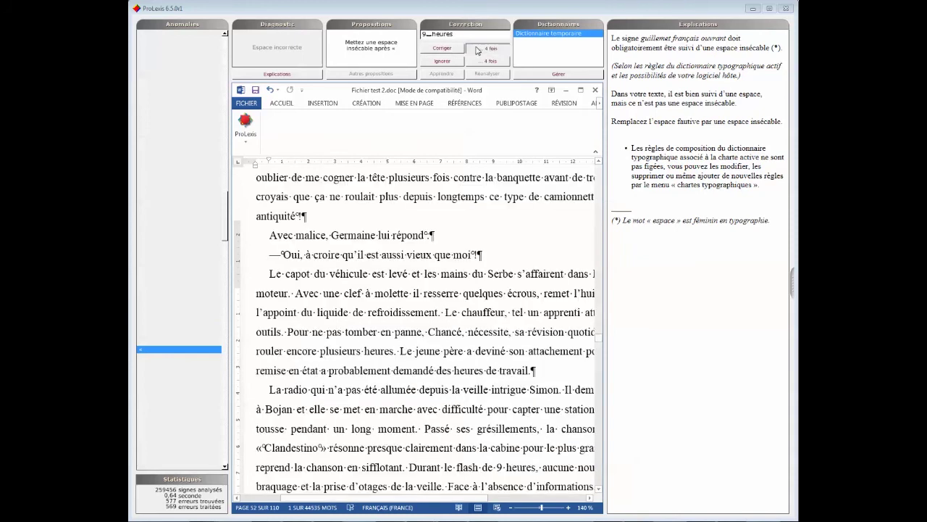
left_click(442, 49)
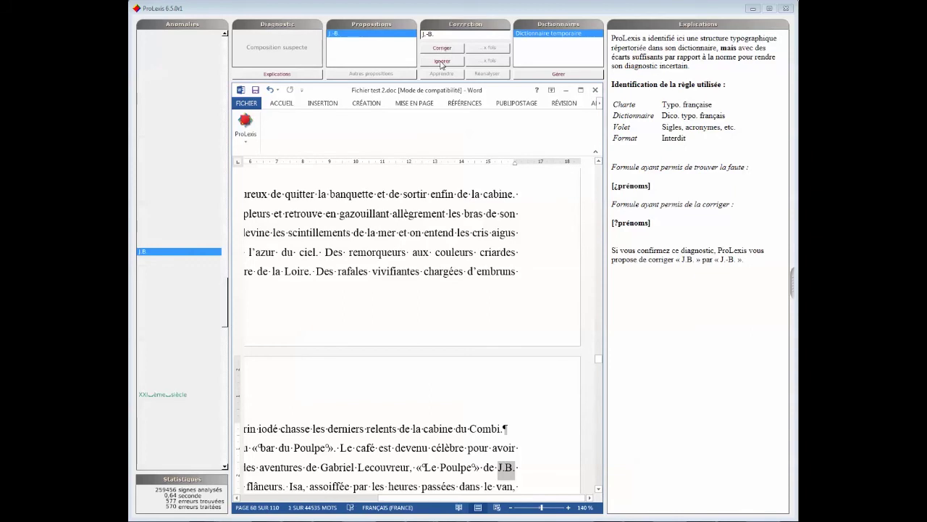
Ignore the J.B. suggestion, correct the century to XXIe siècle with a non-breaking space, and remove all flagged spaces after apostrophes
left_click(442, 62)
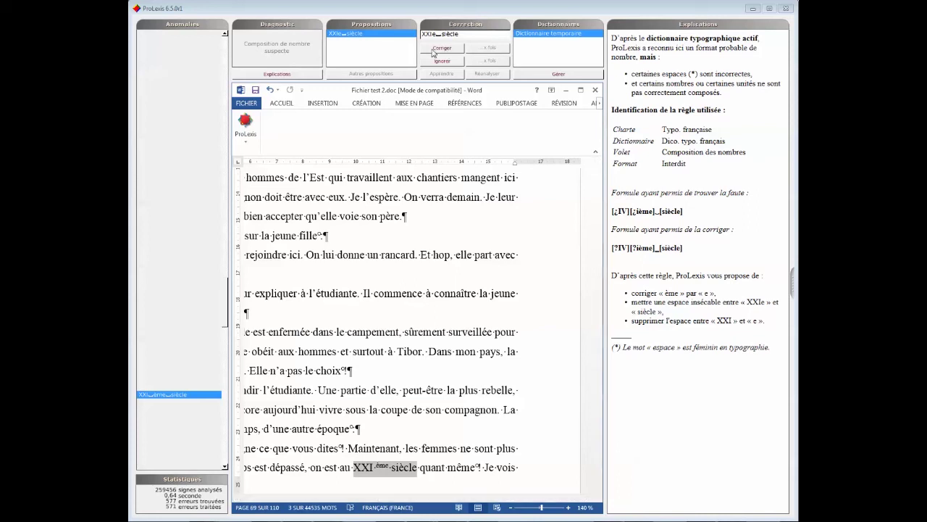
left_click(441, 48)
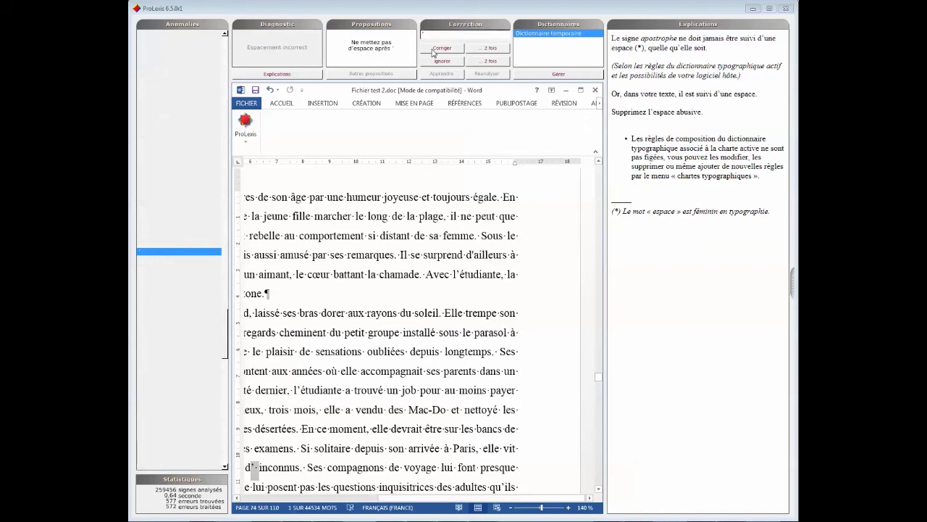
left_click(483, 49)
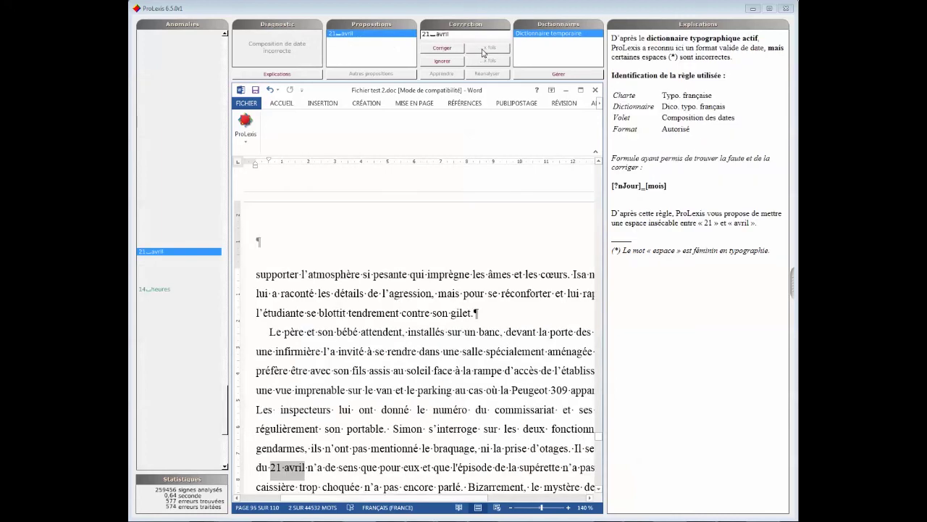
Put non-breaking spaces in 21 avril and 14 heures, ignore the Le Havre suggestion, and finish the ProLexis check
left_click(437, 49)
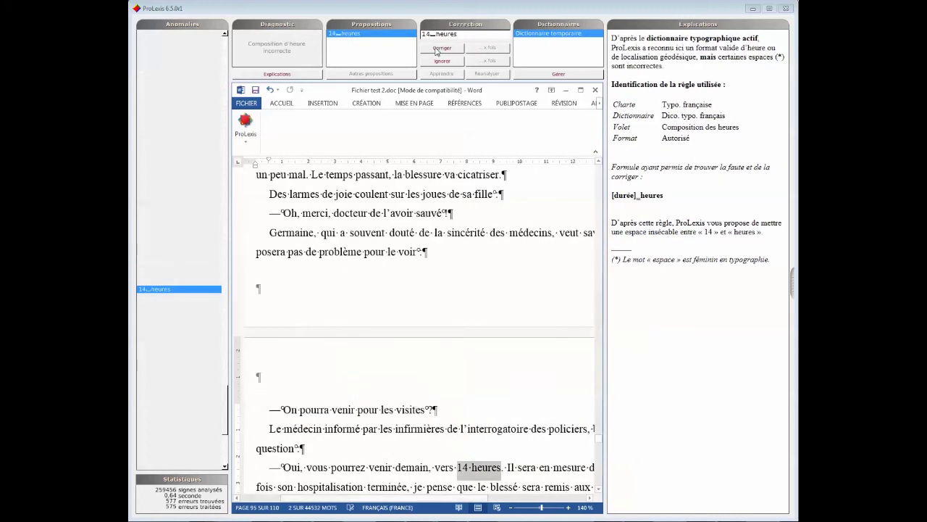
left_click(441, 49)
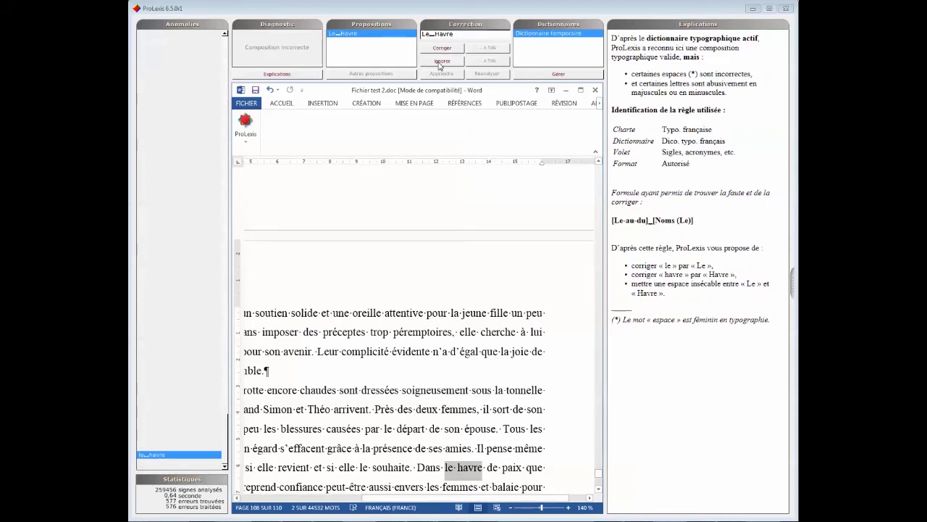
left_click(440, 61)
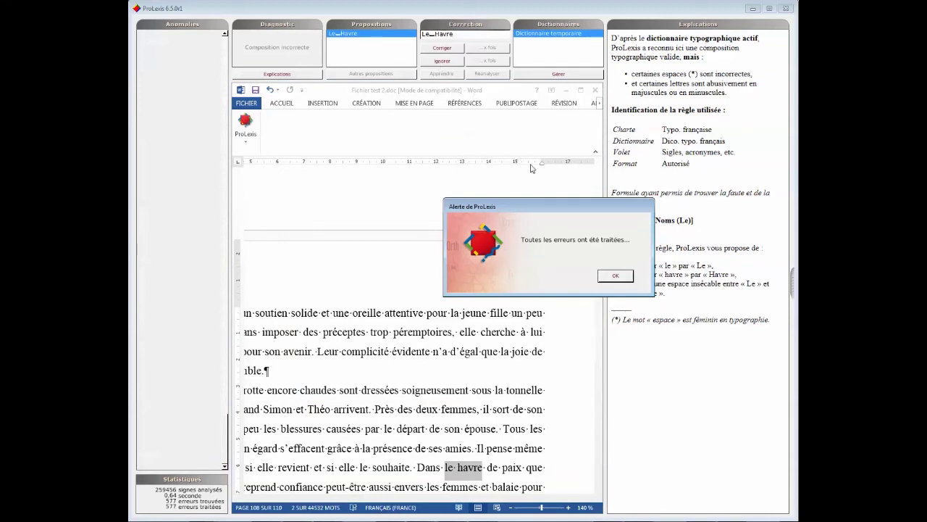
left_click(615, 277)
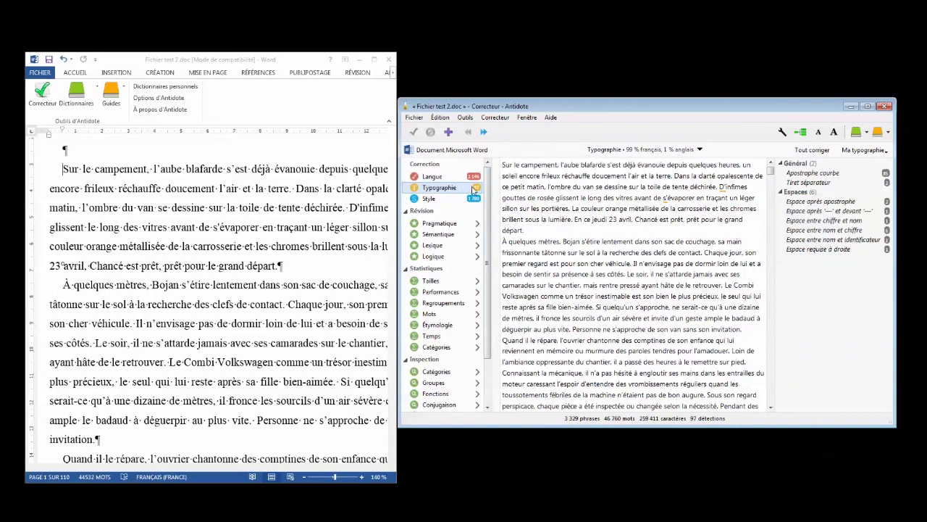
In Antidote's typography results, correct all "Apostrophe courbe" cases at once
left_click(828, 176)
right_click(830, 177)
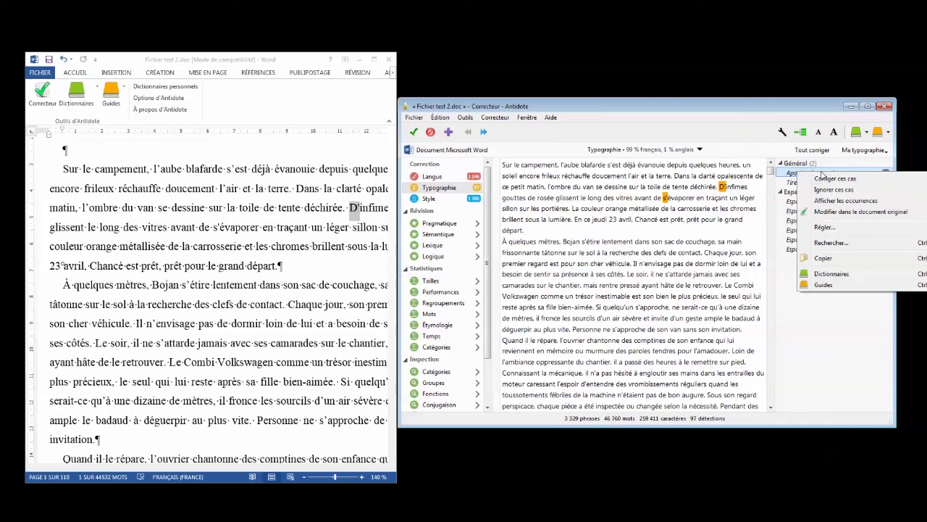
left_click(835, 179)
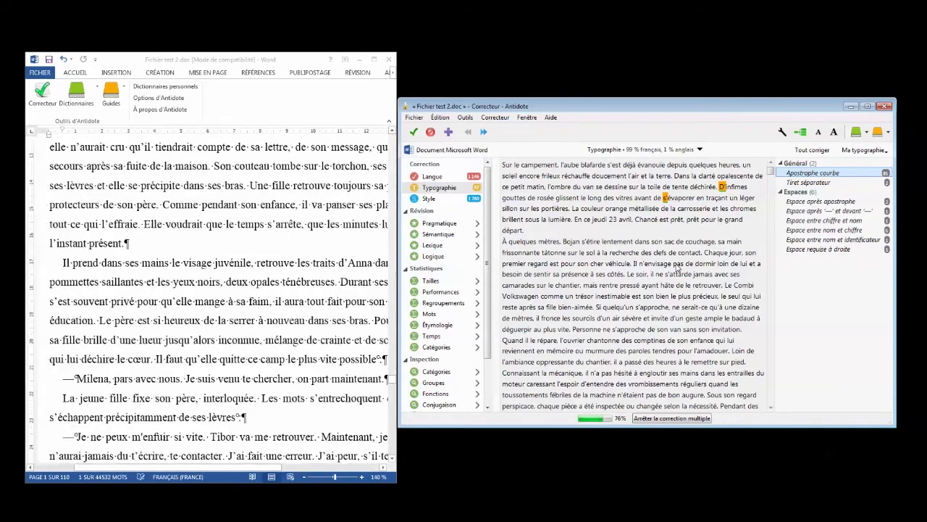
Correct the "Tiret séparateur" cases directly in the text, starting with the hyphen spacing in "ont-ils"
left_click(806, 183)
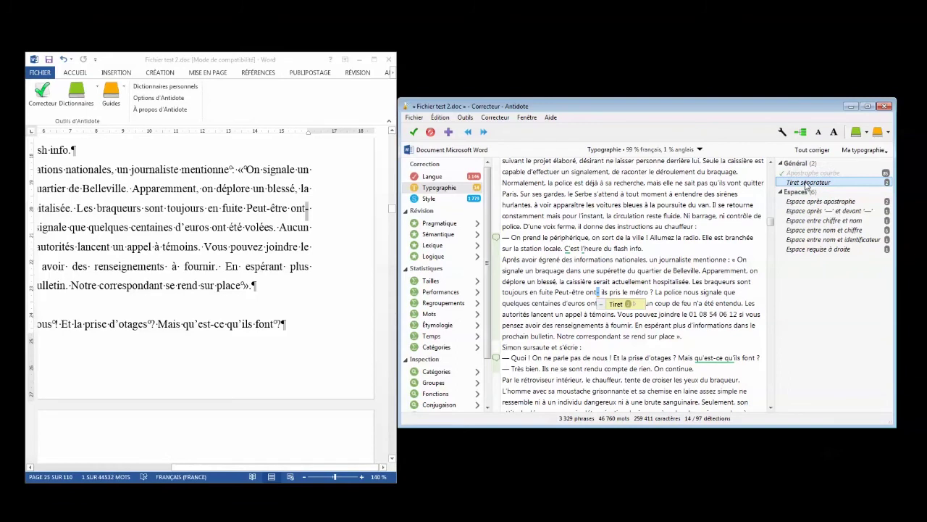
left_click(600, 293)
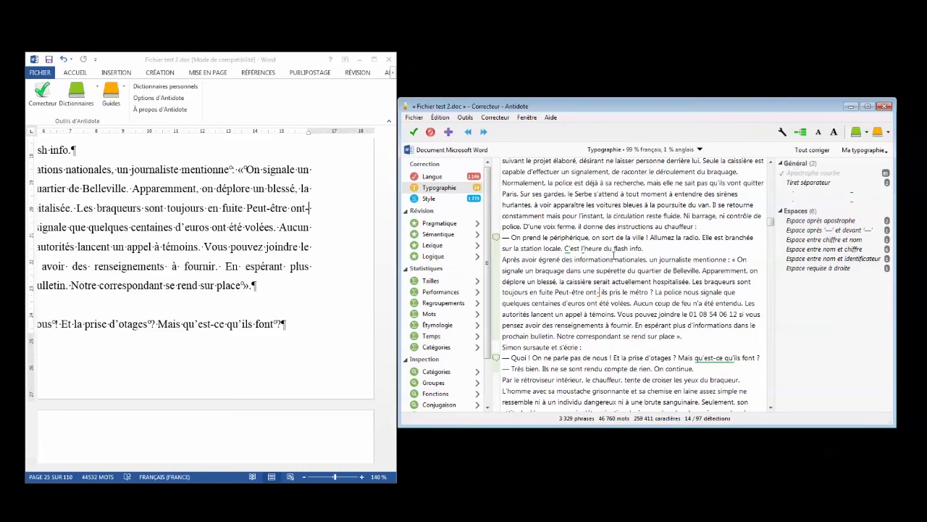
left_click(830, 191)
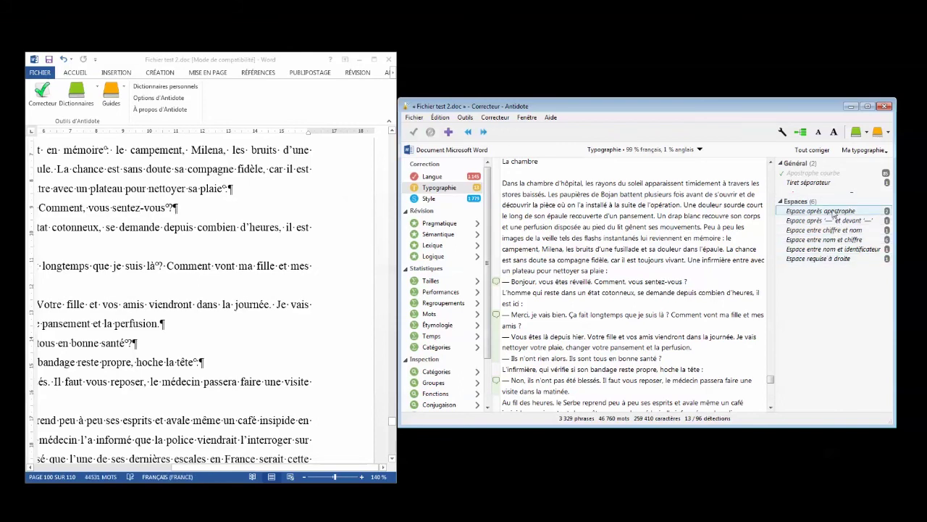
Correct all "Espace après apostrophe" cases at once, and remove the extra hyphen in "croyez-moi"
left_click(836, 192)
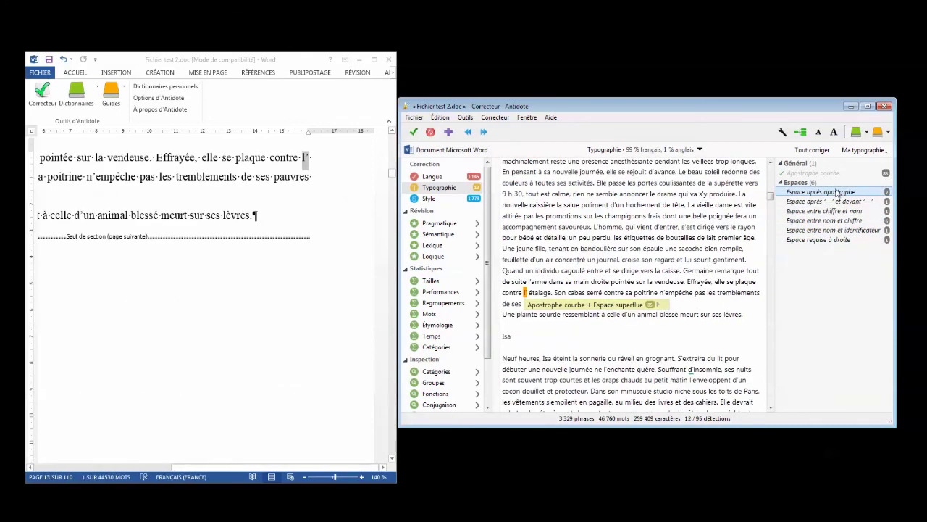
right_click(849, 194)
left_click(851, 198)
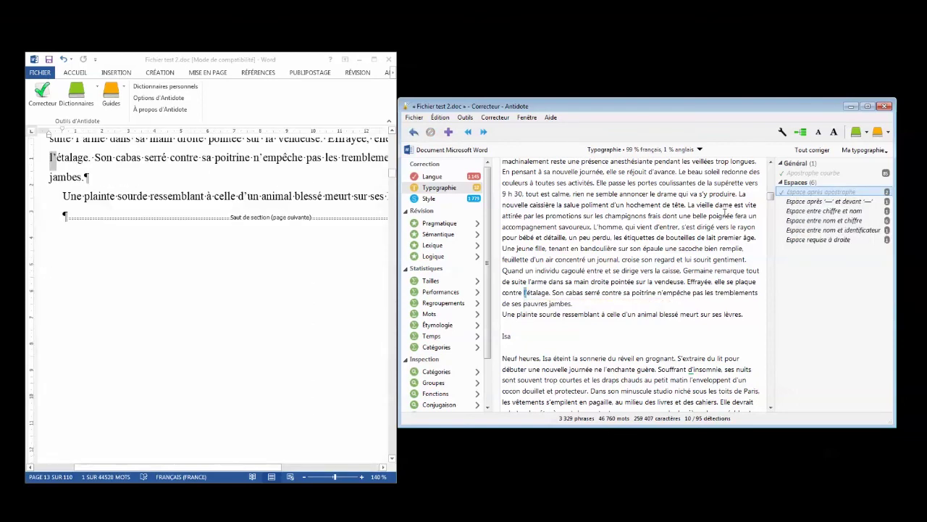
left_click(831, 202)
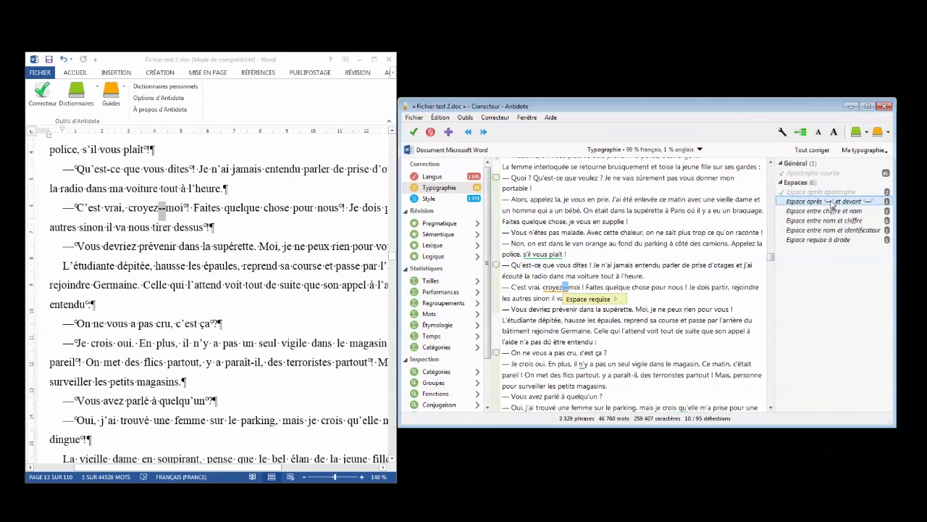
left_click(570, 292)
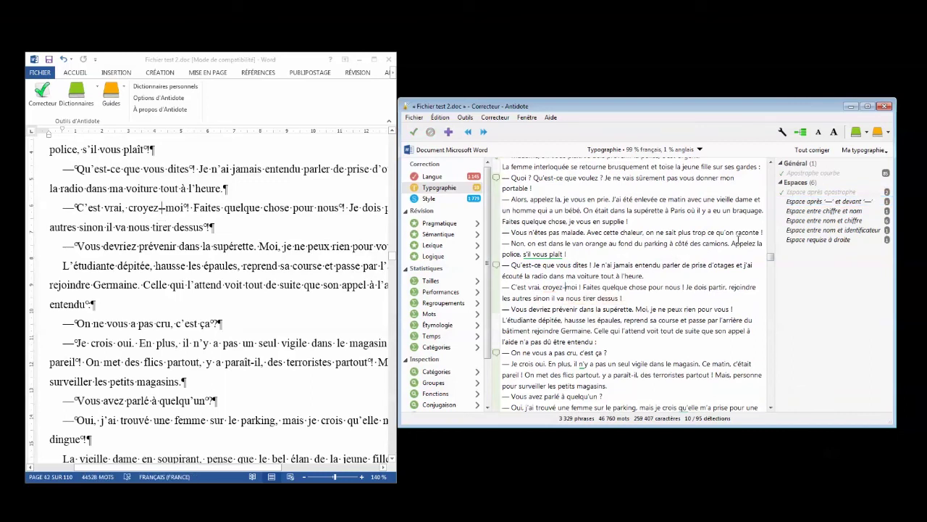
Correct all "Espace entre chiffre et nom" and "Espace entre nom et chiffre" cases with non-breaking spaces
left_click(833, 203)
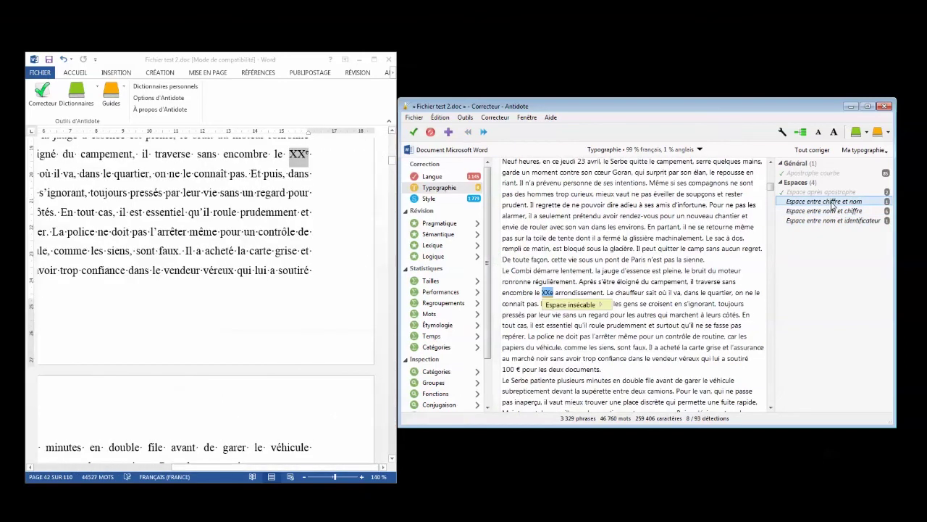
right_click(833, 205)
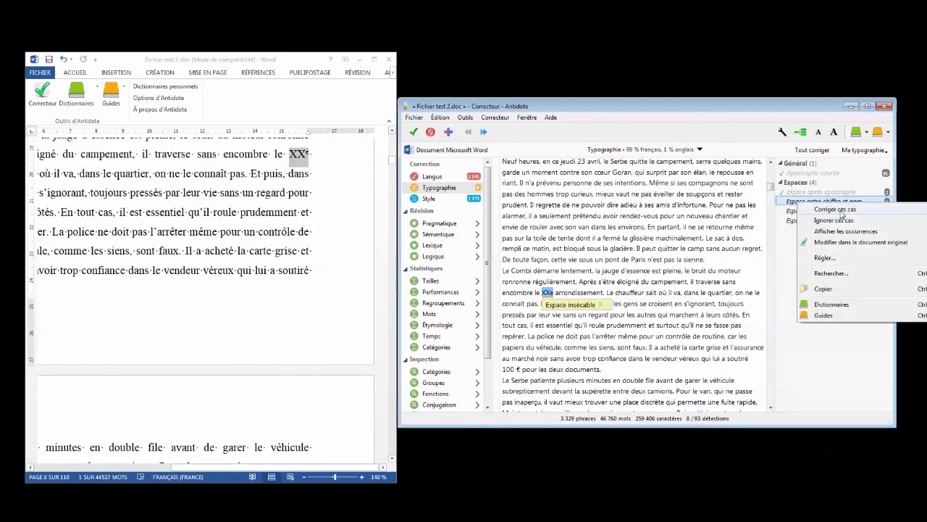
left_click(842, 211)
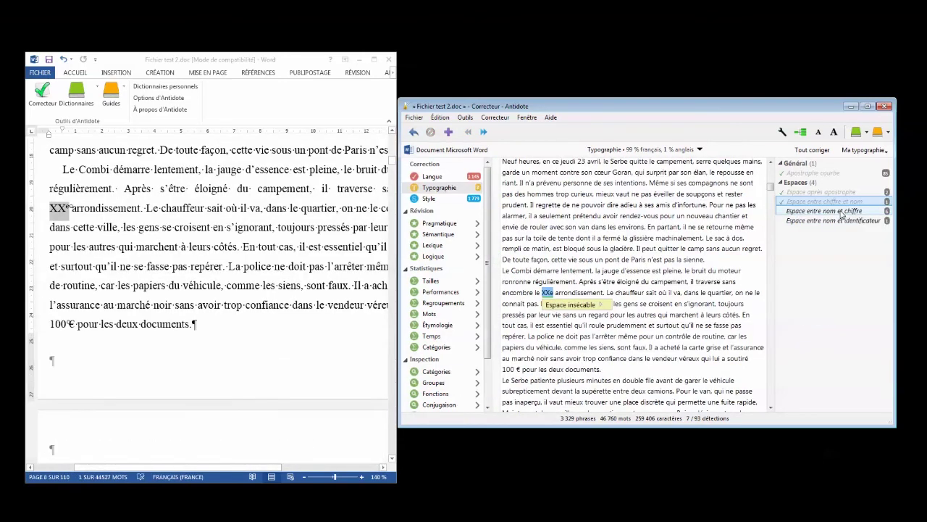
left_click(841, 215)
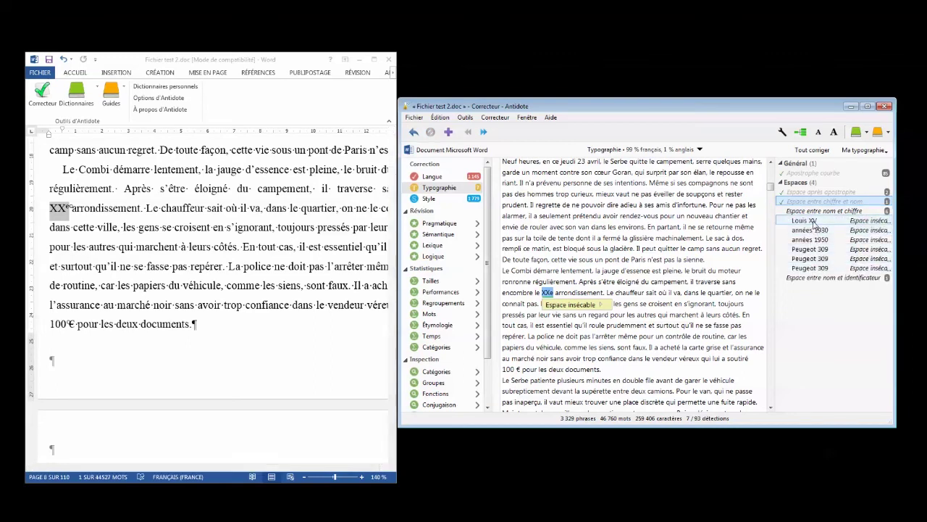
left_click(822, 212)
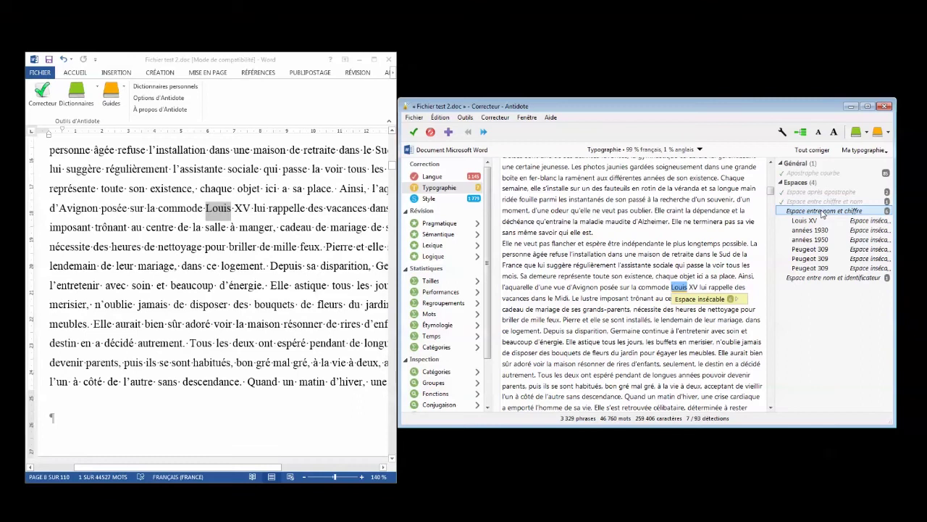
right_click(822, 212)
left_click(834, 217)
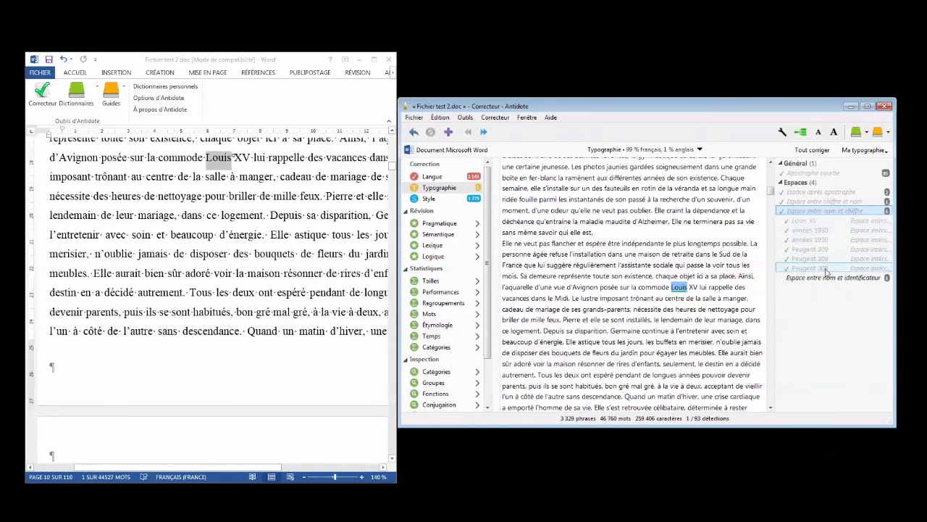
Correct the "Espace entre nom et identificateur" case in "autoroute A11" and return to the beginning of the text
left_click(823, 279)
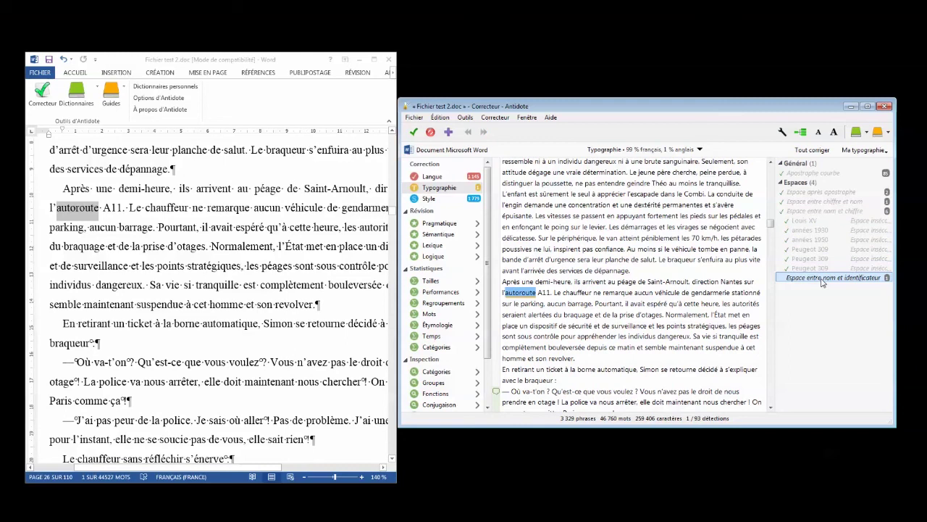
right_click(822, 282)
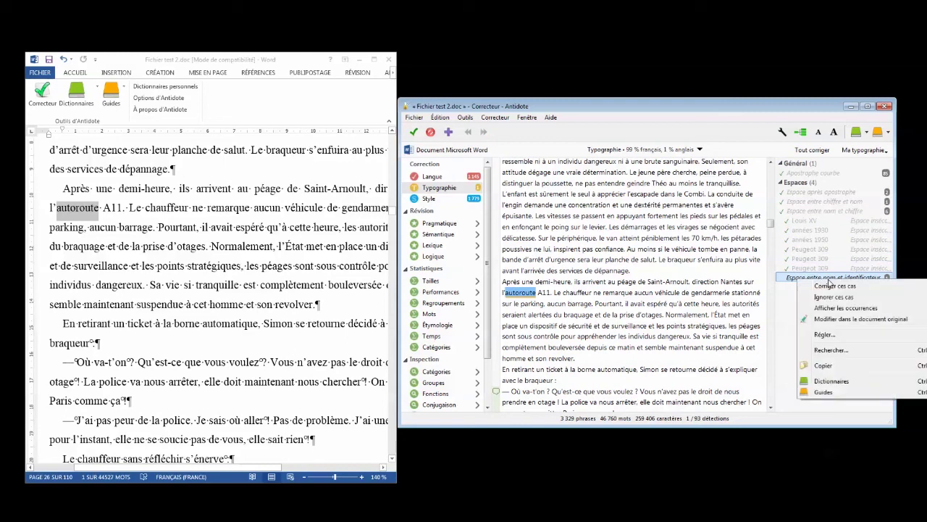
left_click(834, 286)
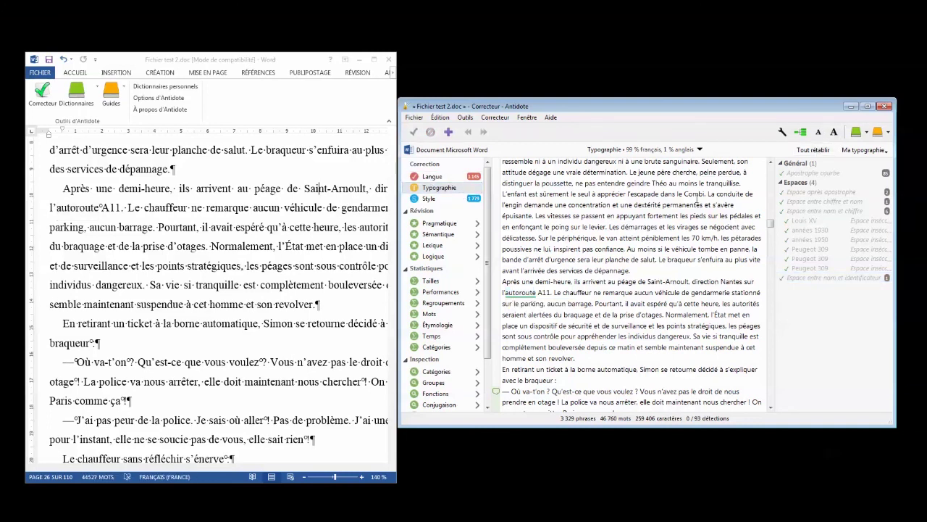
left_click_drag(771, 226, 769, 169)
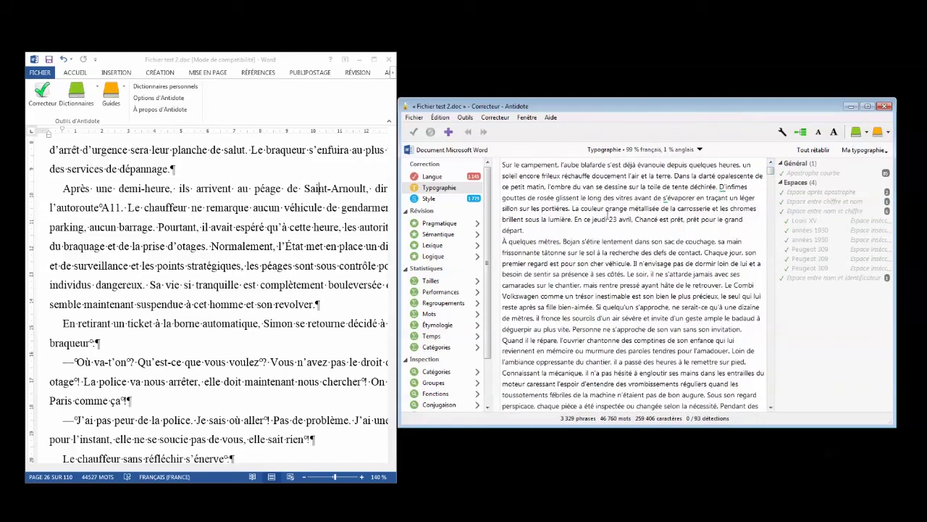